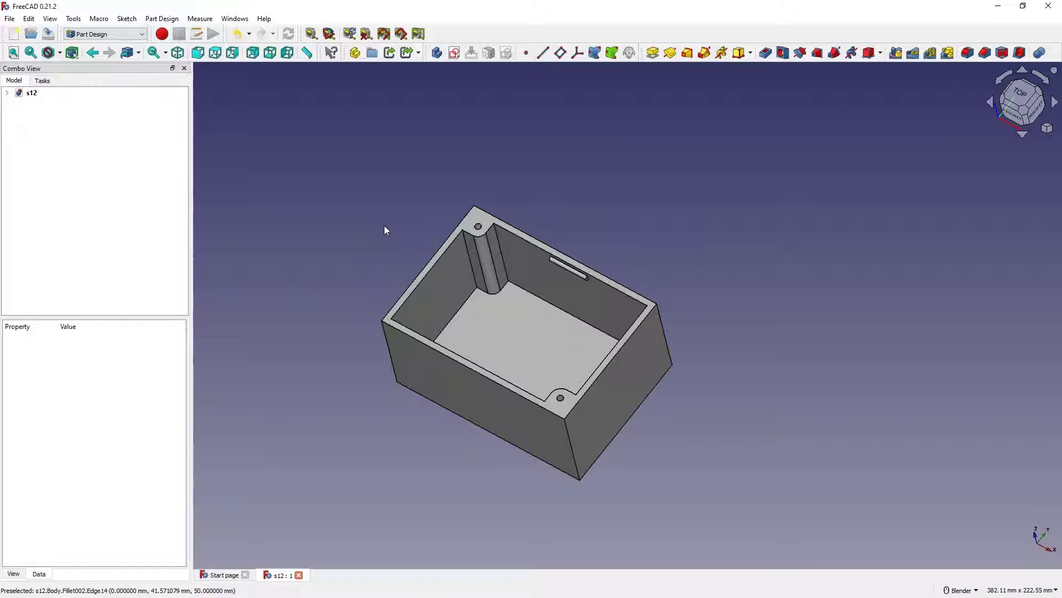
Close the finished s12 example document and create a new empty document.
middle_click_drag(386, 230, 395, 365)
left_click(299, 575)
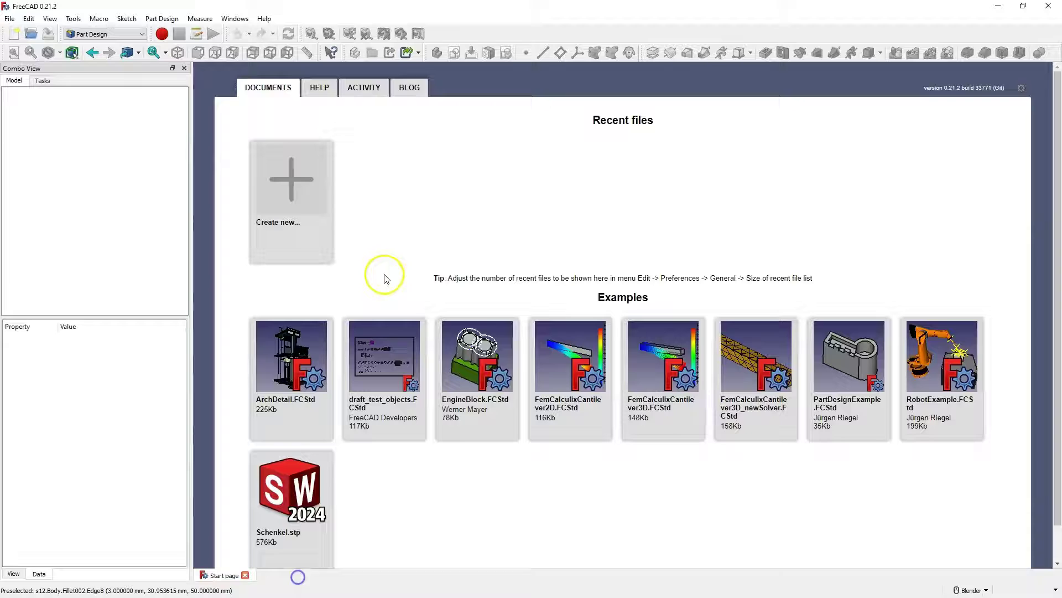
left_click(279, 176)
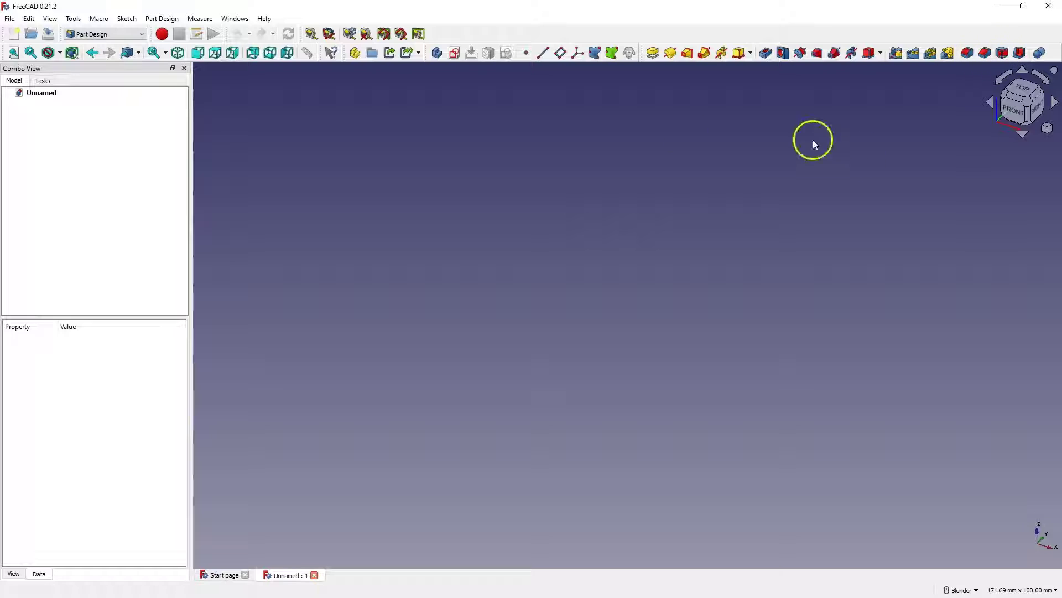
Start a sketch on the XY plane and draw a rectangle about 41 mm high with one corner at the origin.
left_click(455, 53)
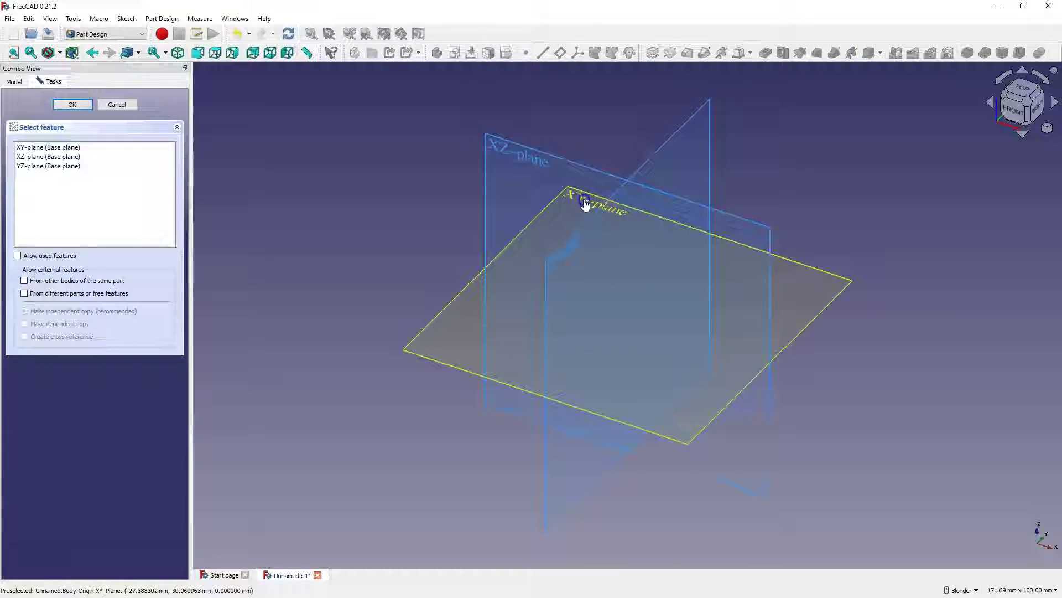
left_click(580, 203)
left_click(563, 52)
left_click(627, 314)
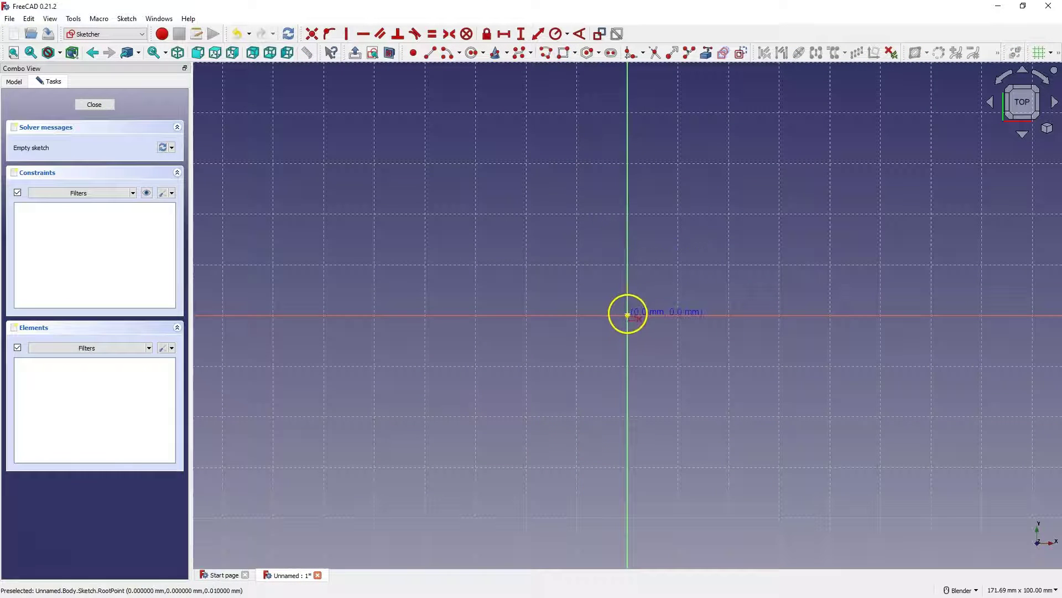
left_click(918, 109)
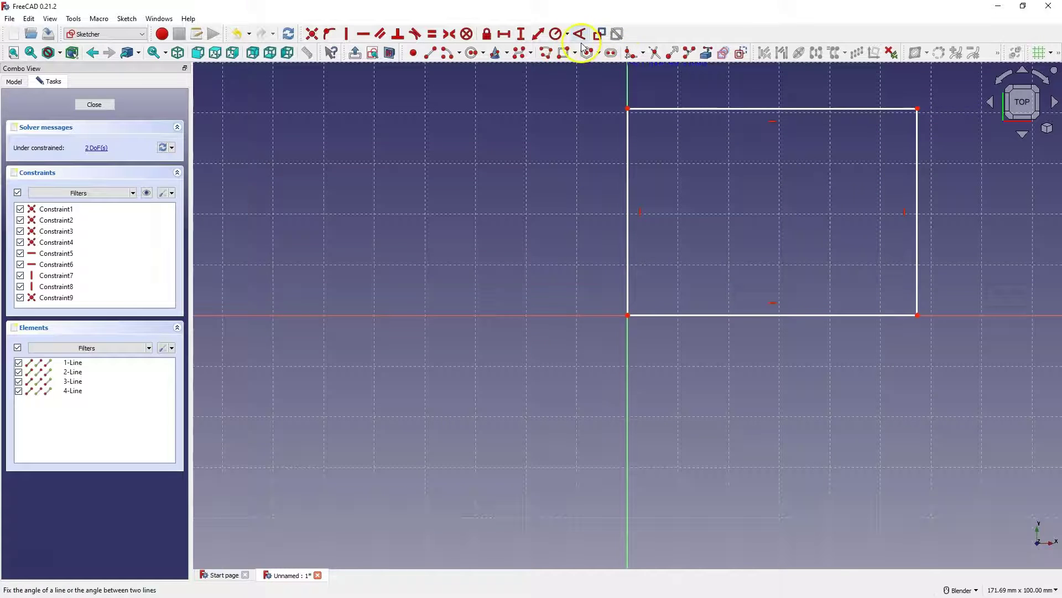
Constrain the rectangle to 100 mm wide and 70 mm high, and close the sketch.
left_click(540, 38)
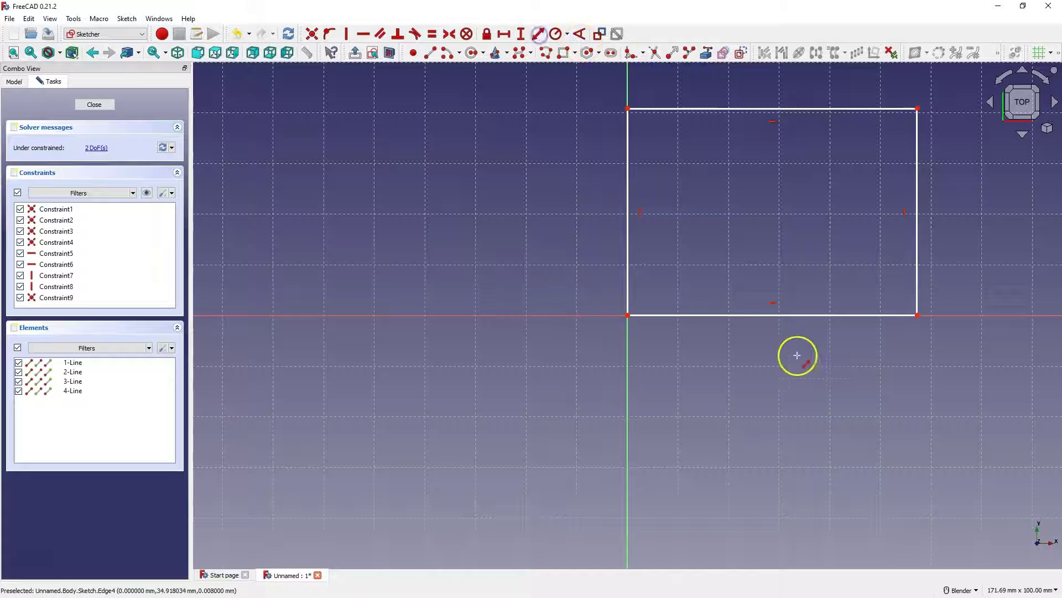
left_click(795, 316)
type("100")
key("Return")
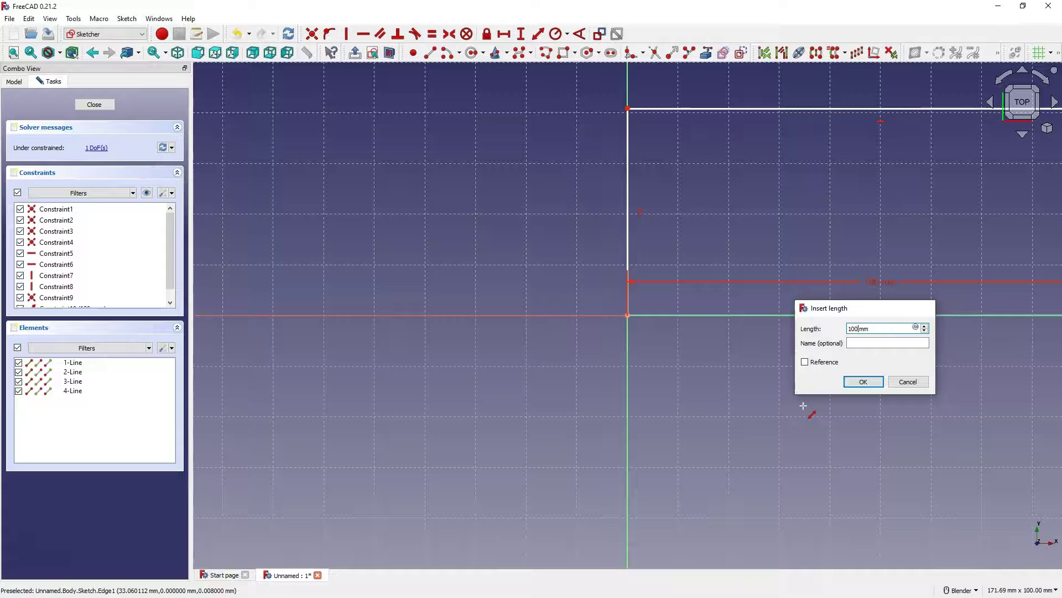
left_click(628, 173)
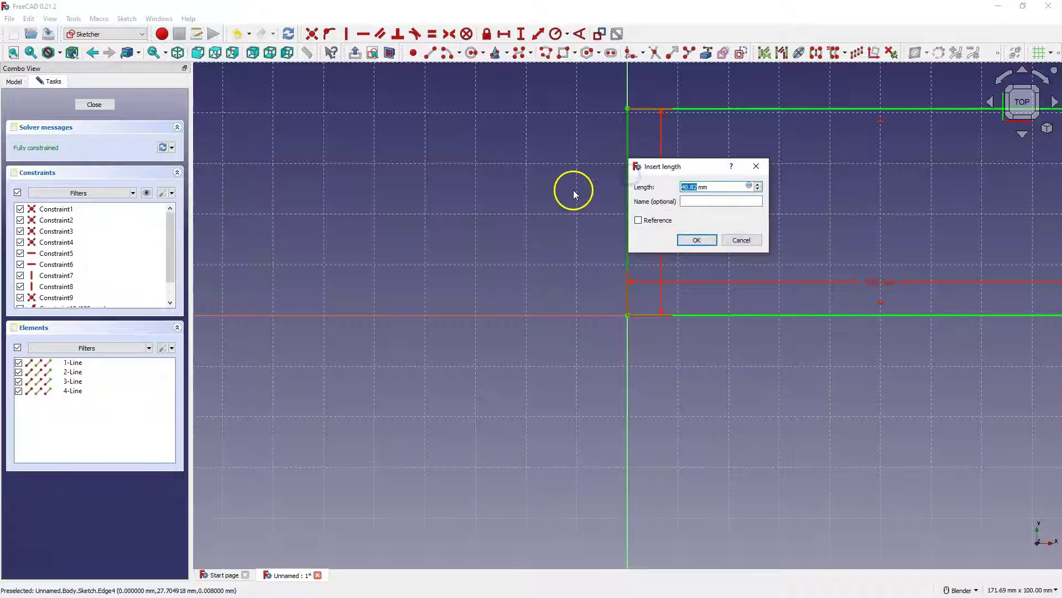
key("Return")
scroll(573, 202, "down", 4)
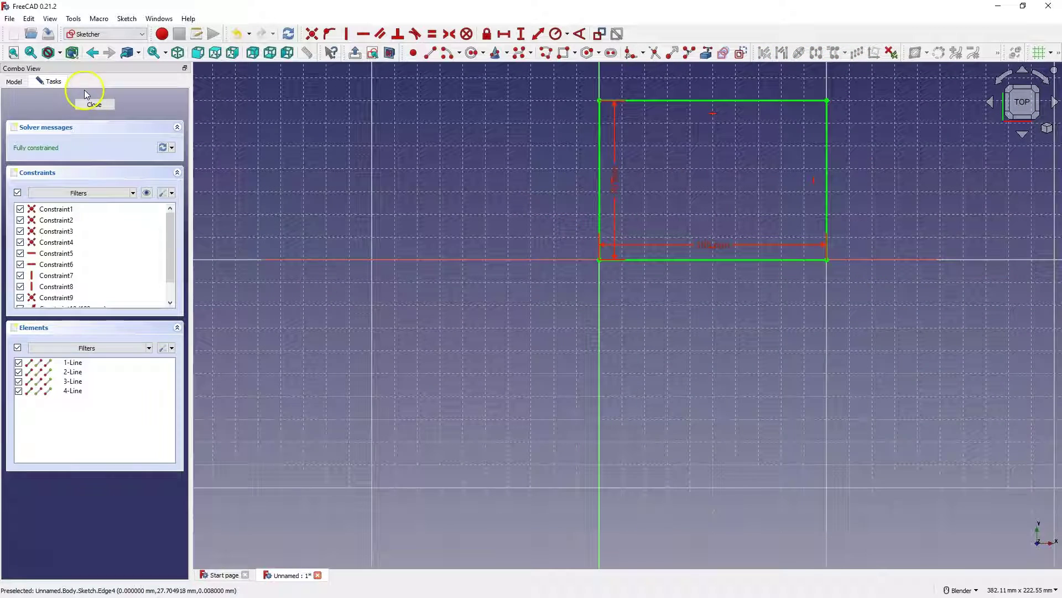
left_click(93, 104)
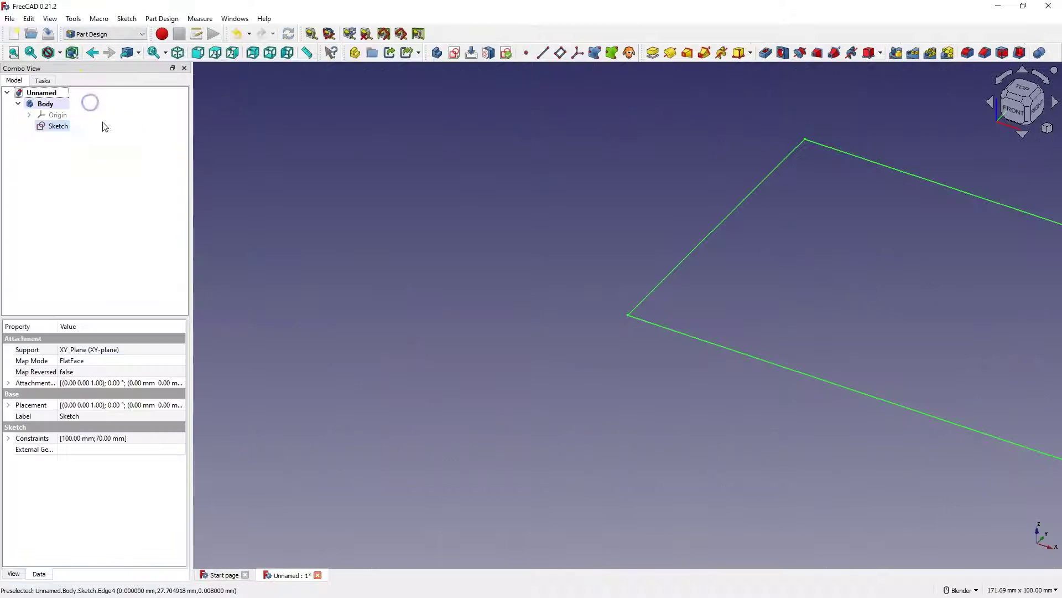
Pad the rectangle sketch to a length of 70 mm.
left_click(648, 52)
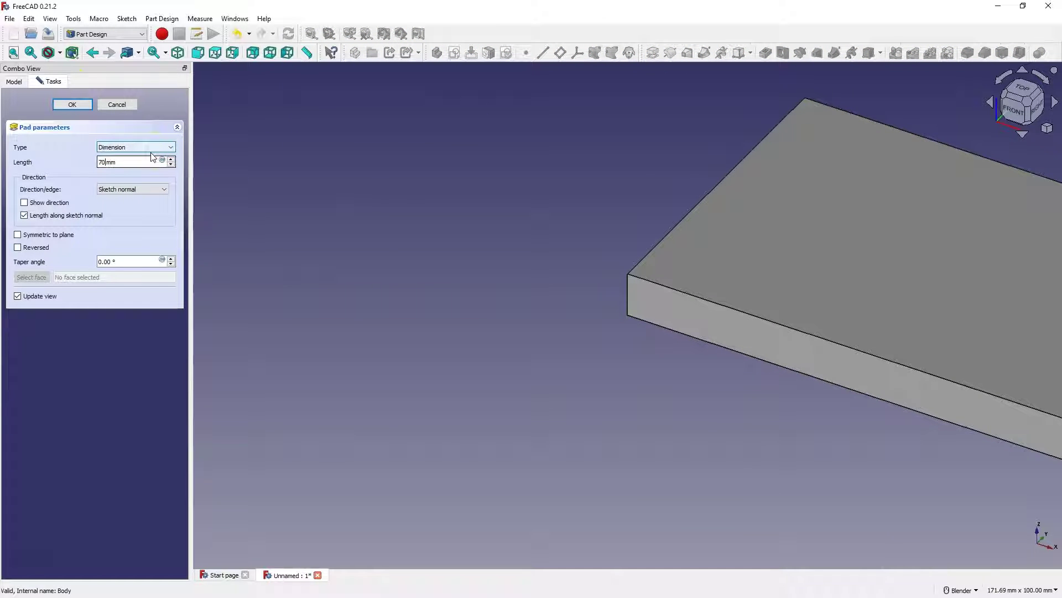
type("70")
scroll(348, 257, "down", 3)
left_click(72, 104)
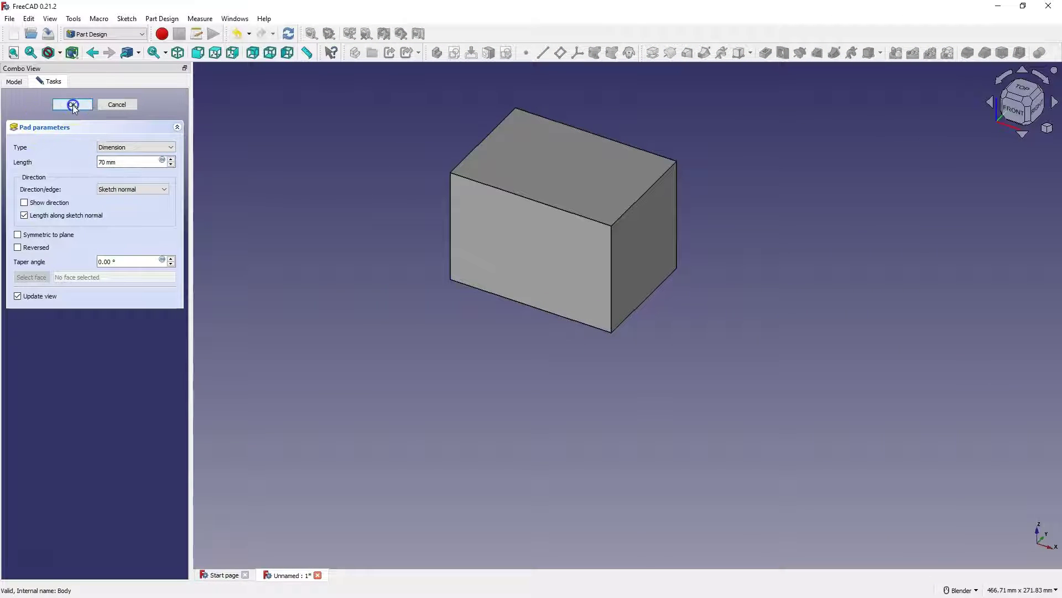
Hollow out the block from its upper face with a 3 mm Thickness made inwards.
left_click(565, 170)
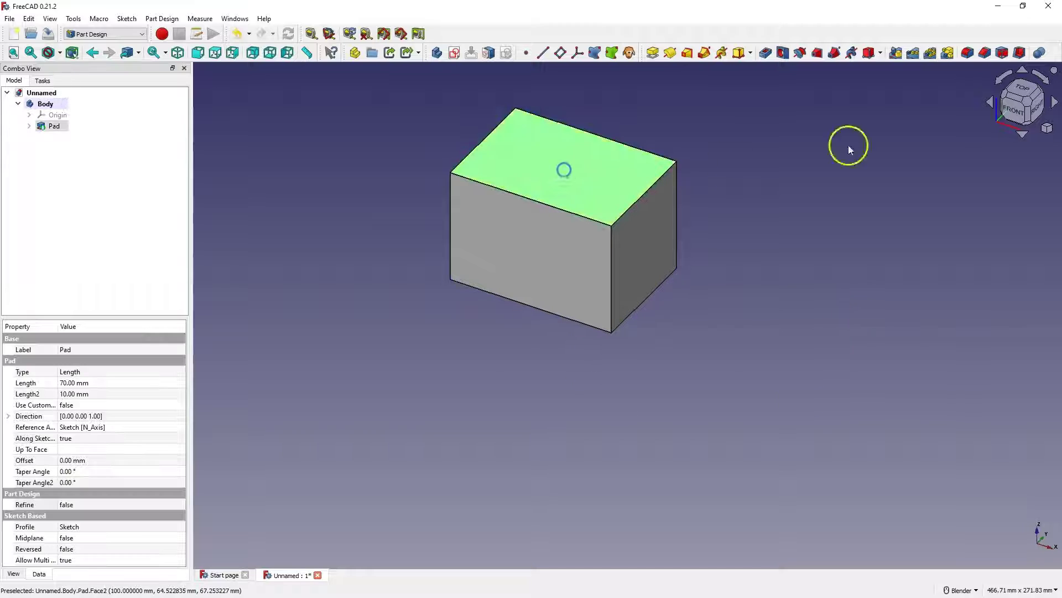
left_click(1019, 52)
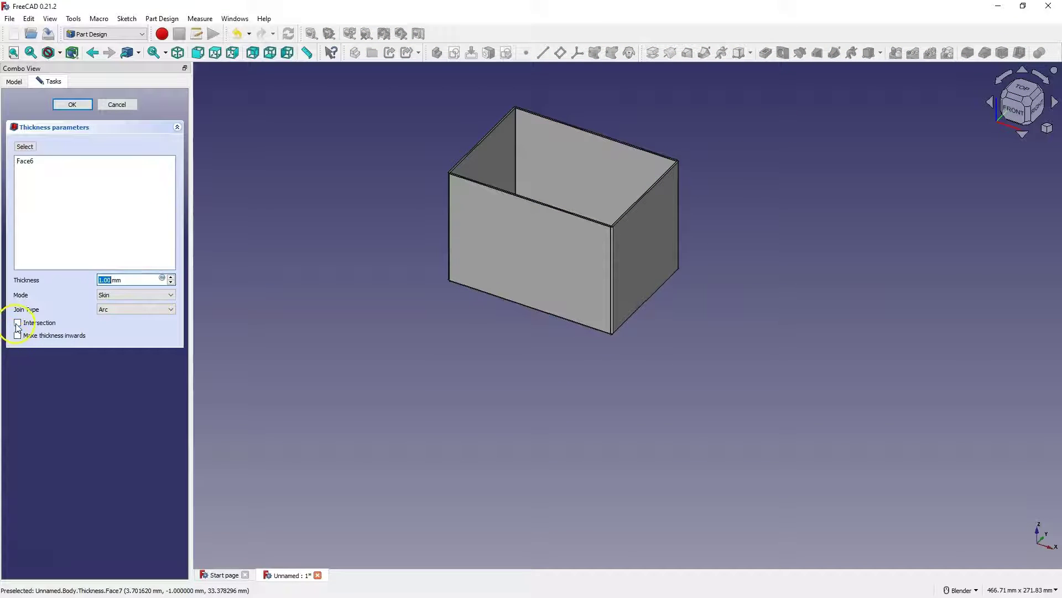
left_click(17, 336)
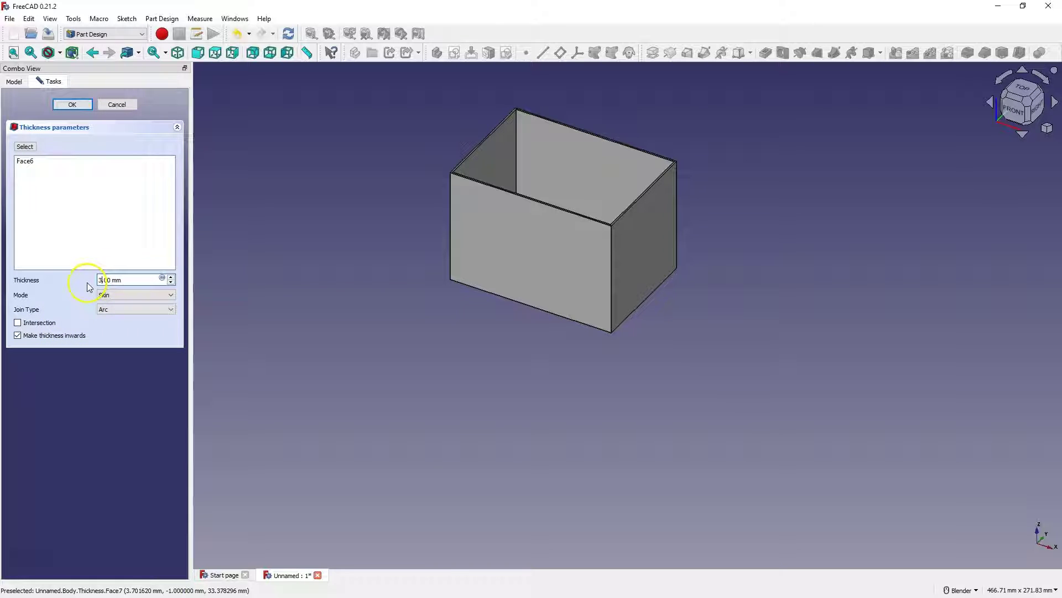
left_click(72, 104)
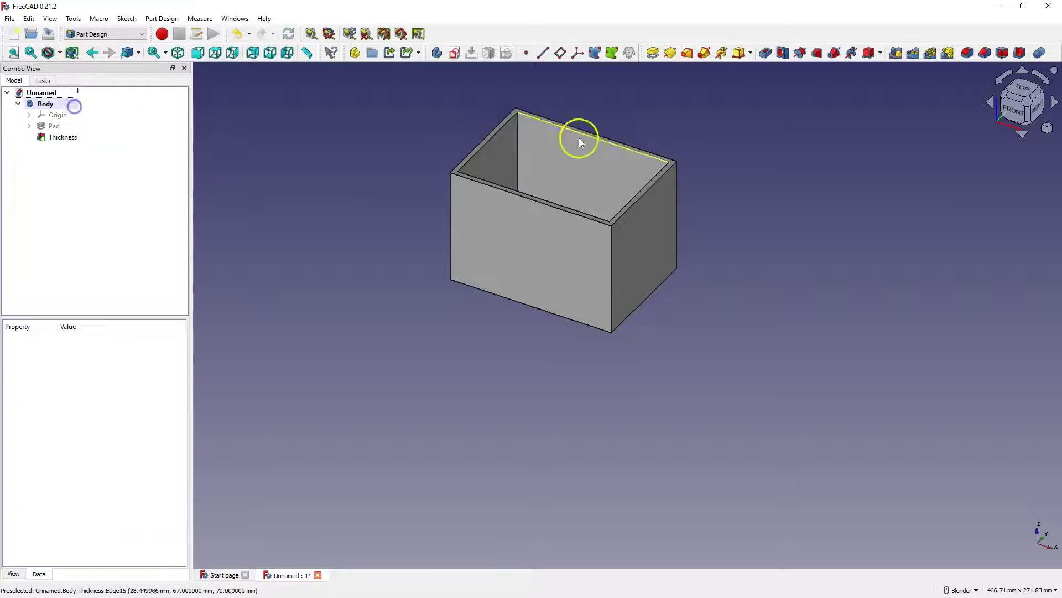
Start a new sketch on the inner floor face of the box.
scroll(619, 167, "down", 3)
scroll(619, 167, "up", 3)
middle_click_drag(612, 152, 596, 199)
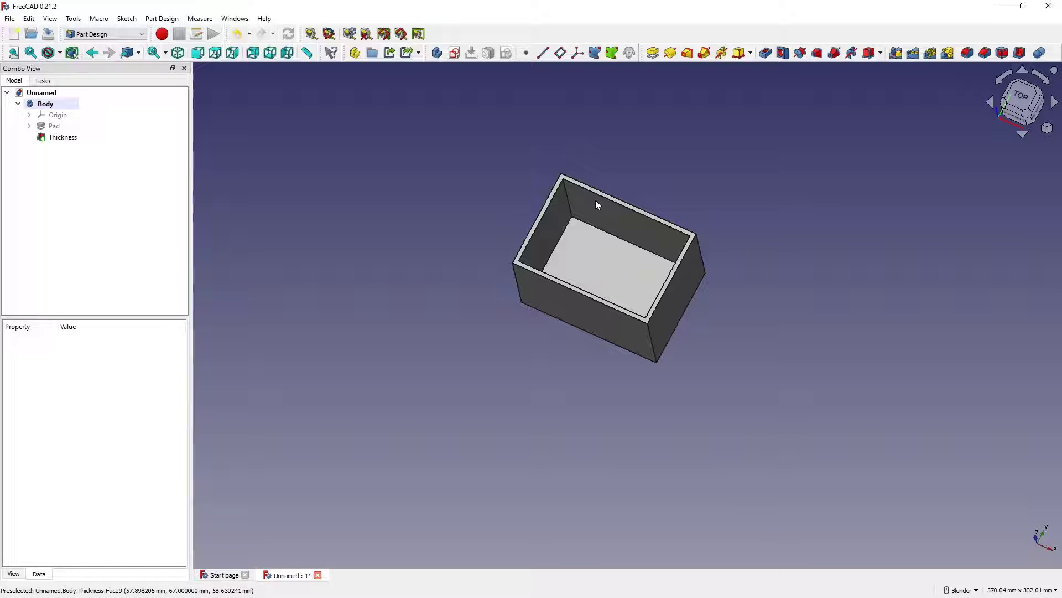
left_click(412, 211)
left_click(584, 237)
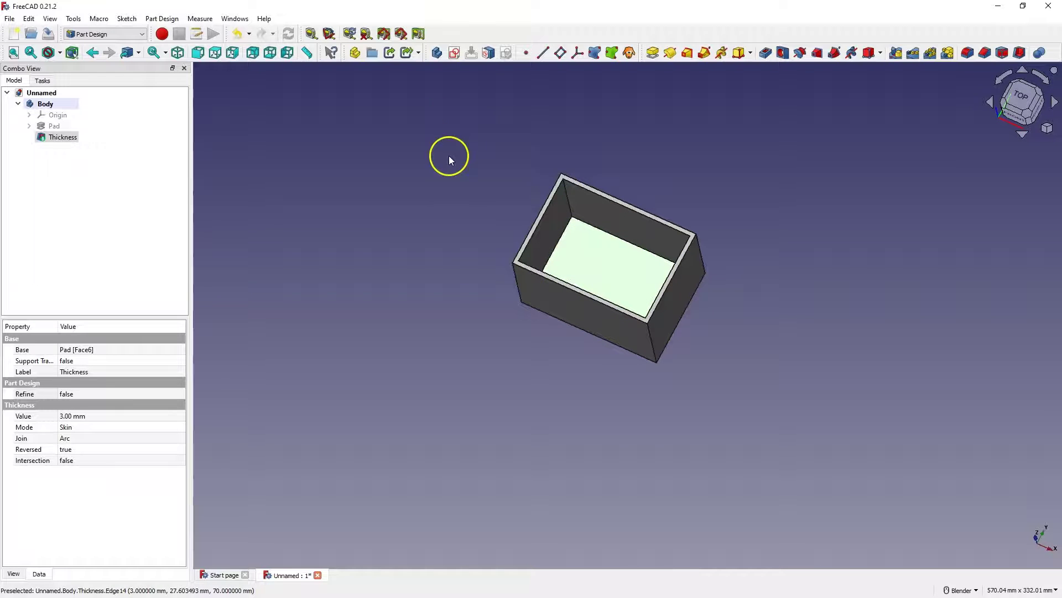
left_click(454, 53)
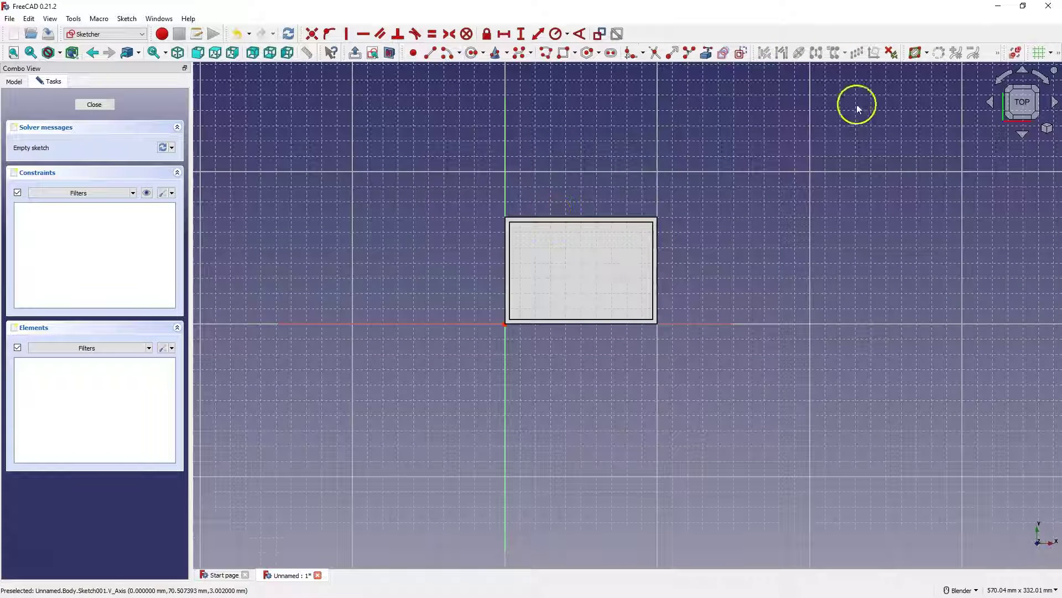
Reference the long inner edge along the box's back wall as external geometry and display the sketch in section view.
left_click(706, 53)
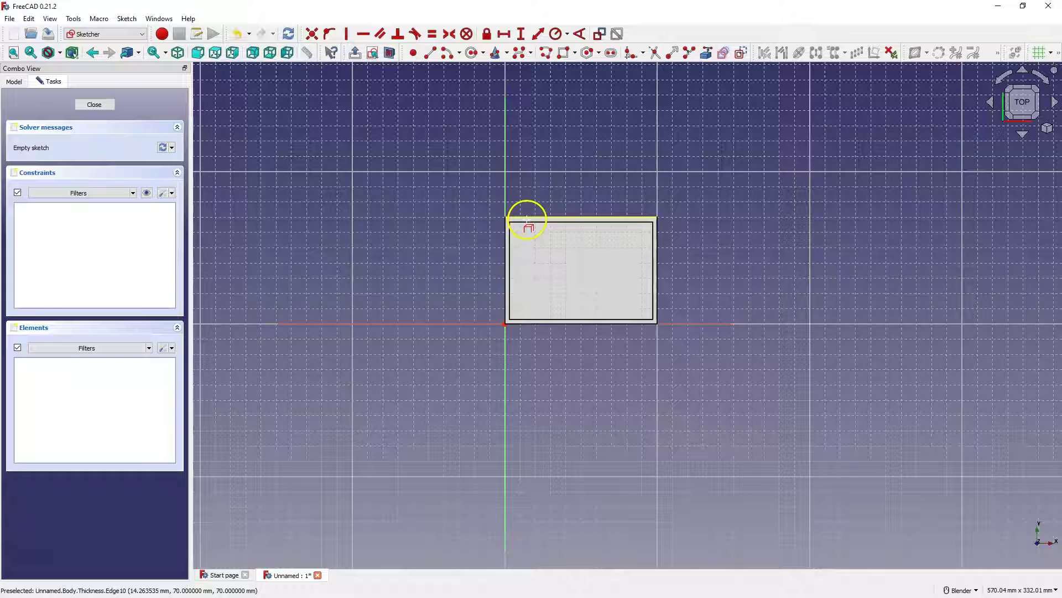
left_click(525, 223)
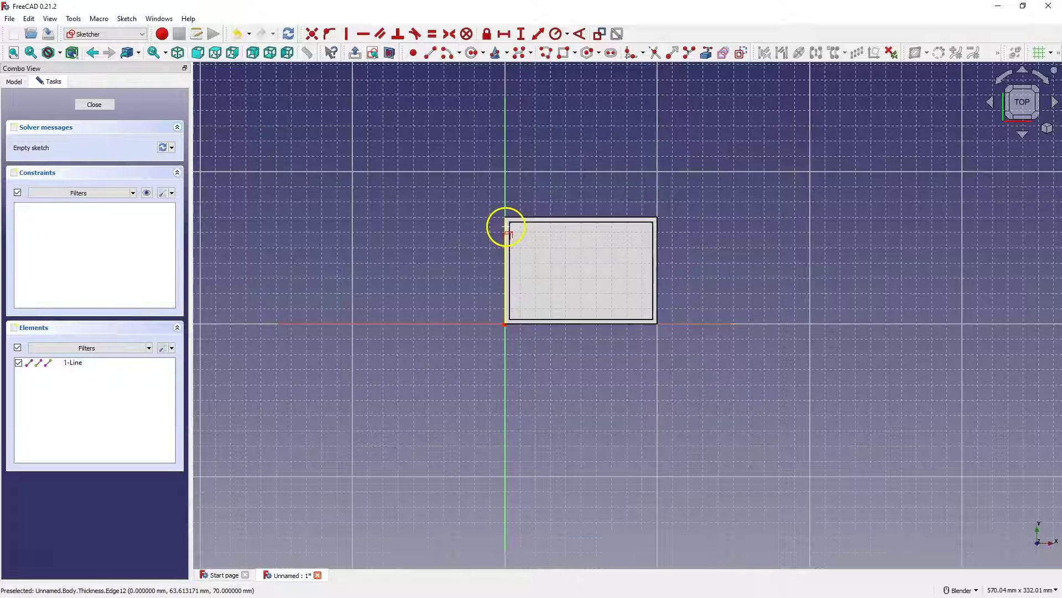
left_click(127, 19)
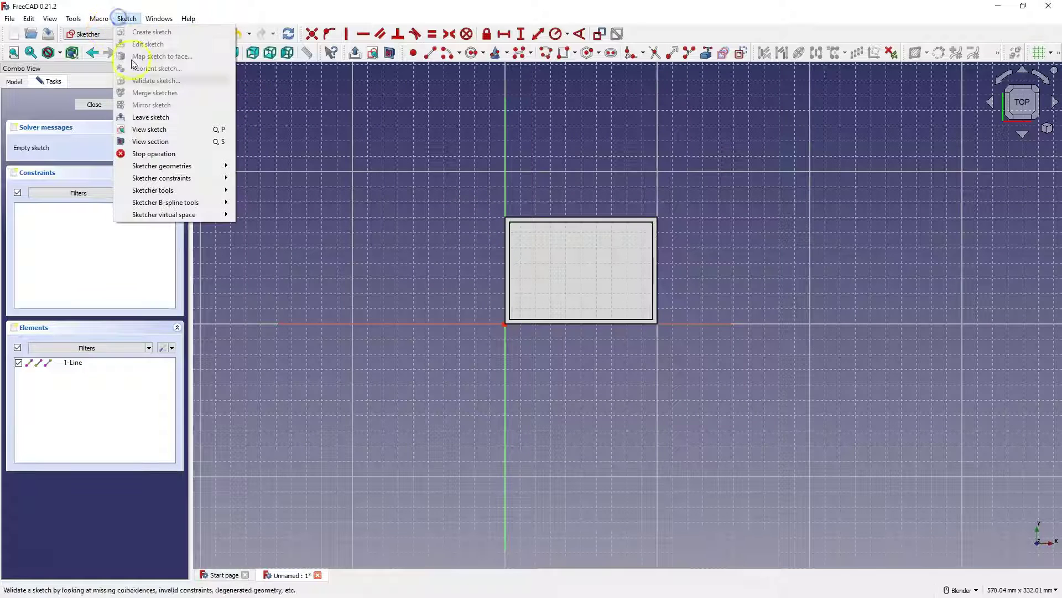
left_click(169, 143)
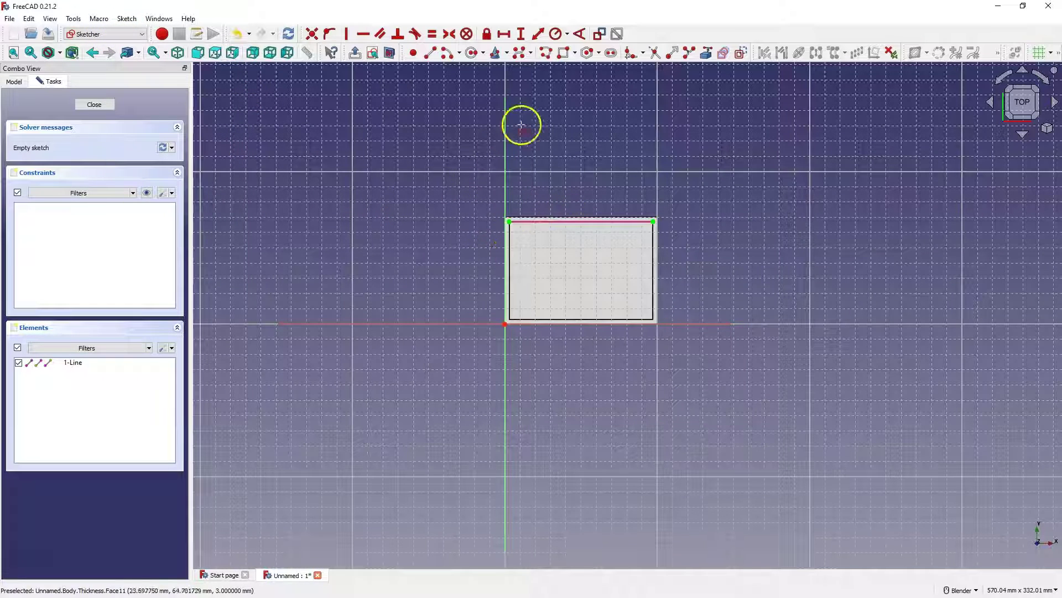
Draw a rectangle about 10 mm wide from the left endpoint of the referenced edge into the box's inner corner.
left_click(563, 55)
scroll(498, 221, "up", 5)
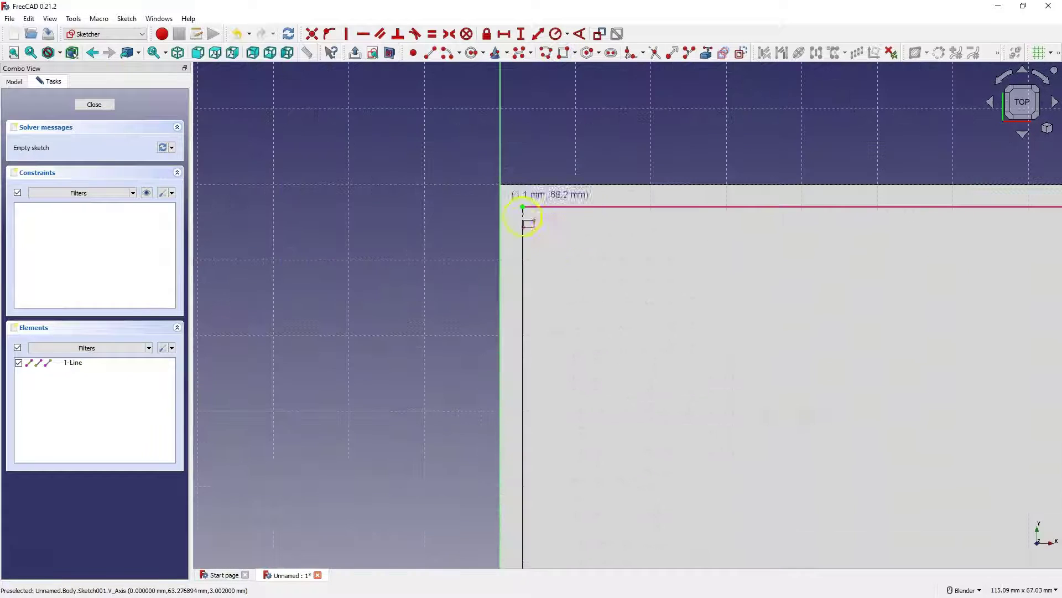
left_click(523, 206)
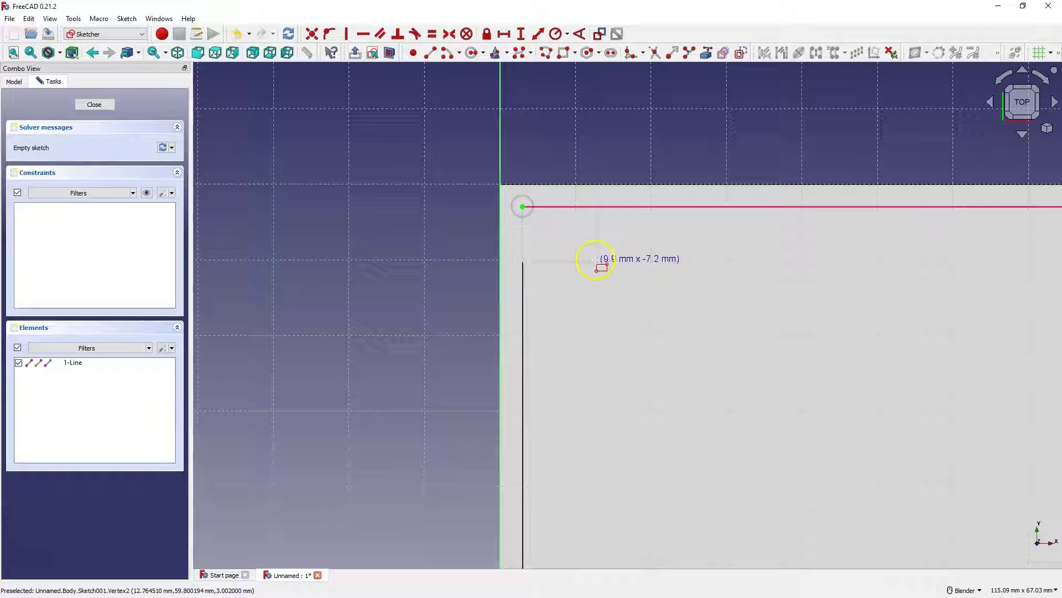
left_click(600, 281)
Constrain the corner rectangle's width and height to 10 mm each.
left_click(538, 34)
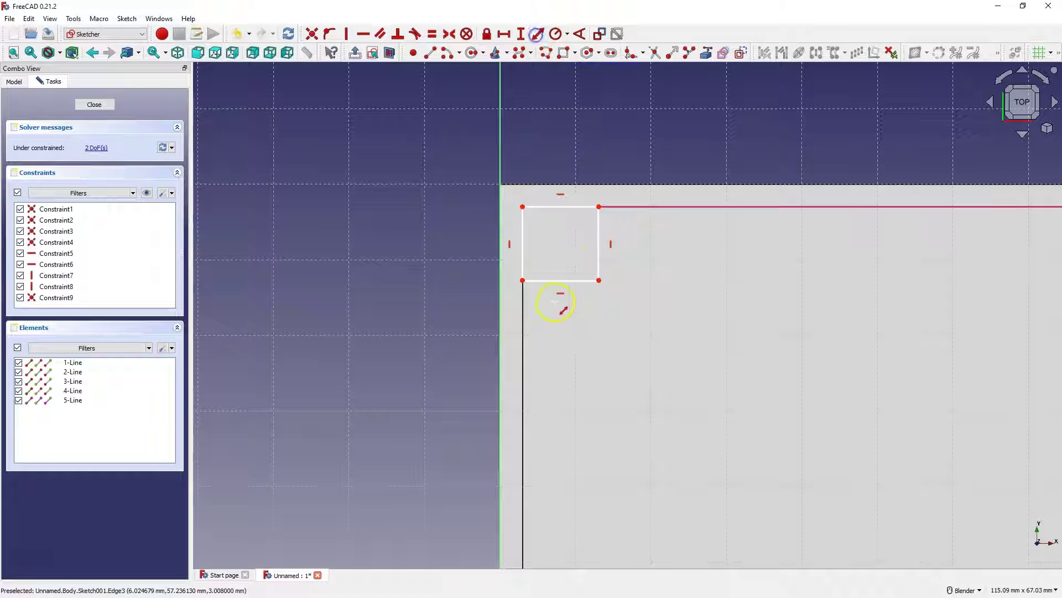
left_click(562, 281)
left_click(596, 350)
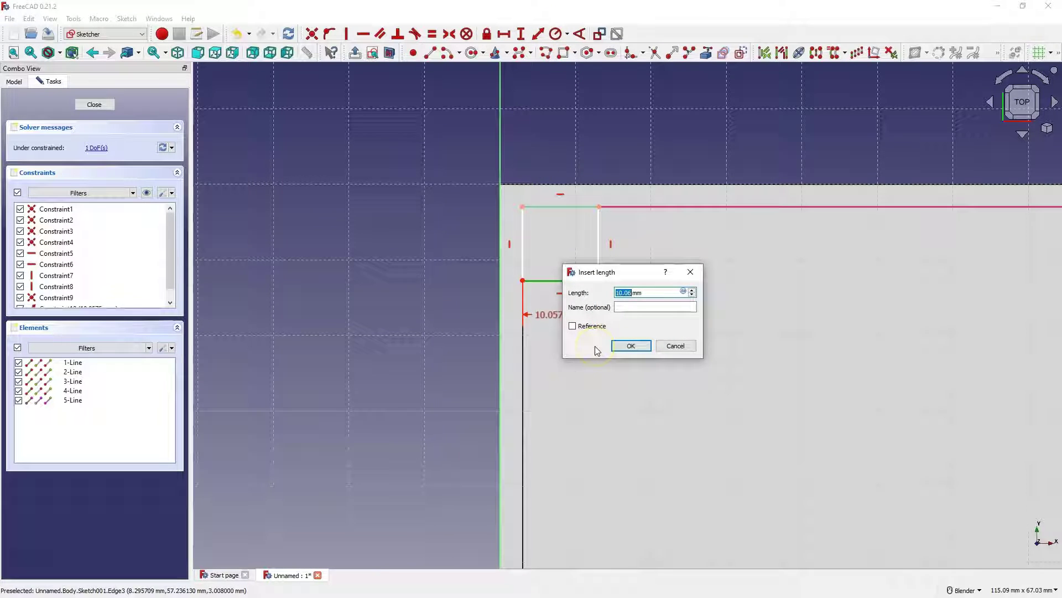
type("10")
key("Return")
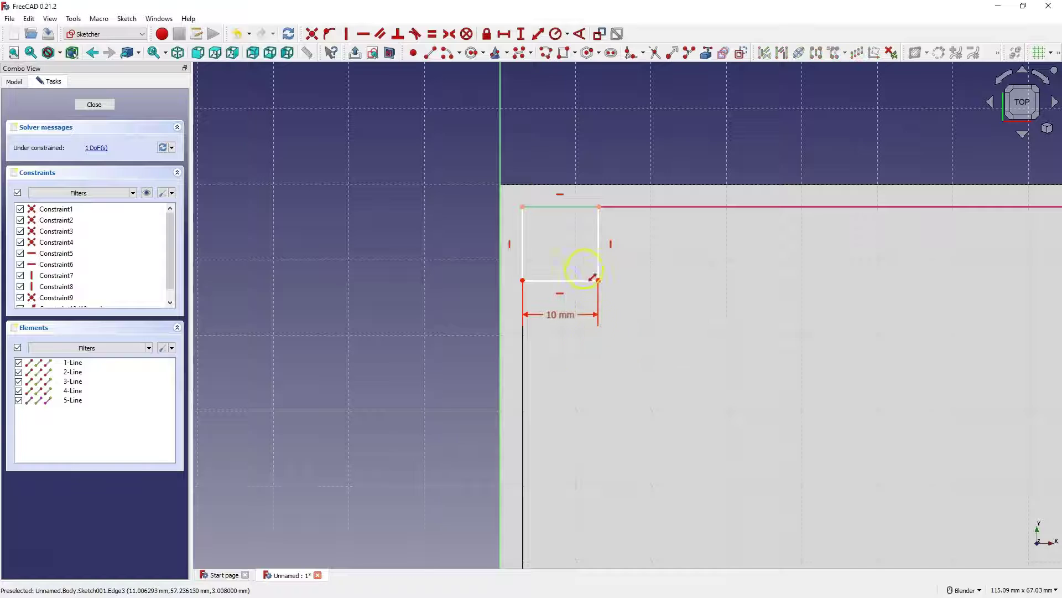
left_click(597, 247)
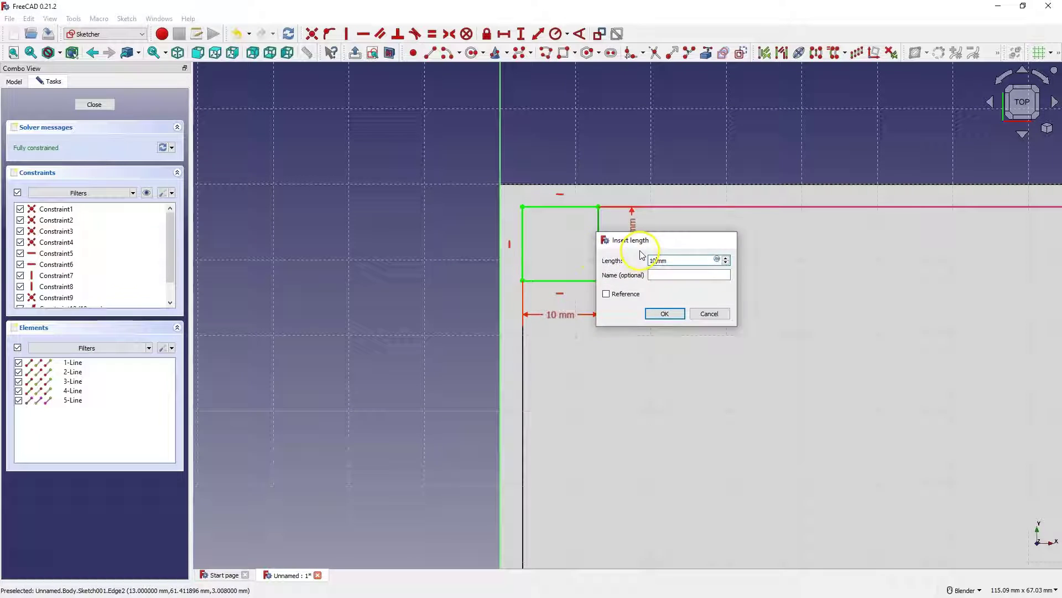
key("Return")
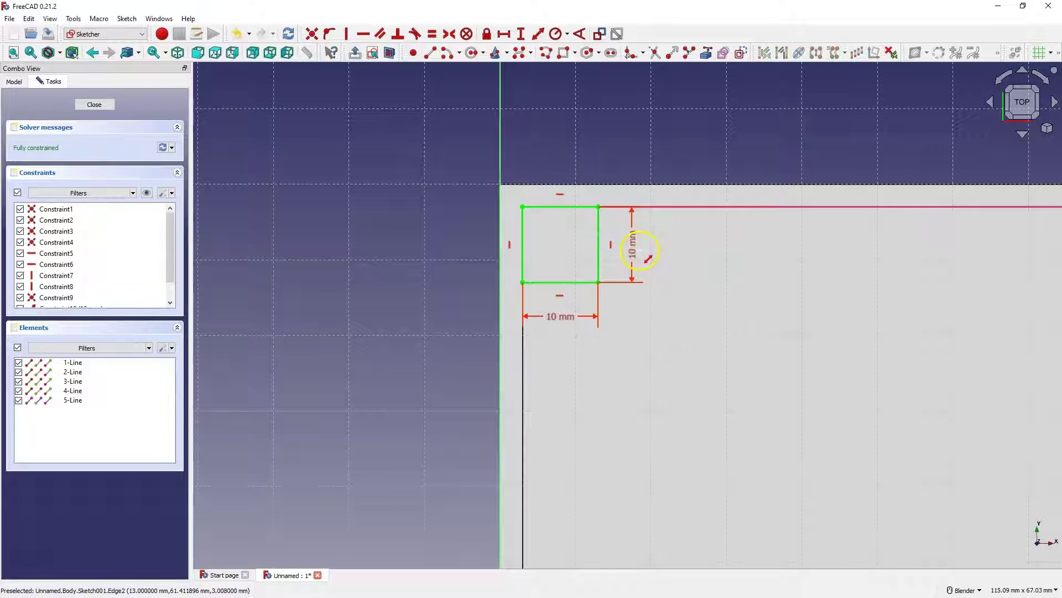
Draw a circle inside the 10 mm square and constrain its diameter to 4 mm.
left_click(472, 53)
left_click(554, 244)
left_click(564, 257)
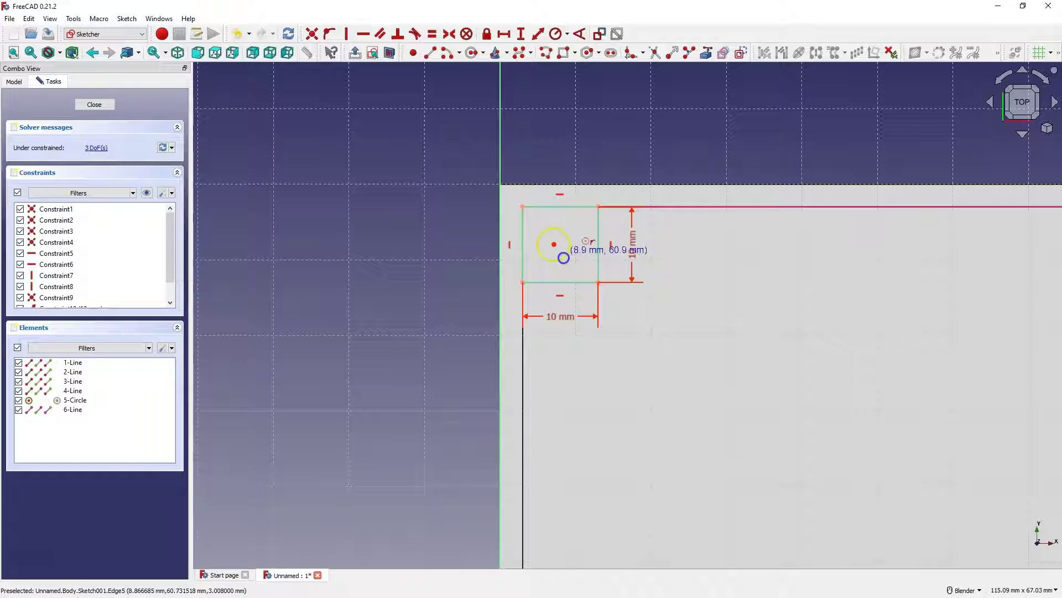
left_click(568, 34)
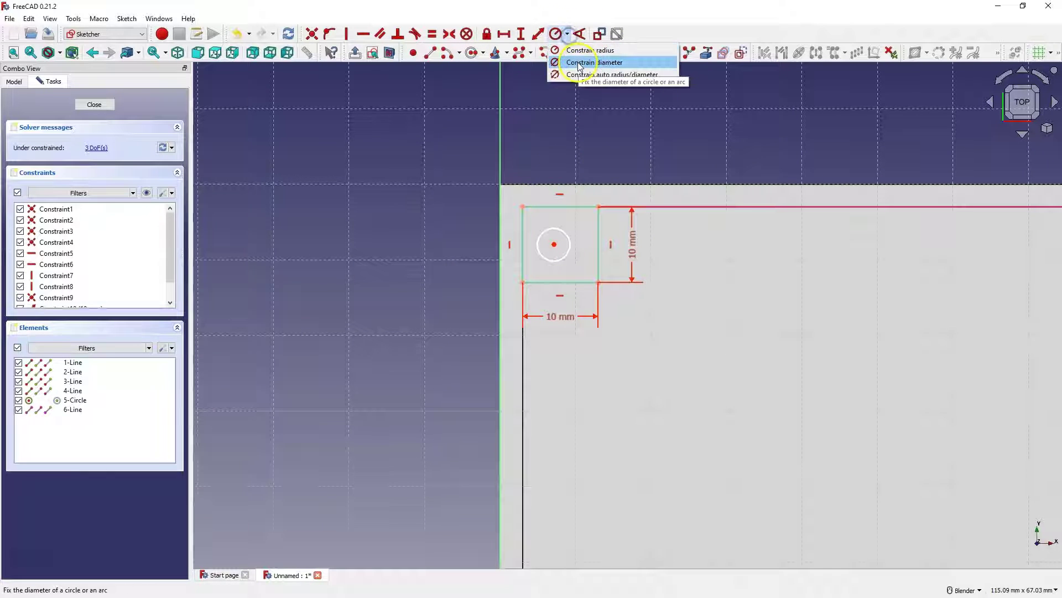
left_click(579, 63)
left_click(565, 232)
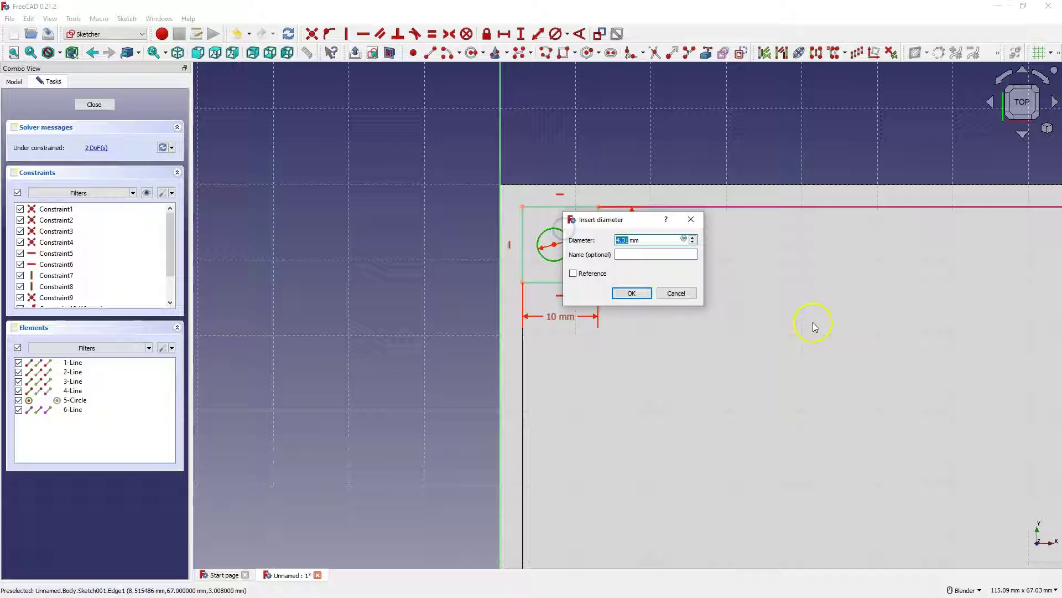
type("4")
key("Return")
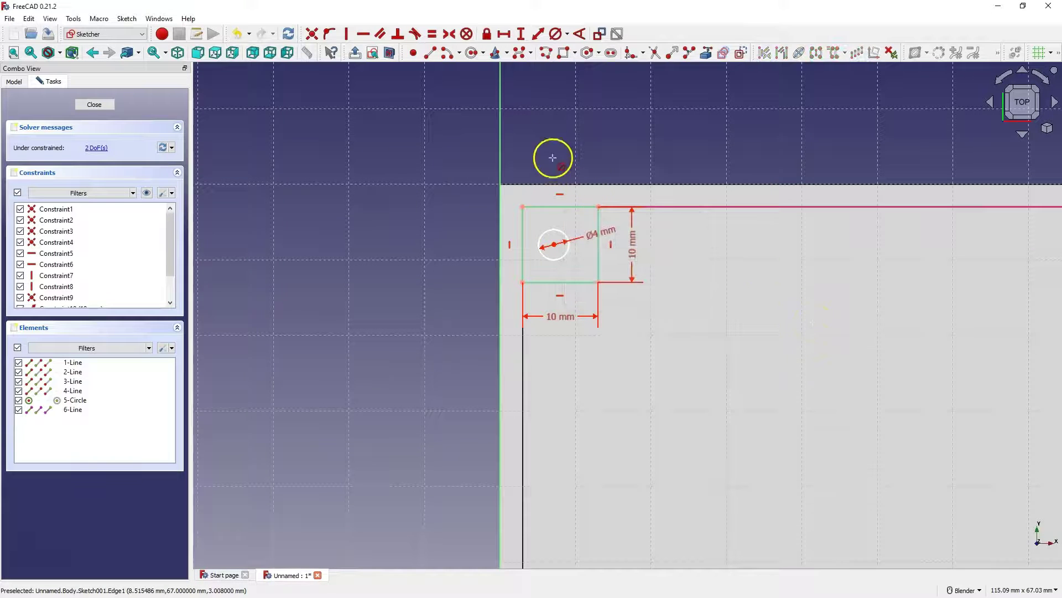
right_click(546, 143)
Center the 4 mm circle symmetrically between two opposite corners of the 10 mm square and close the sketch.
left_click(522, 283)
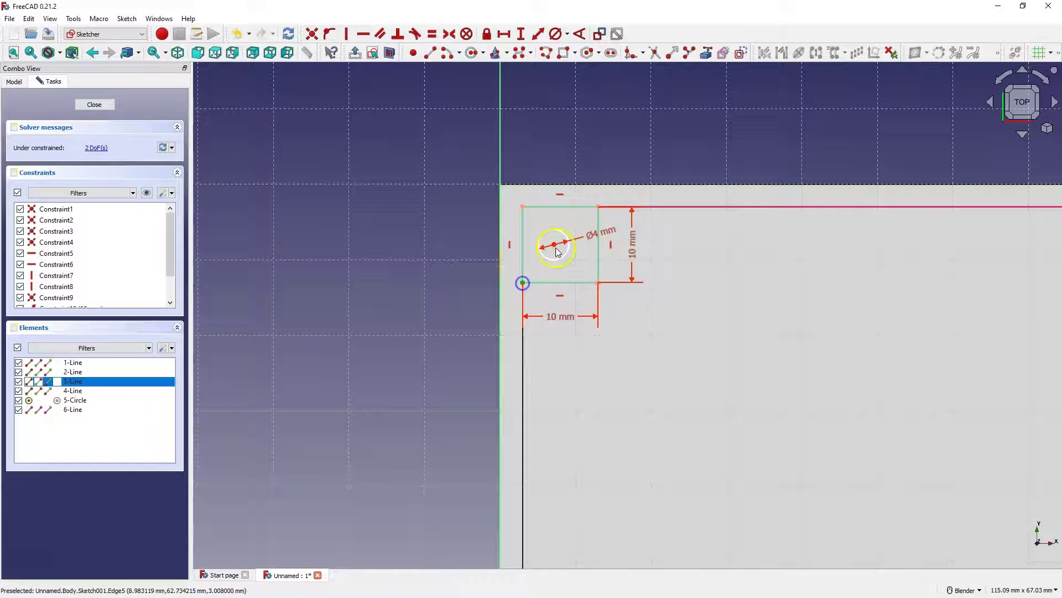
left_click(599, 207)
left_click(553, 244)
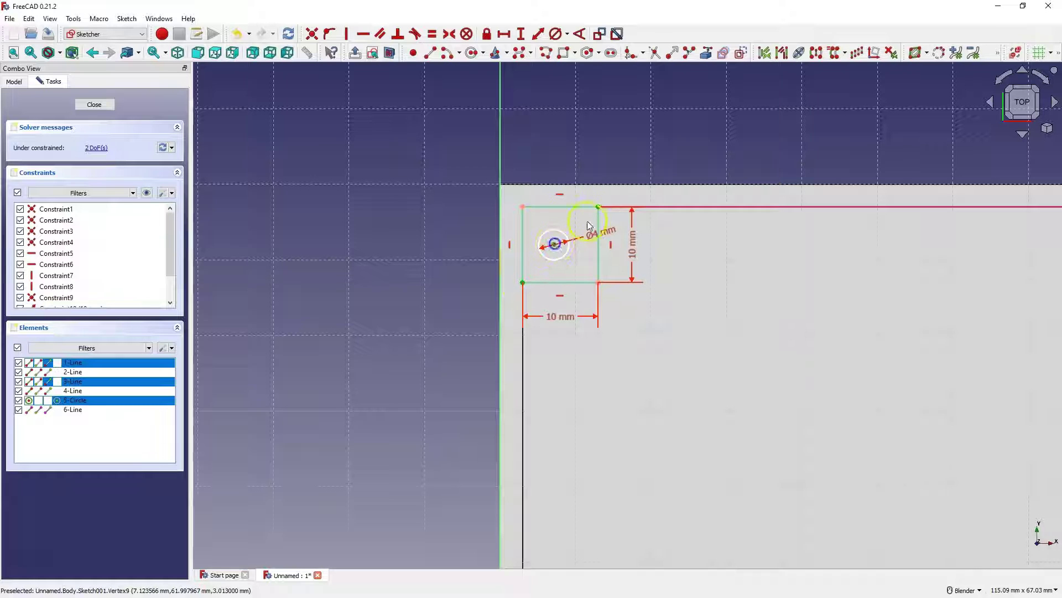
left_click(449, 34)
left_click(94, 104)
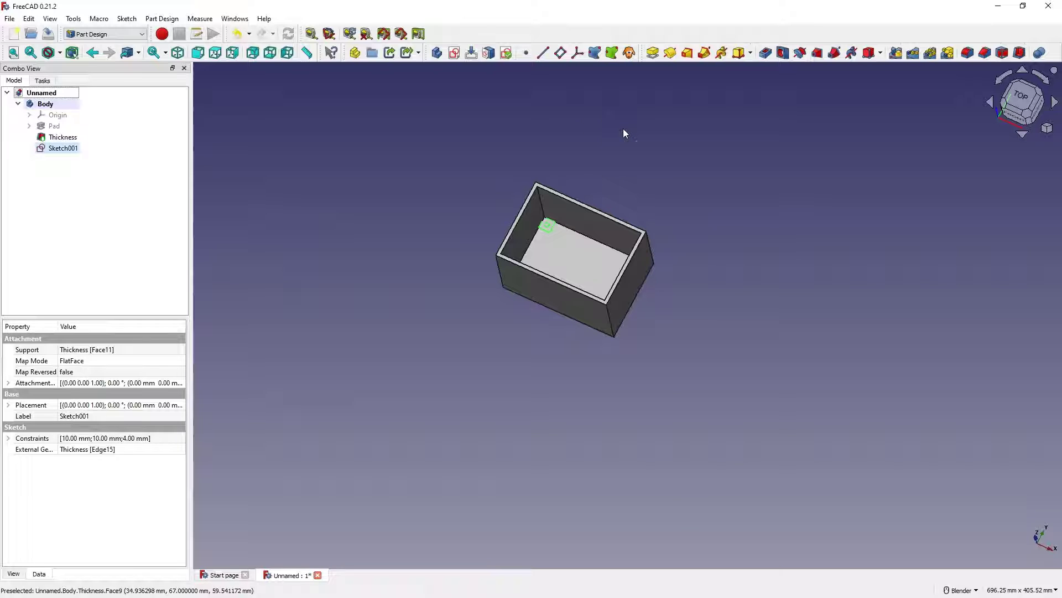
Pad the corner post sketch from the box floor using the Up to face type, ending at the box's top rim face.
left_click(652, 50)
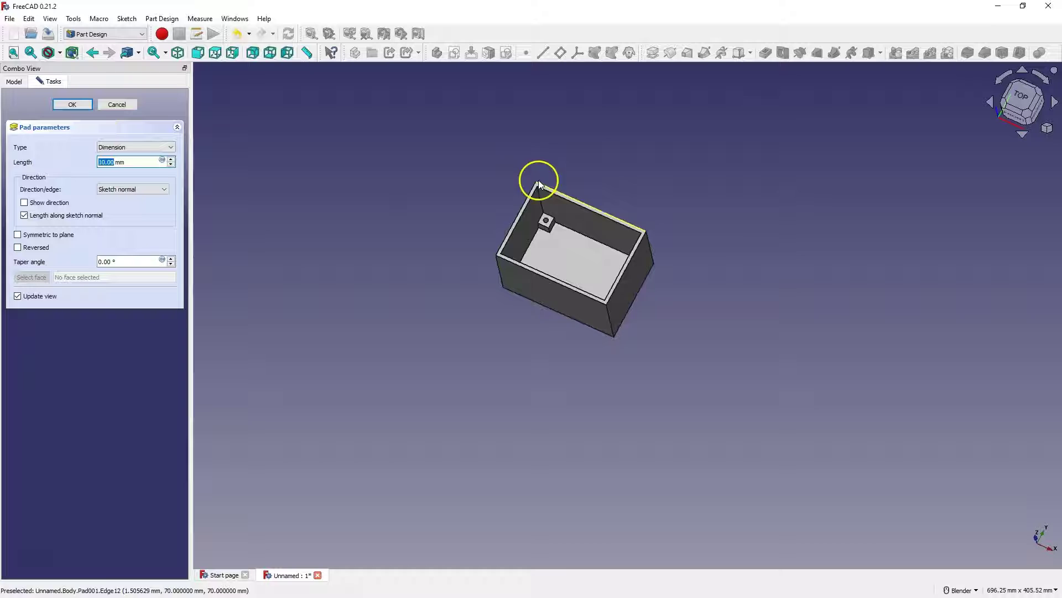
scroll(537, 180, "up", 5)
scroll(108, 161, "up", 20)
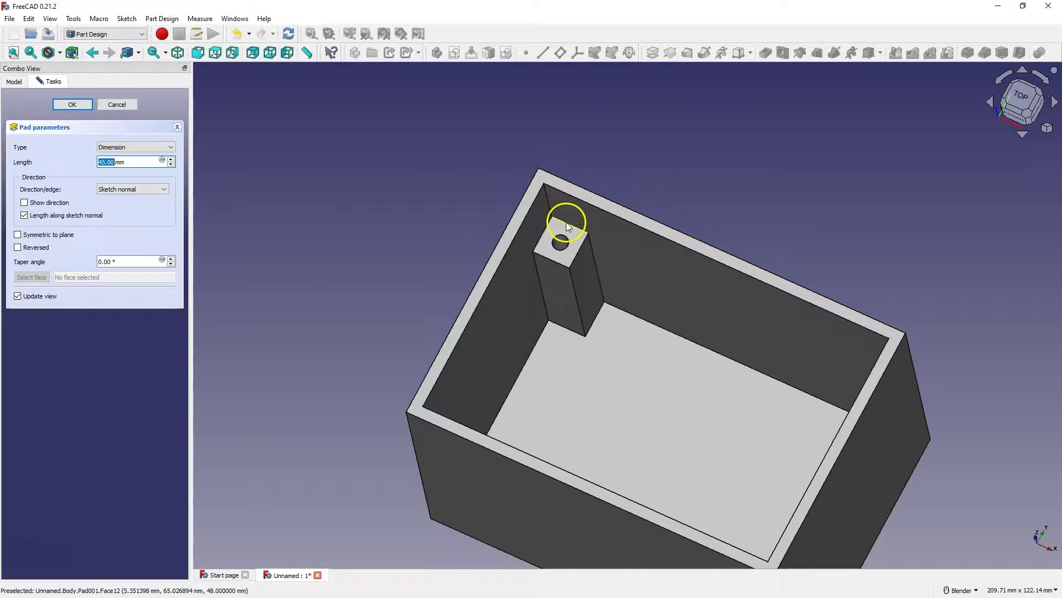
left_click(130, 147)
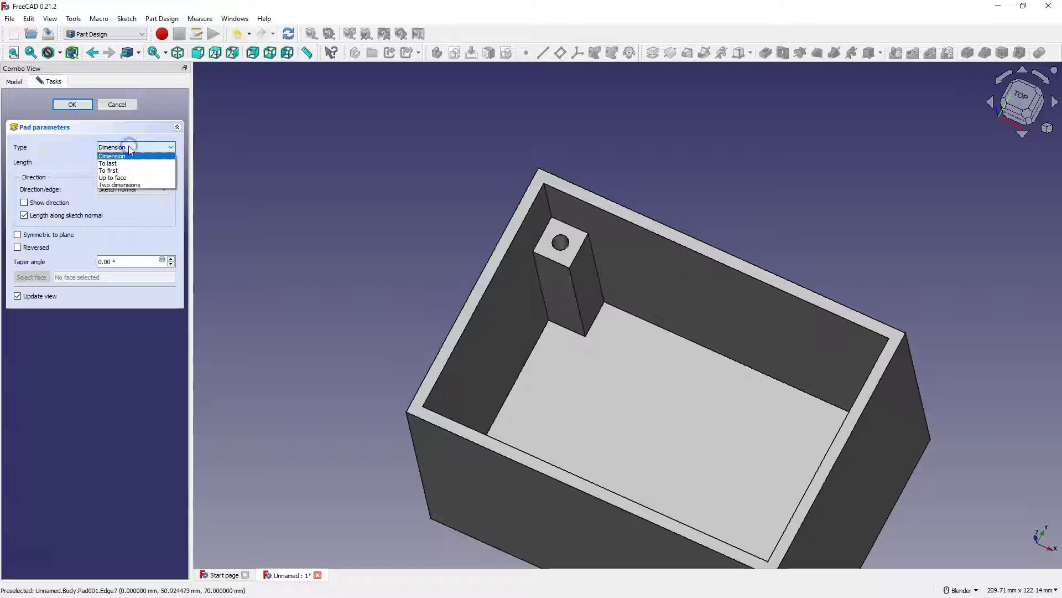
left_click(130, 180)
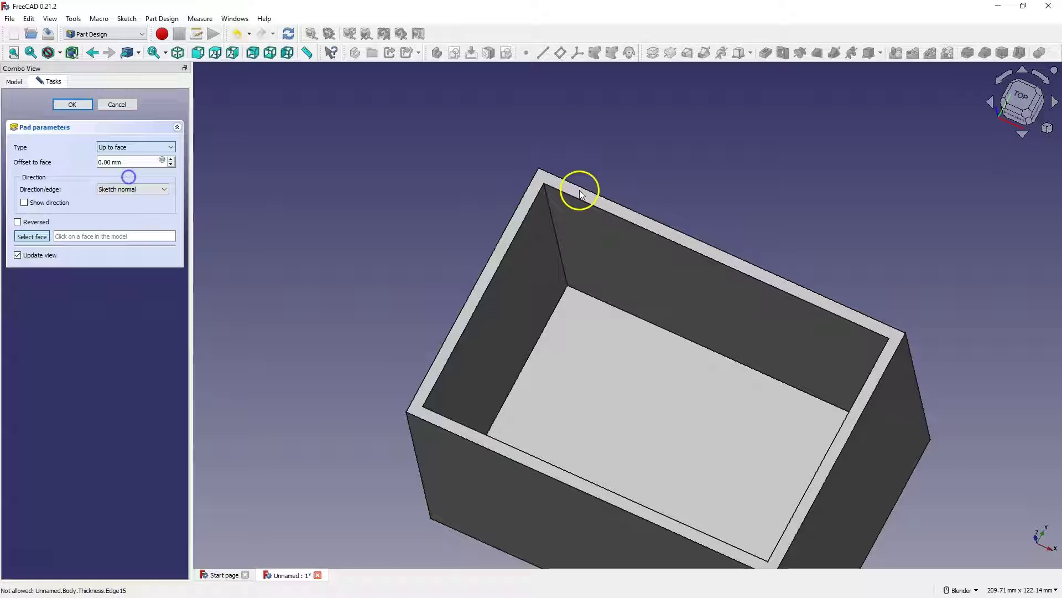
left_click(542, 179)
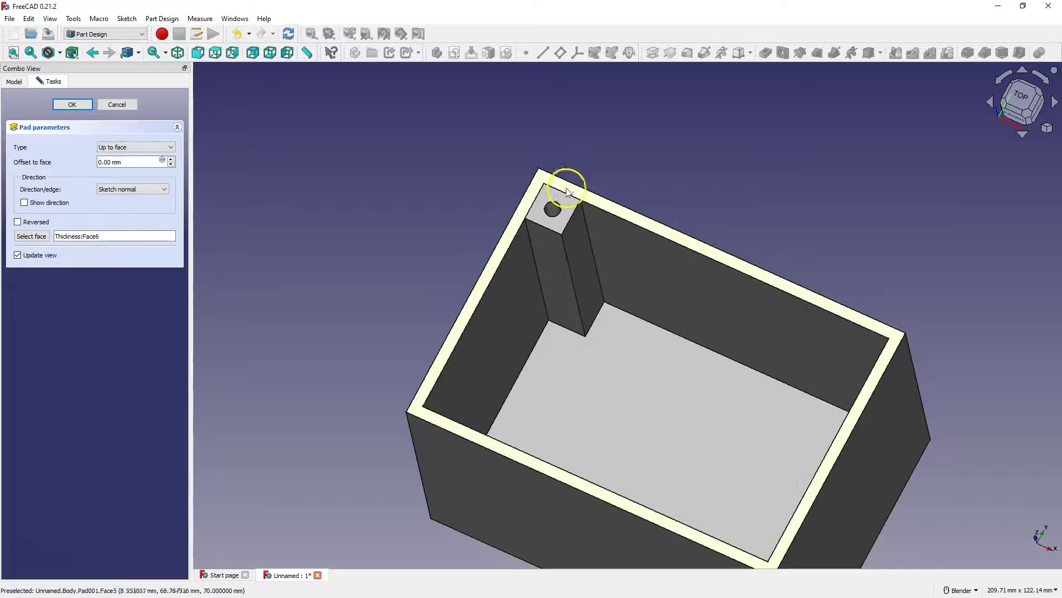
left_click(72, 105)
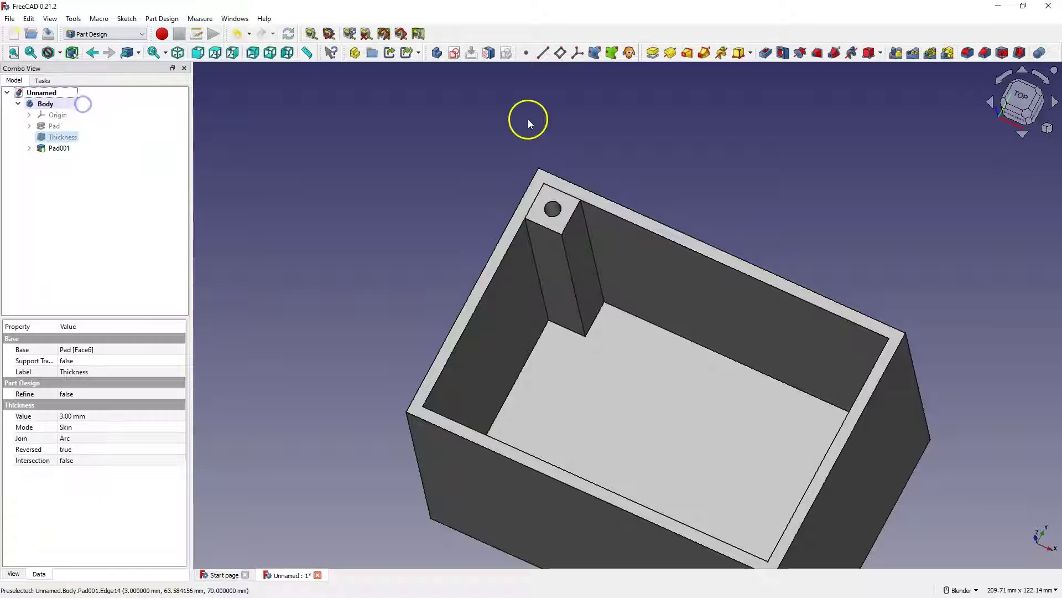
Fillet the corner post's free vertical edge facing the box interior with a 5 mm radius.
left_click(573, 280)
left_click(962, 59)
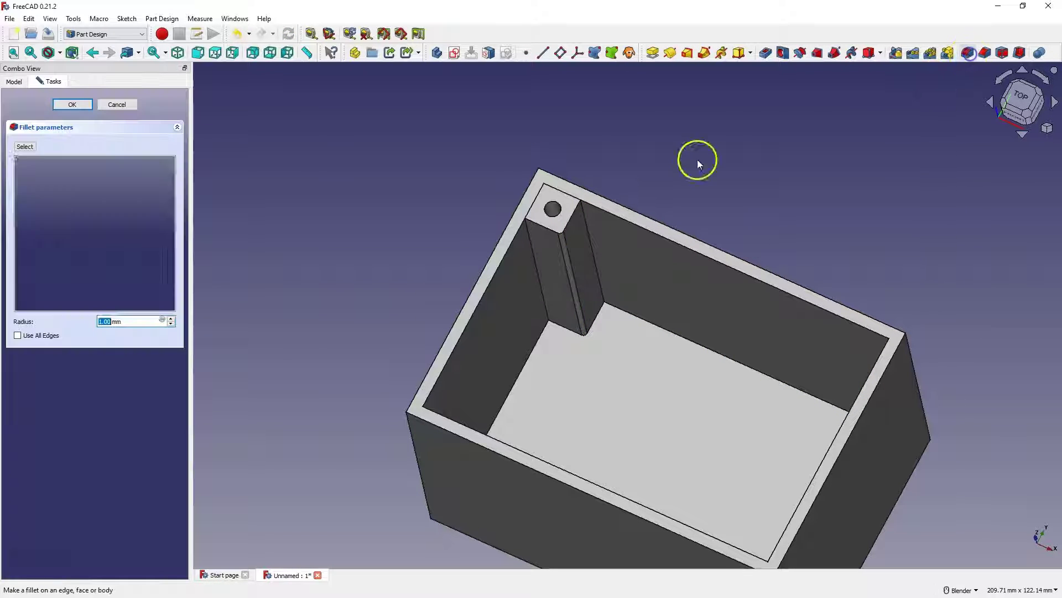
scroll(108, 321, "up", 4)
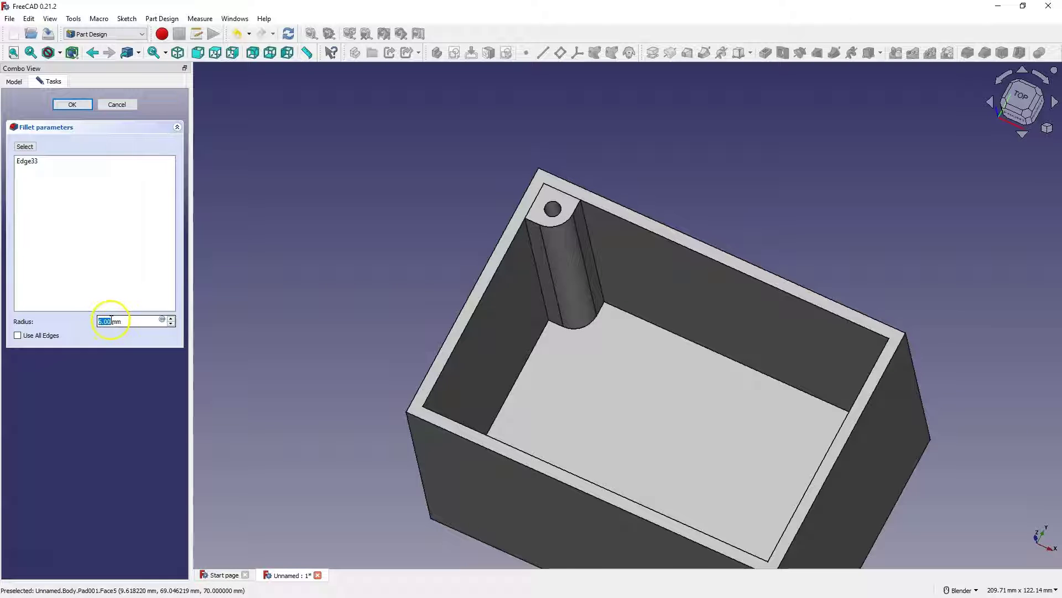
left_click(72, 104)
Start a sketch on the box's top rim face and reference the short inner edge opposite the post as external geometry.
scroll(469, 193, "down", 3)
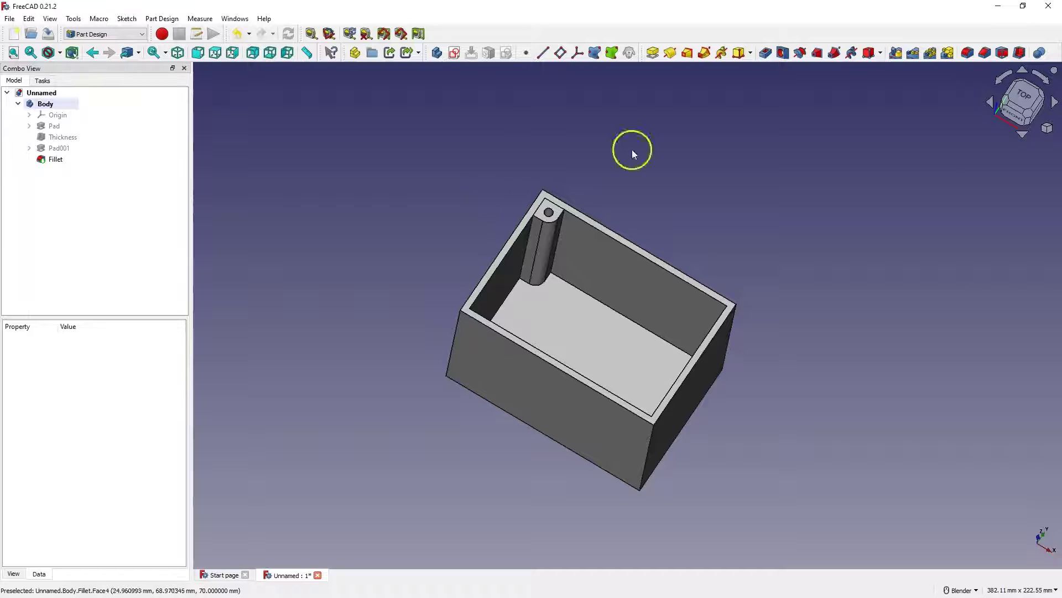
left_click(659, 409)
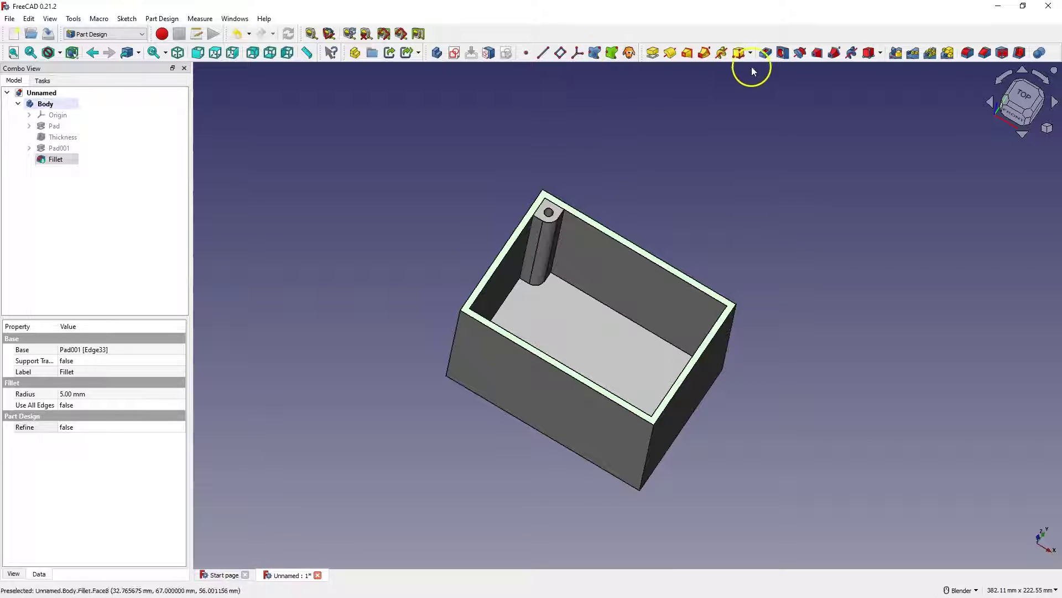
left_click(454, 53)
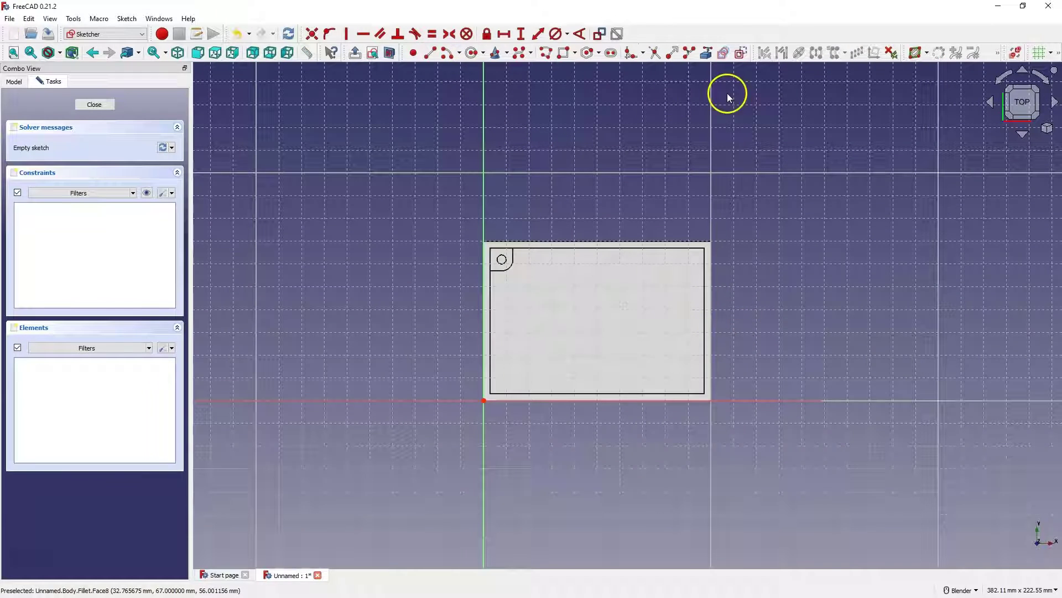
left_click(705, 52)
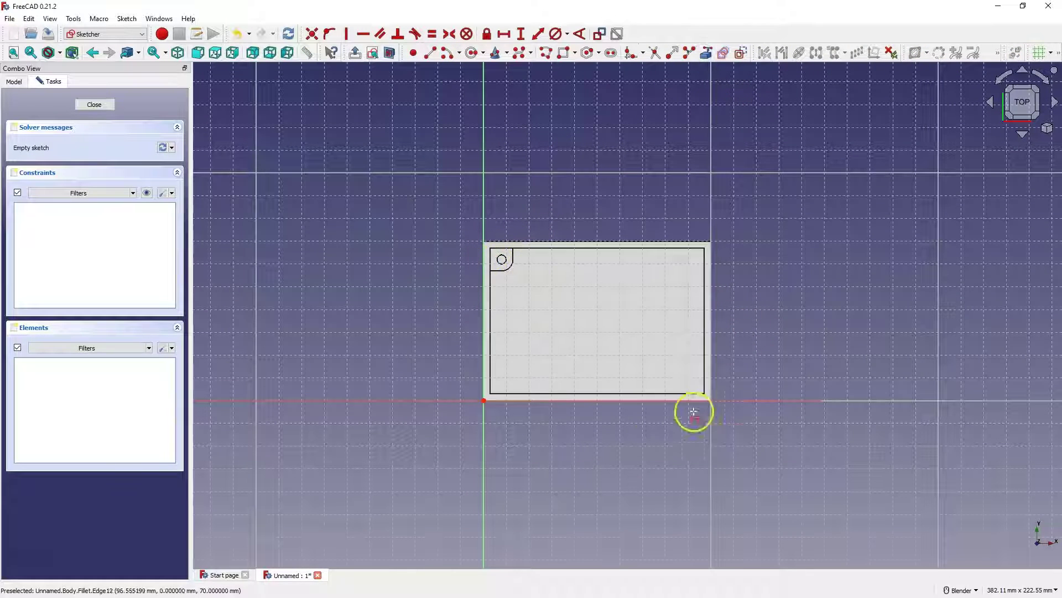
left_click(704, 371)
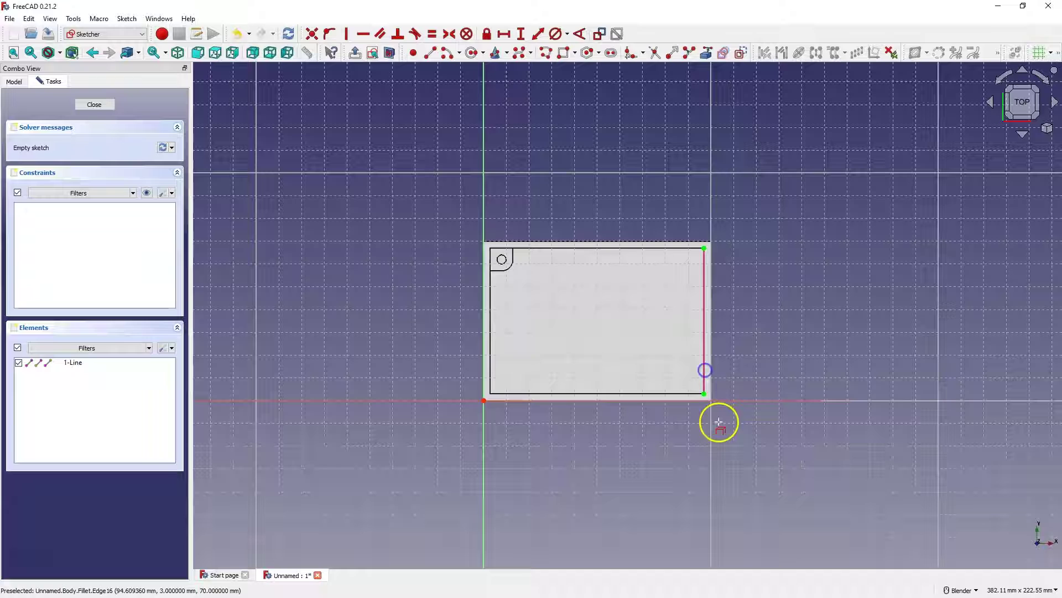
Draw a rectangle about 18 mm wide from the referenced edge's lower endpoint into the inner corner diagonally opposite the post.
left_click(564, 53)
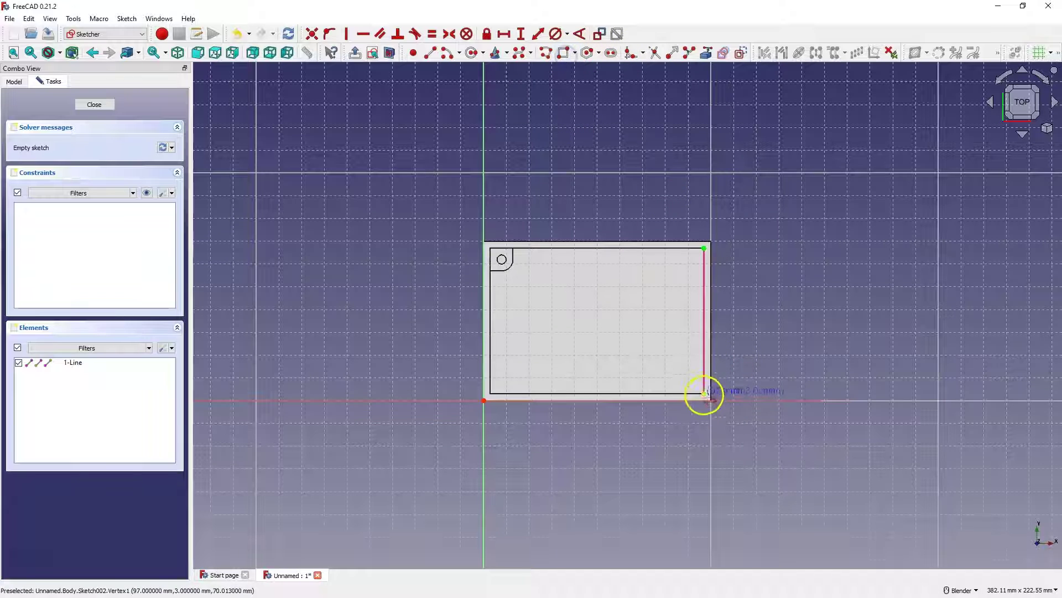
left_click(703, 393)
left_click(664, 366)
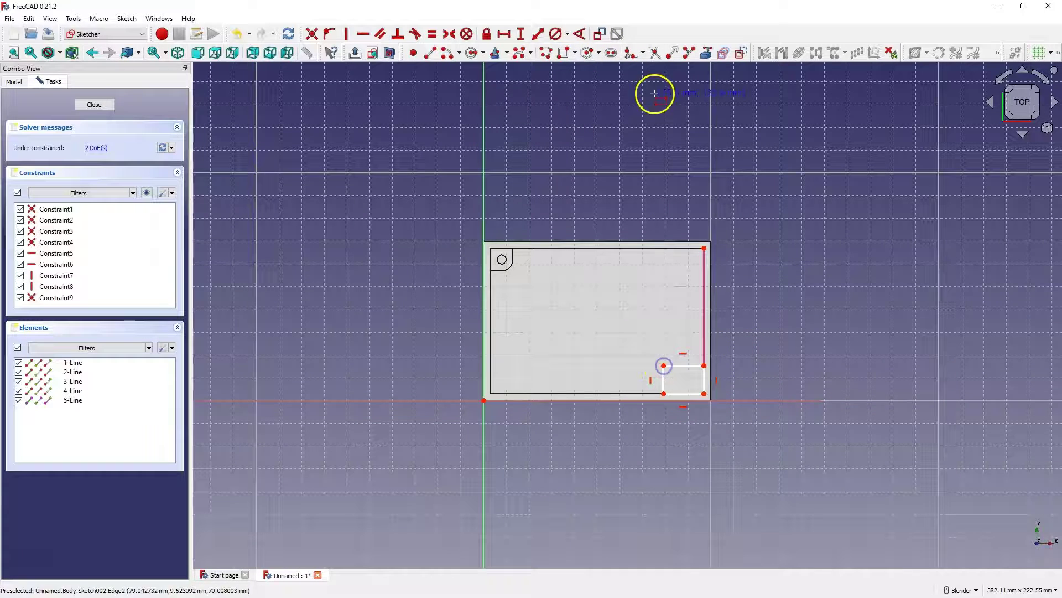
Constrain the new rim rectangle's width and height to 10 mm each.
left_click(538, 33)
left_click(681, 365)
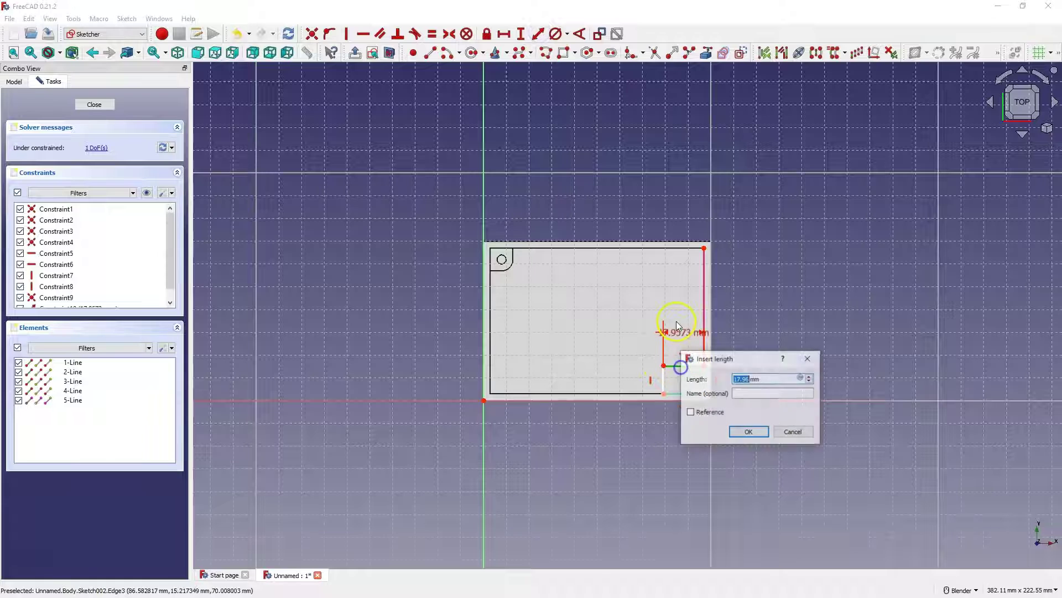
type("10")
key("Return")
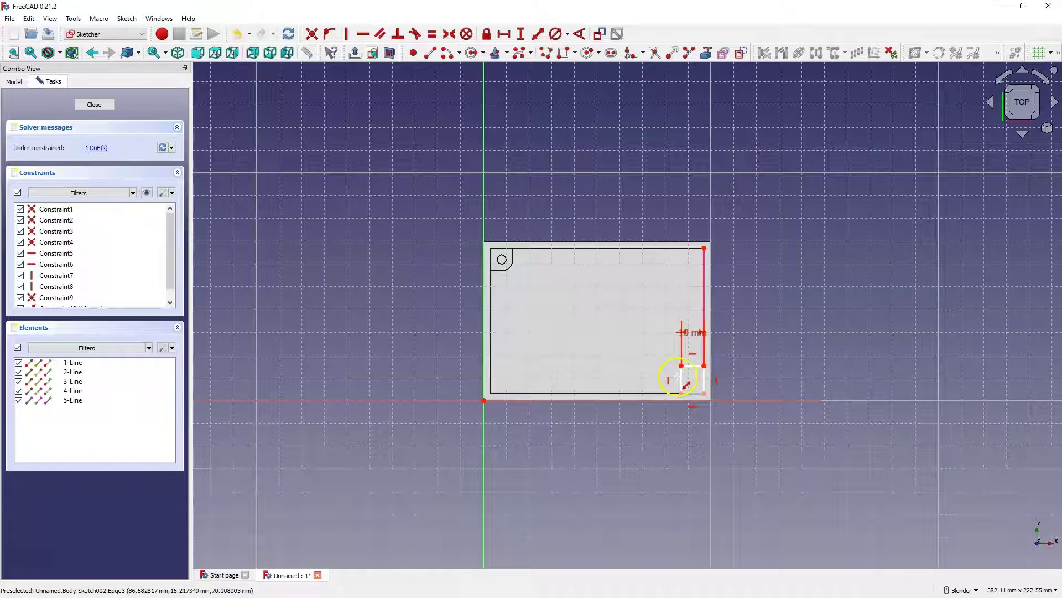
left_click(680, 363)
type("10")
key("Return")
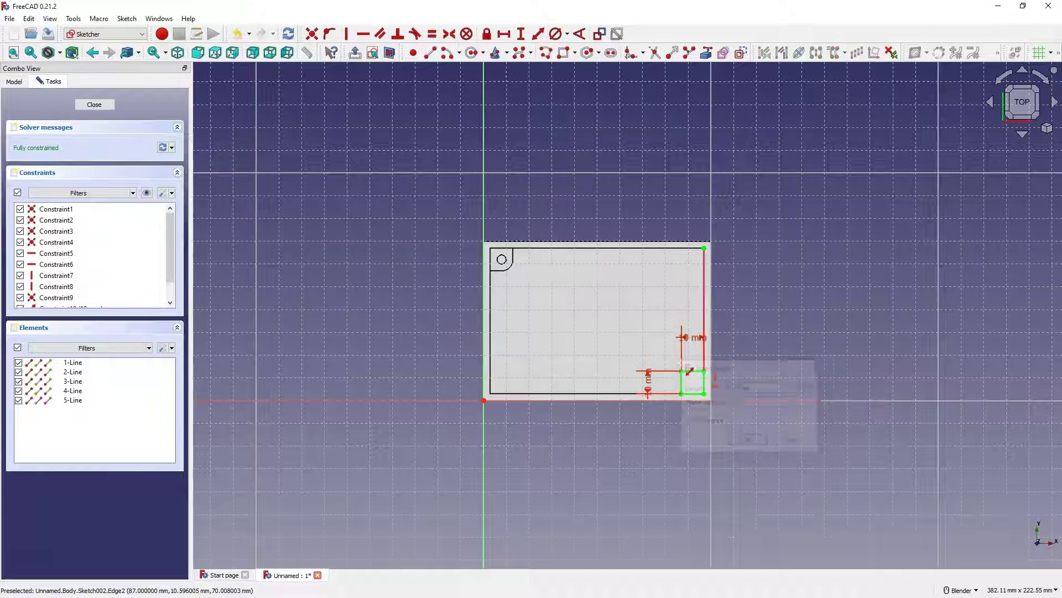
Draw a circle inside the square in the rim sketch and constrain its diameter to 4 mm.
left_click(471, 52)
scroll(702, 377, "up", 5)
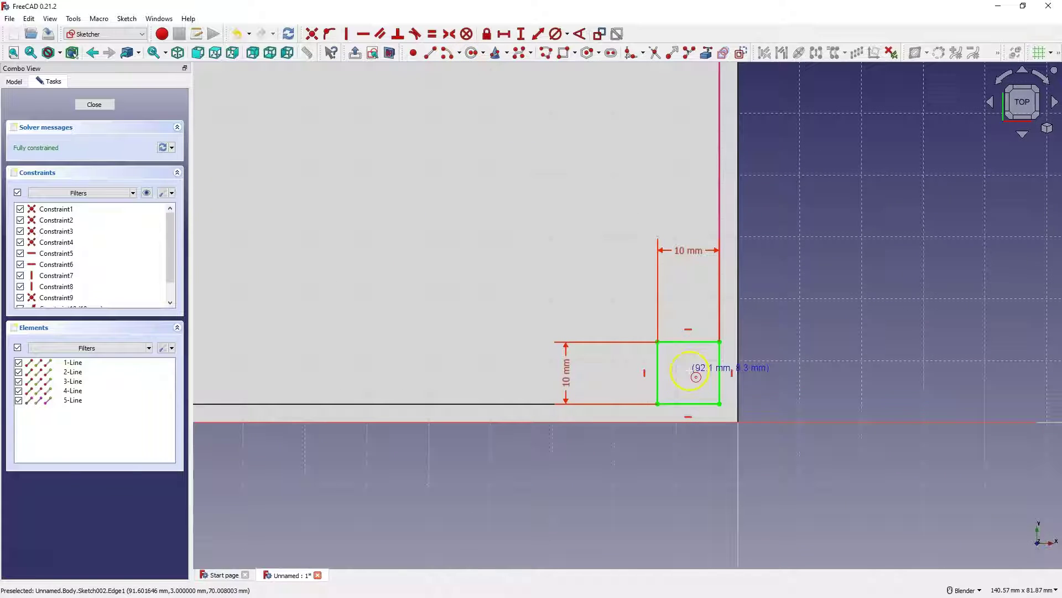
left_click(688, 374)
left_click(697, 381)
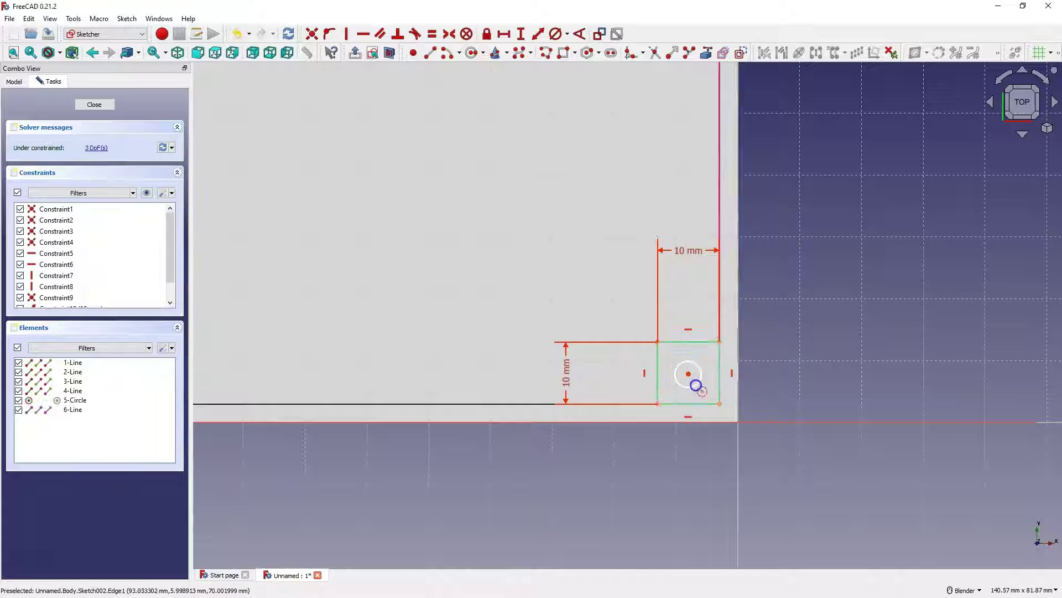
left_click(555, 34)
left_click(696, 364)
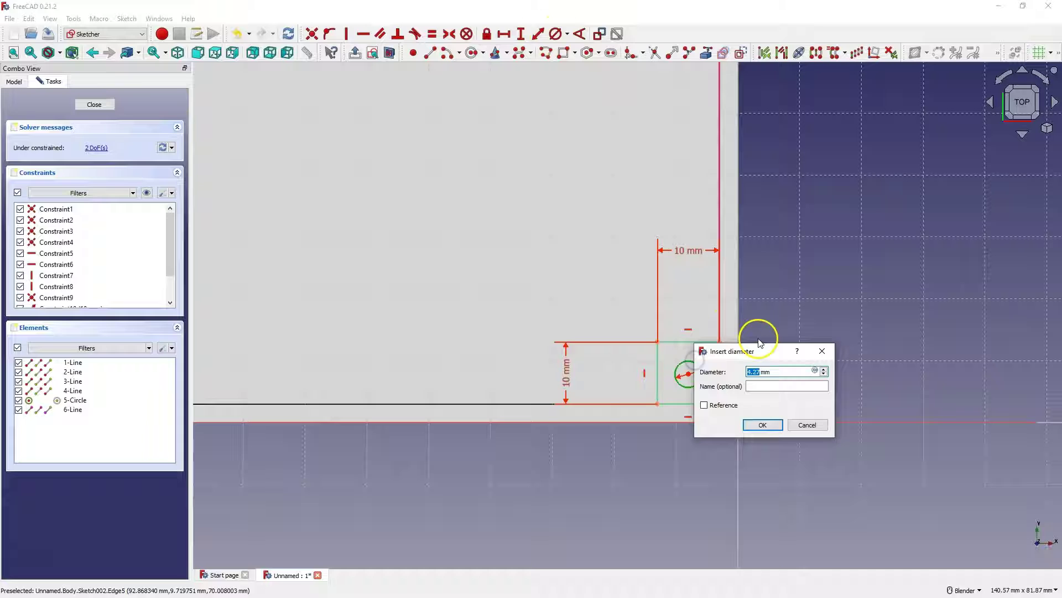
key("Return")
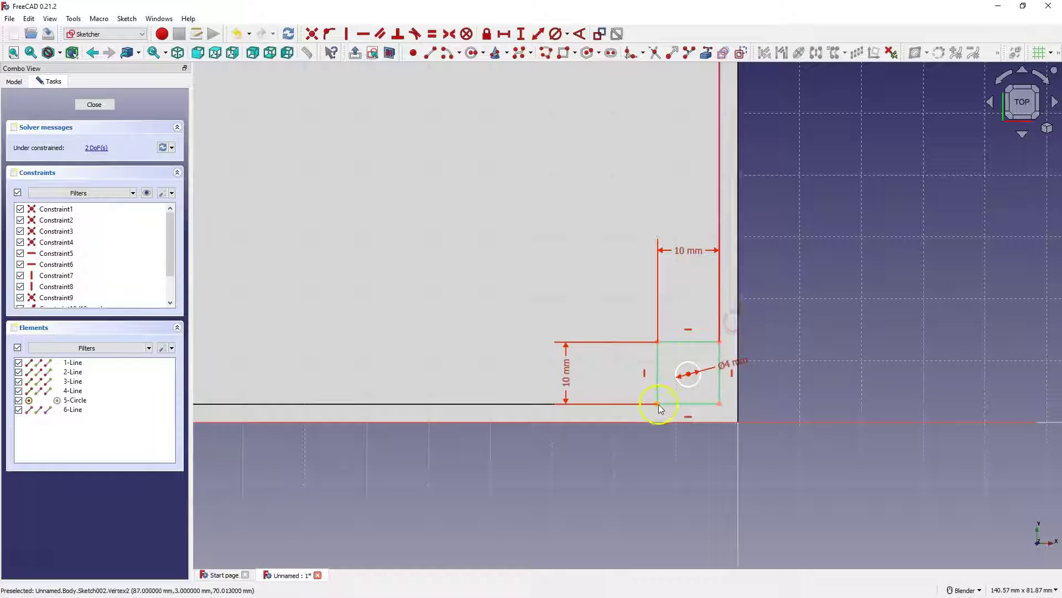
Make the circle's center symmetric between two opposite corners of the rim sketch's square and close the sketch.
left_click(657, 404)
left_click(718, 342)
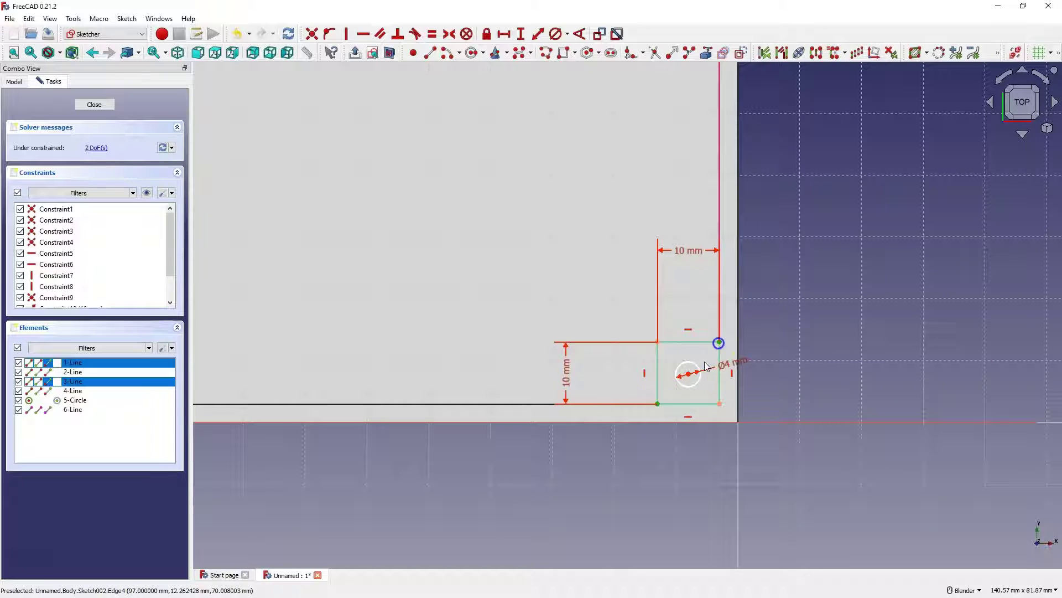
left_click(689, 376)
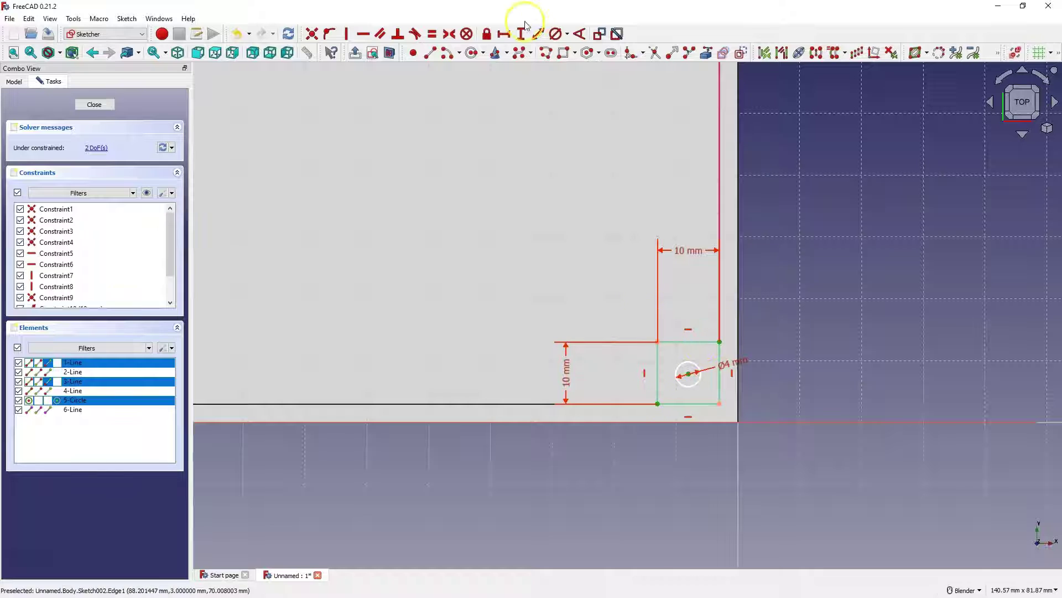
left_click(449, 34)
left_click(95, 106)
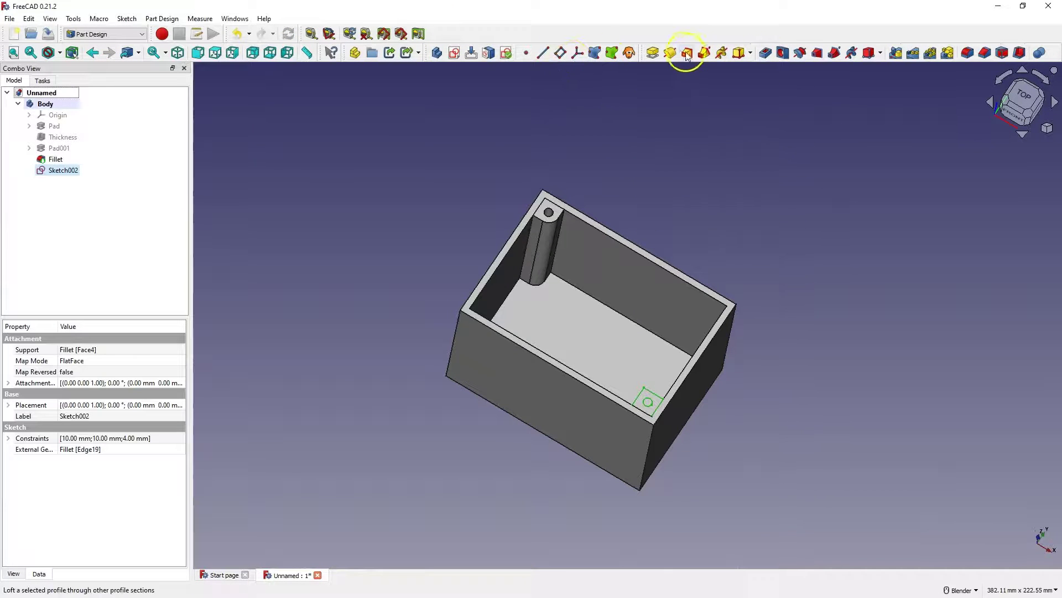
Pad the rim sketch 5 mm in the reversed direction, down into the box.
left_click(653, 52)
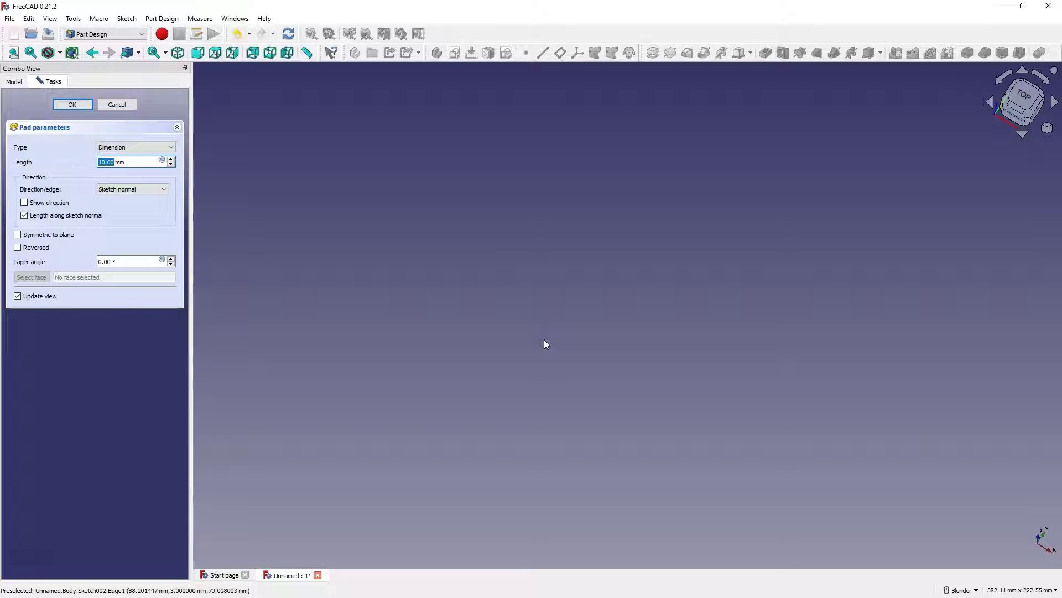
left_click(18, 247)
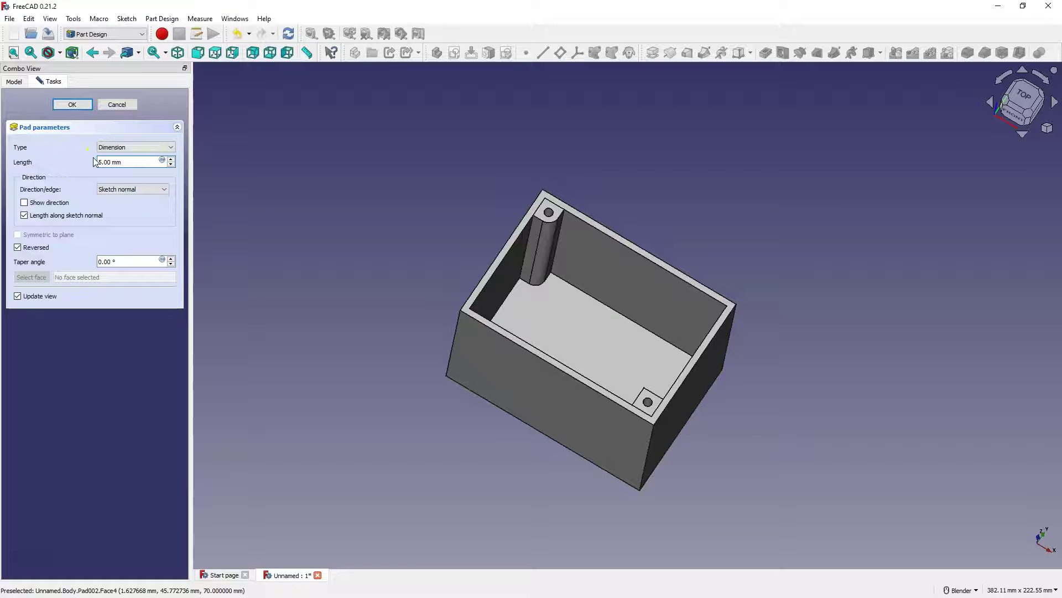
middle_click_drag(332, 248, 238, 207)
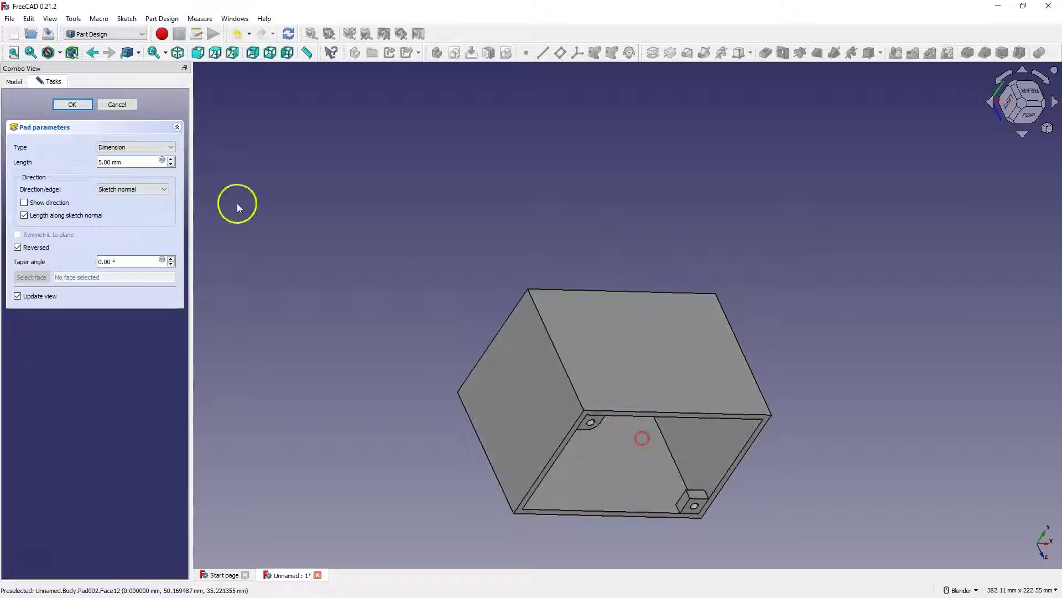
left_click(72, 104)
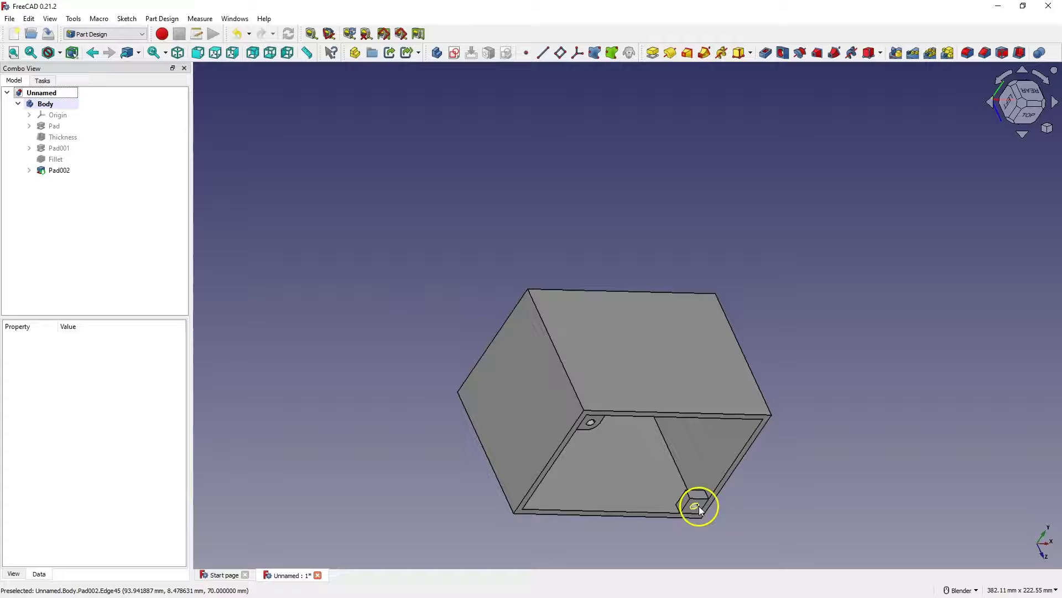
Reopen the sketch of the 5 mm corner block to review its square and circle, and close it unchanged.
middle_click_drag(700, 510, 697, 296)
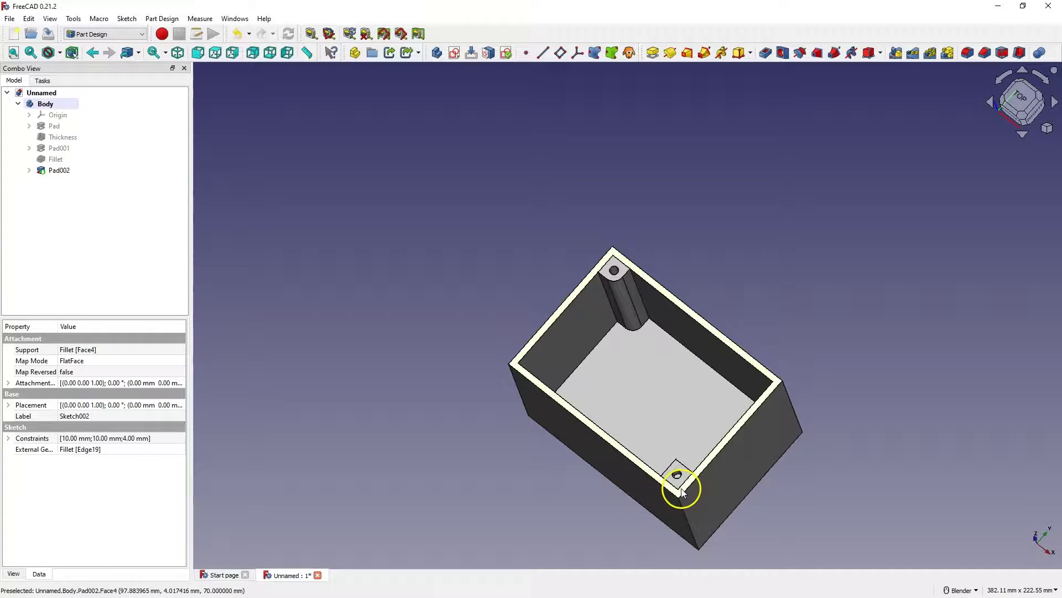
left_click(29, 170)
double_click(65, 181)
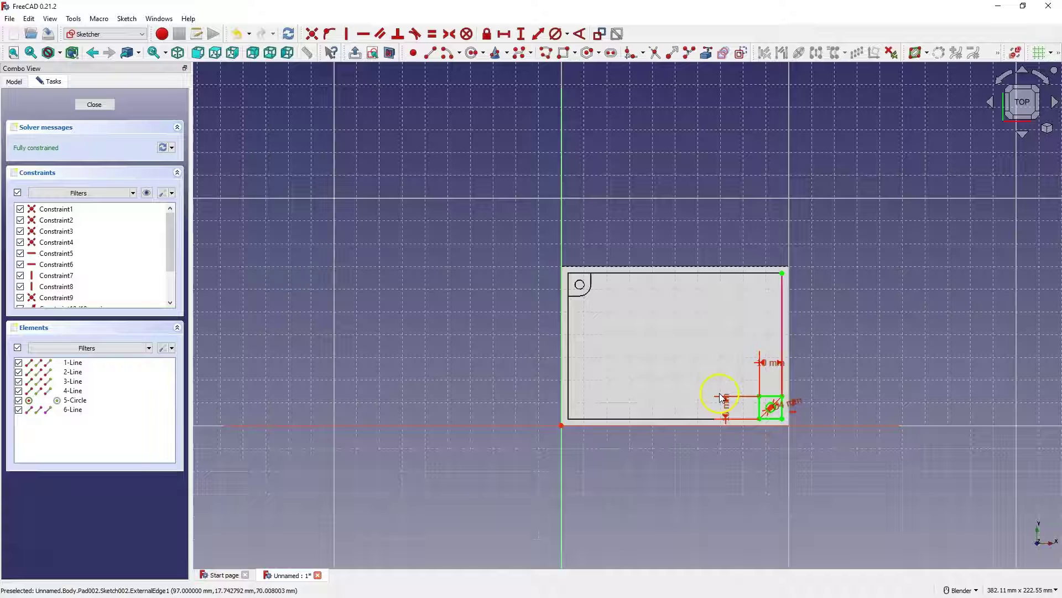
left_click(94, 105)
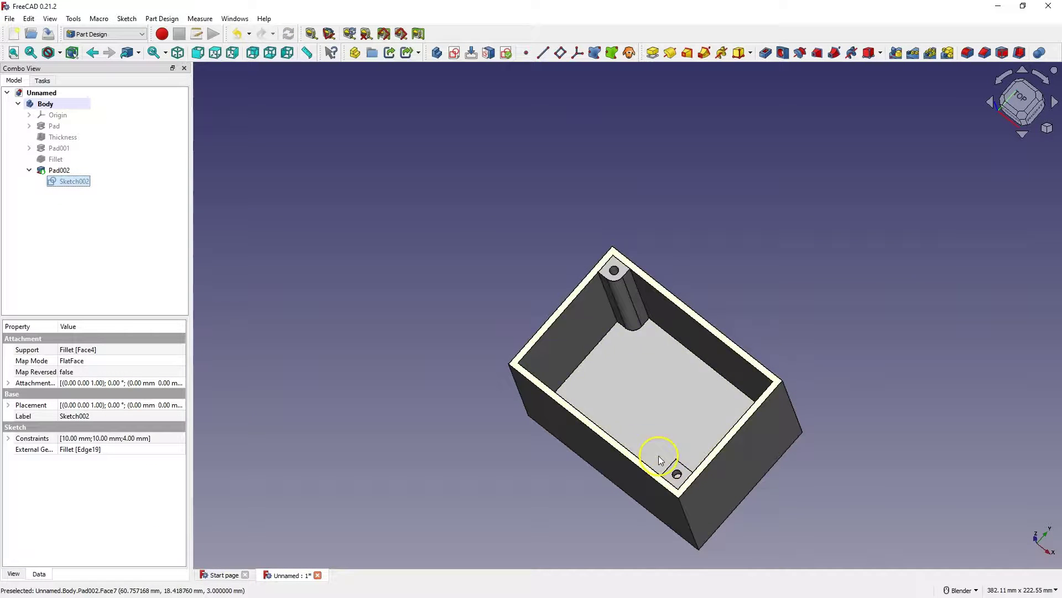
Check the corner block sketch's constraints once more and leave it without changes.
double_click(71, 184)
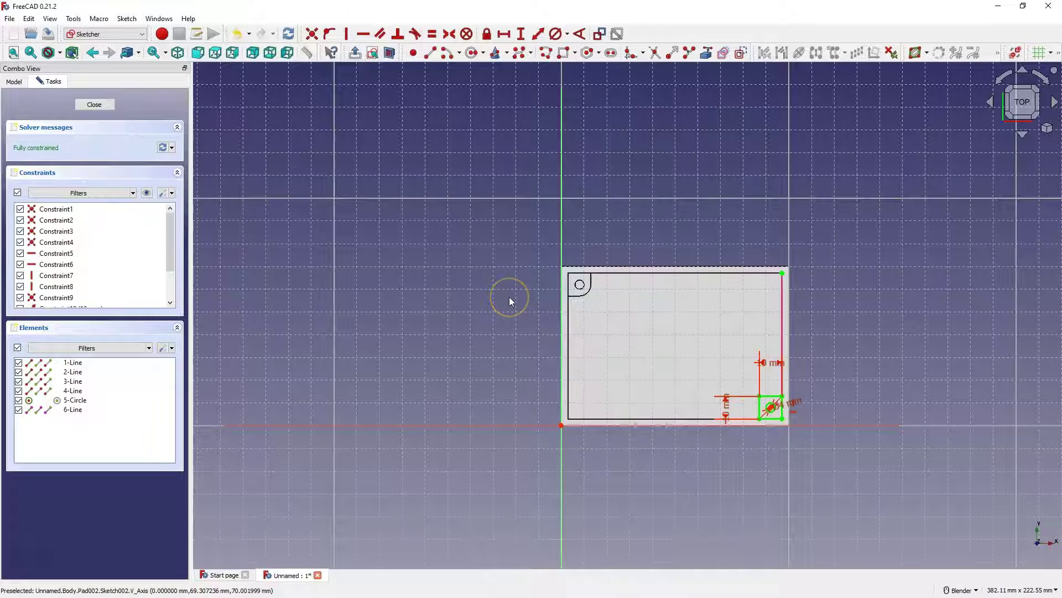
left_click(109, 105)
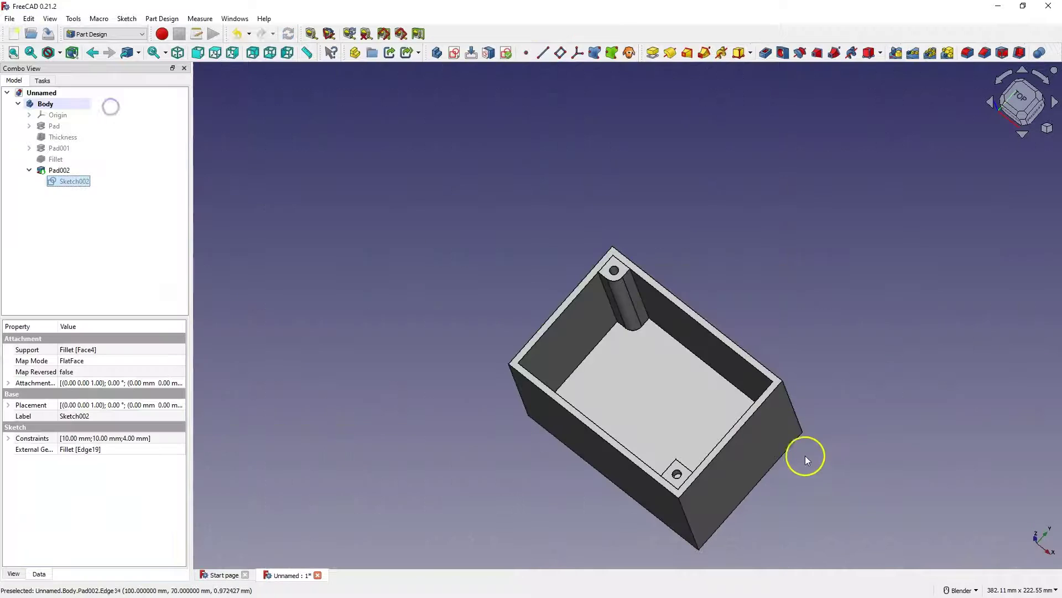
Start a new sketch on the box's rim face and draw a rectangle about 19 by 18 mm from the origin.
left_click(526, 350)
left_click(454, 53)
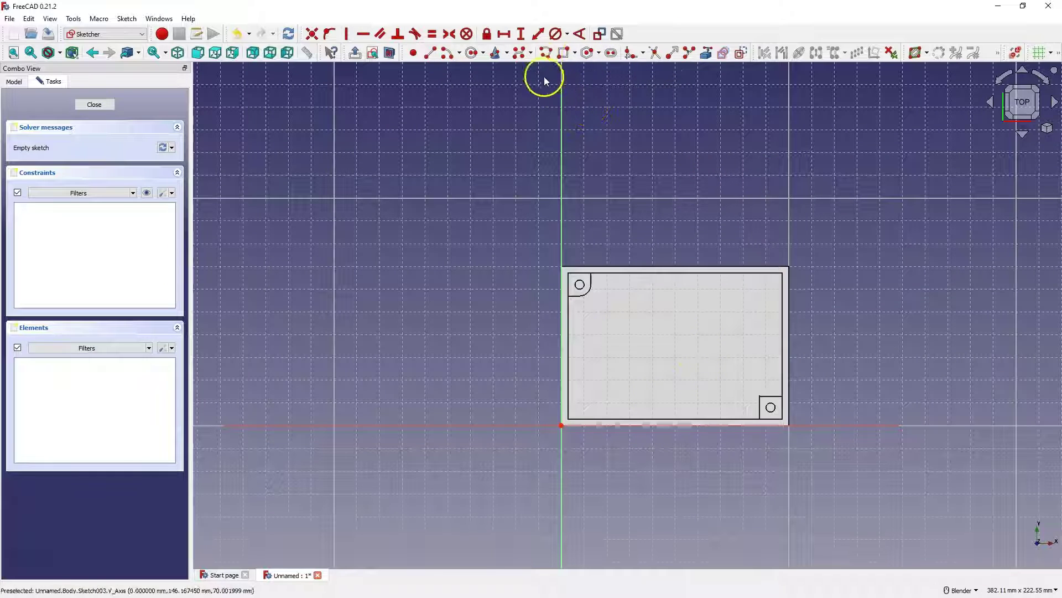
left_click(564, 52)
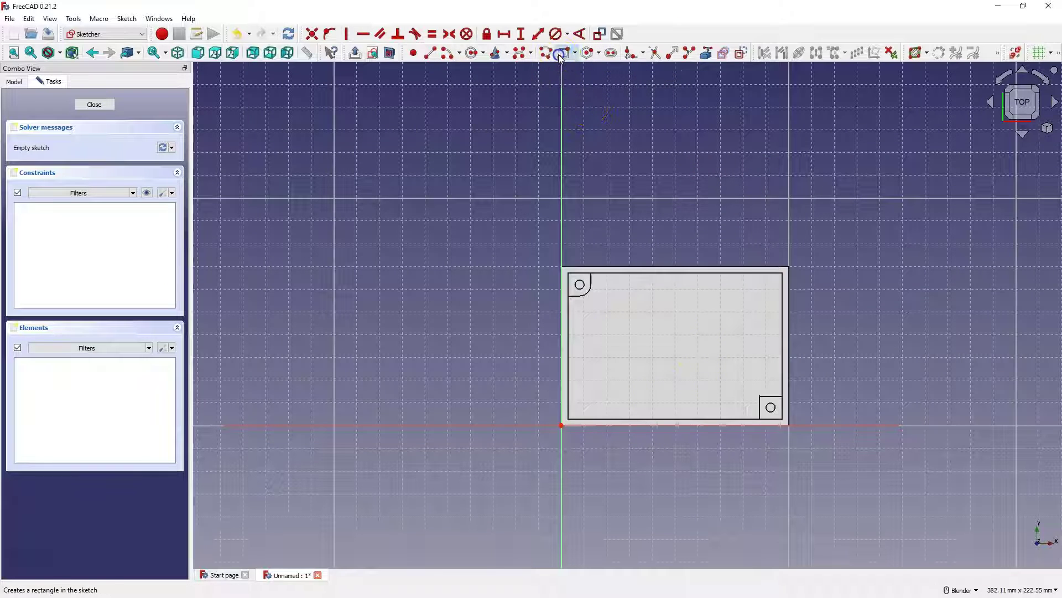
left_click(561, 425)
left_click(605, 384)
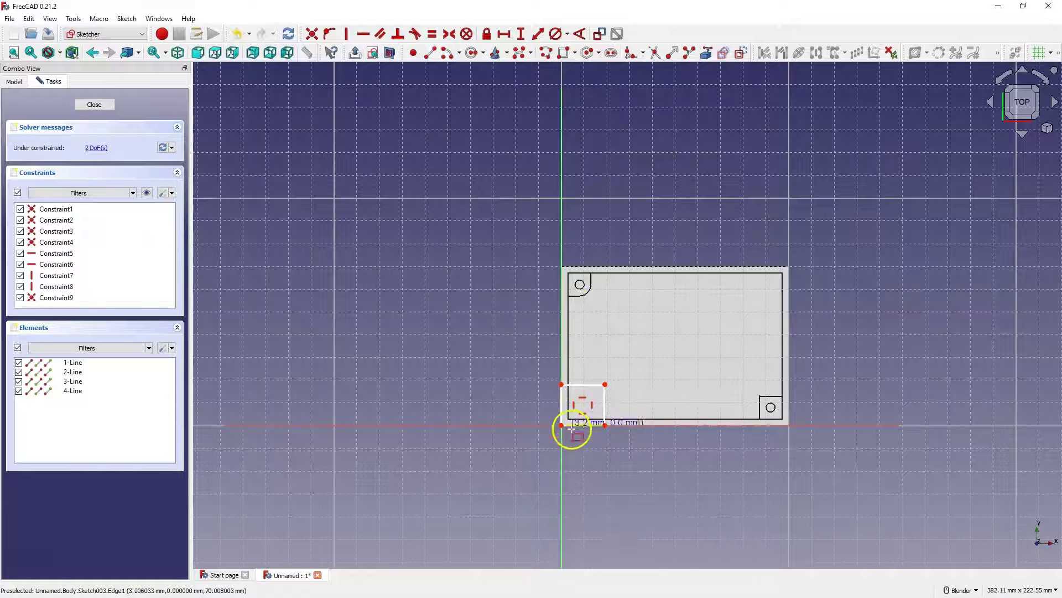
Constrain both the width and the height of the rectangle at the origin to 13 mm.
scroll(571, 429, "up", 4)
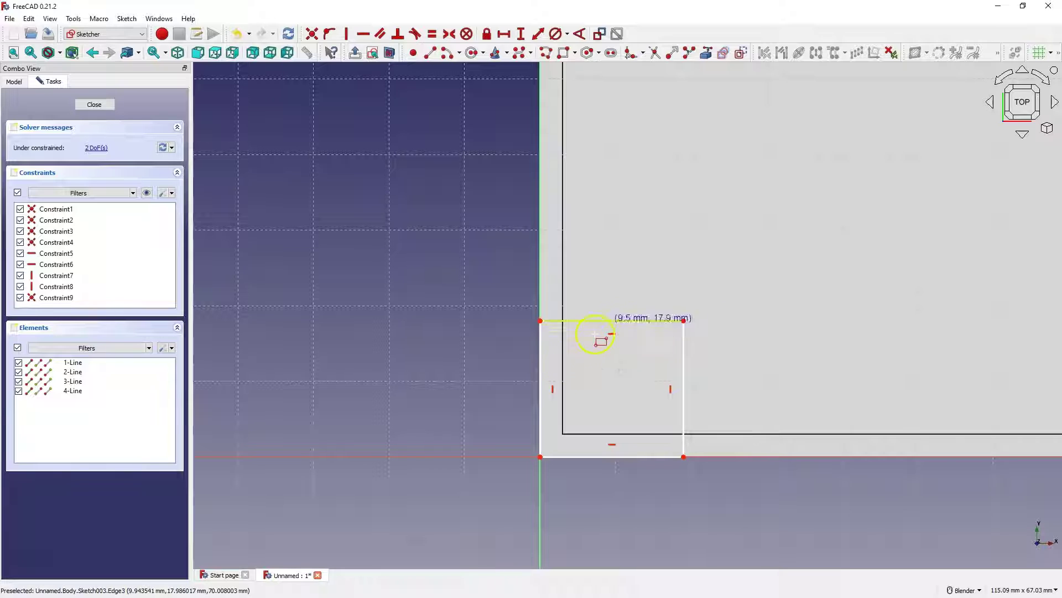
left_click(538, 33)
left_click(619, 319)
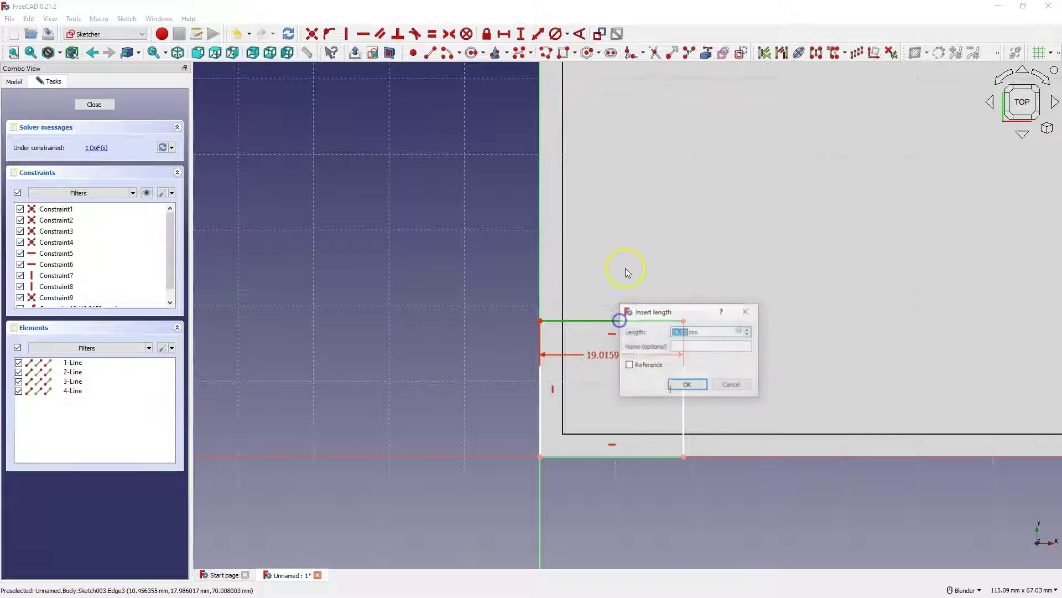
type("13")
key("Return")
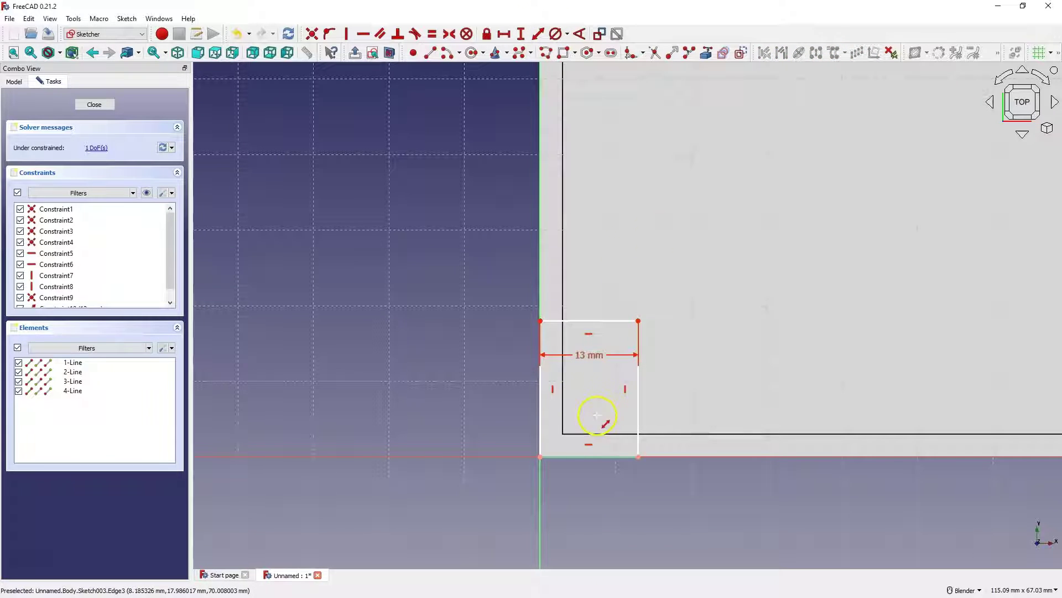
left_click(637, 404)
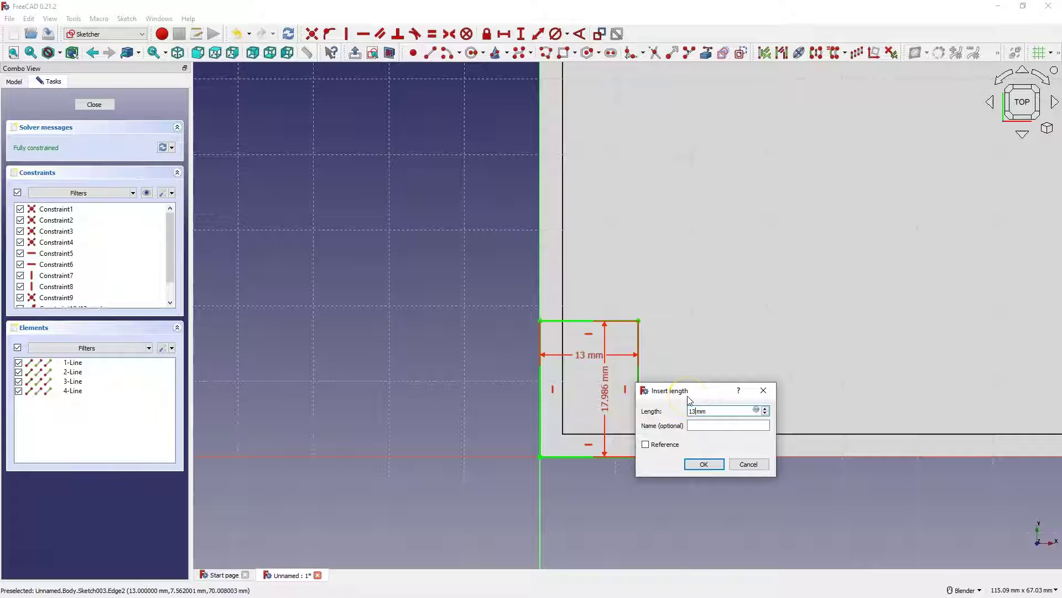
type("13")
key("Return")
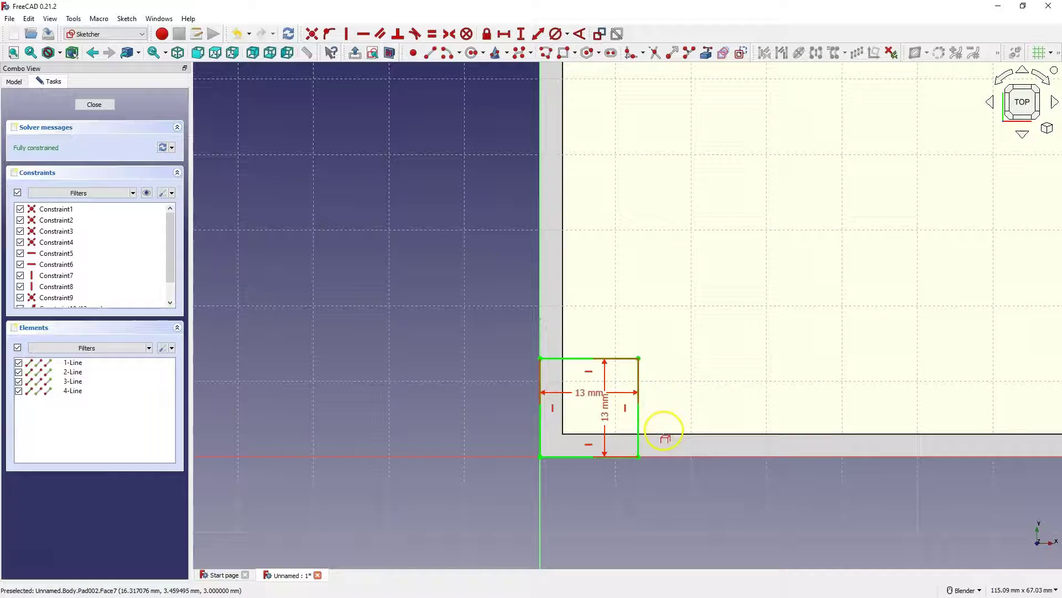
Add the front wall's inner edge as external geometry and draw a circle about 3.4 mm in diameter inside the square.
left_click(664, 433)
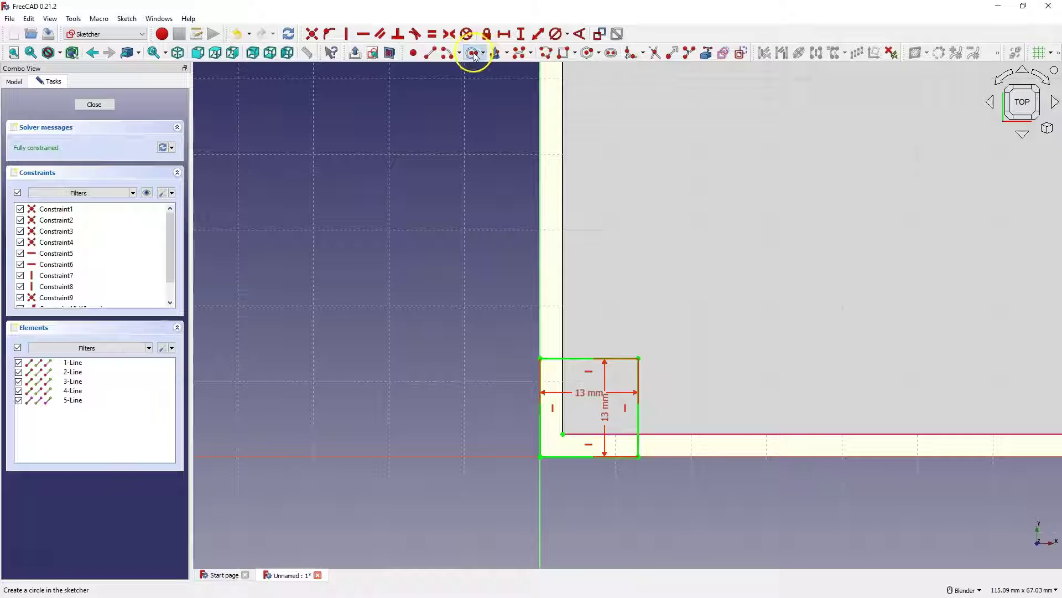
left_click(472, 52)
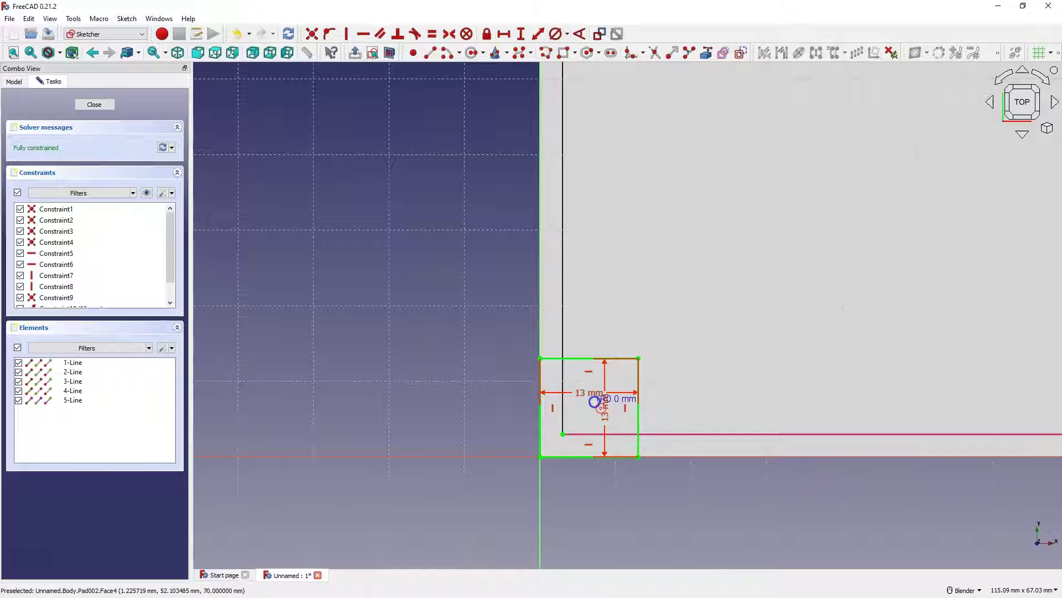
left_click(596, 404)
Constrain the circle's diameter to 4 mm.
left_click(554, 33)
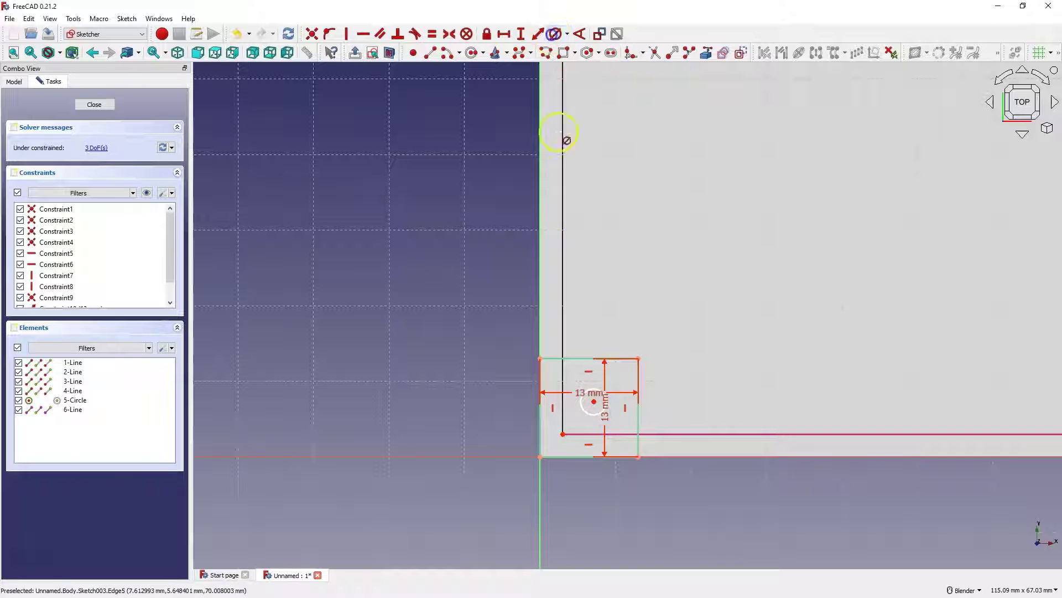
left_click(598, 400)
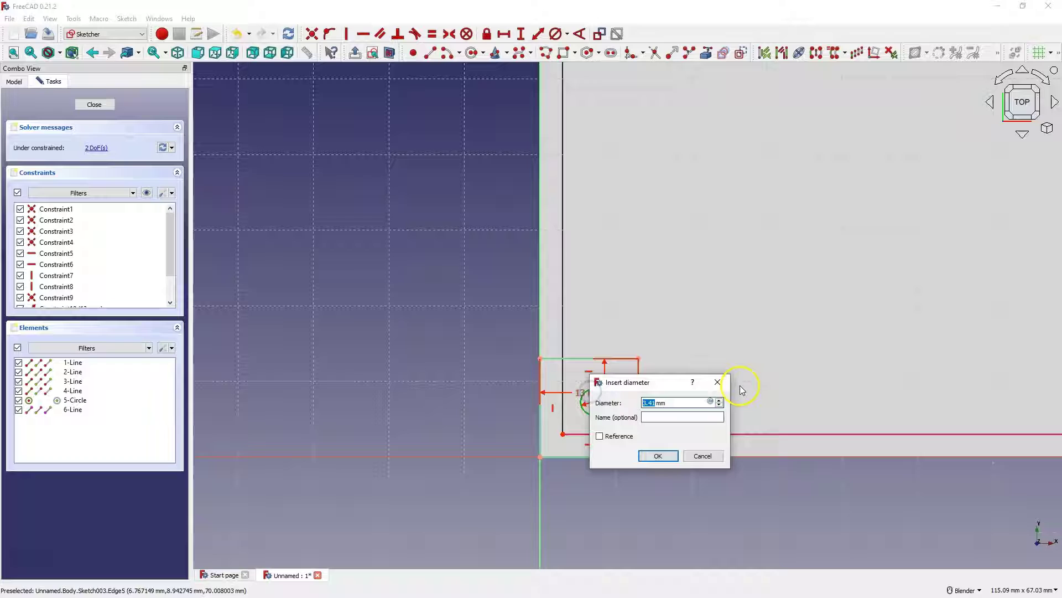
type("4")
key("Return")
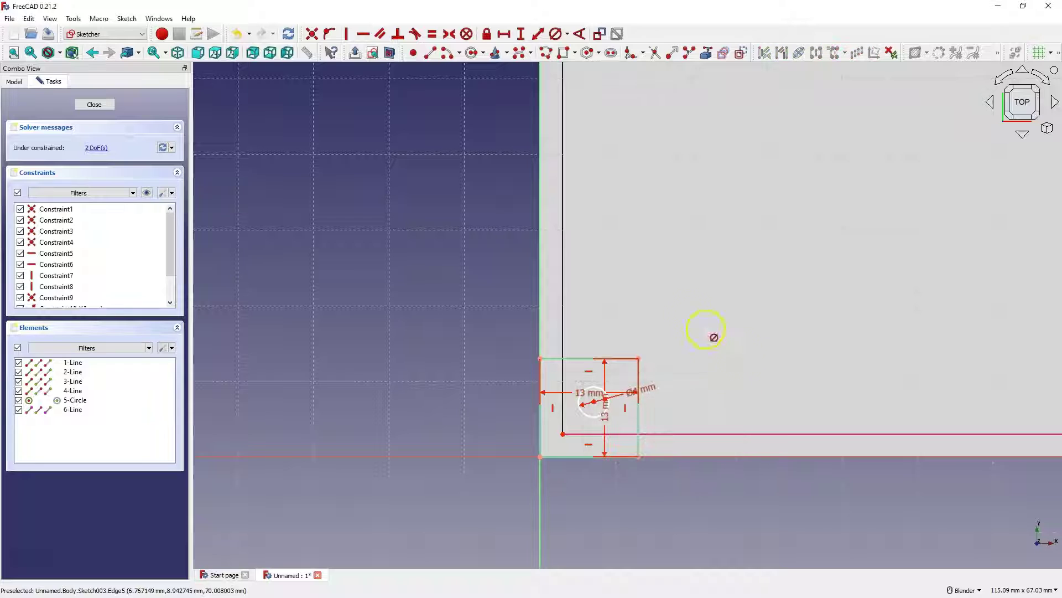
Make the circle's center symmetric between the inner wall corner and the square's opposite corner, and close the sketch.
left_click(562, 434)
left_click(638, 359)
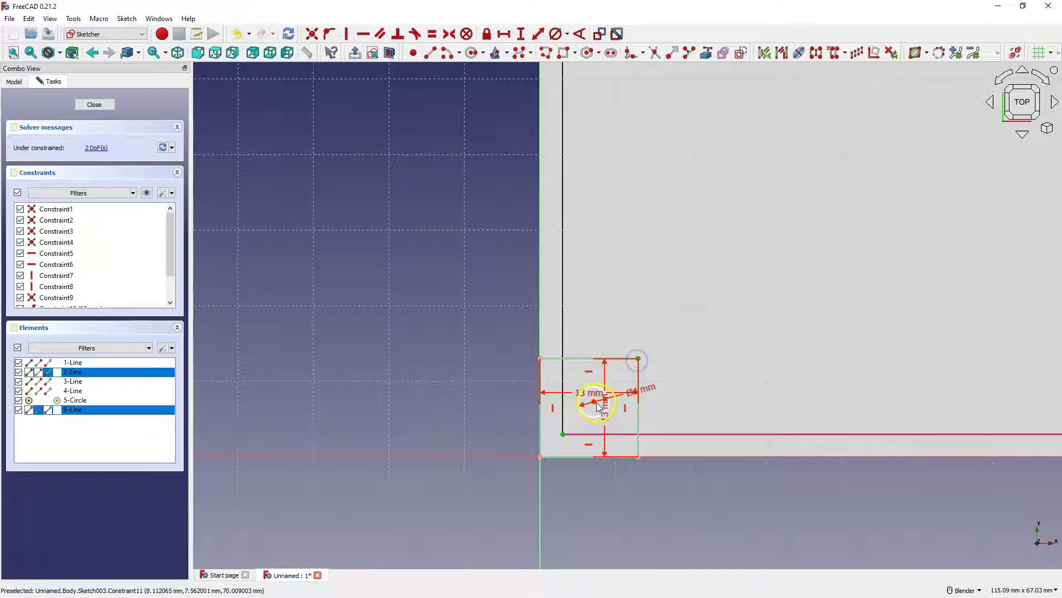
left_click(596, 404)
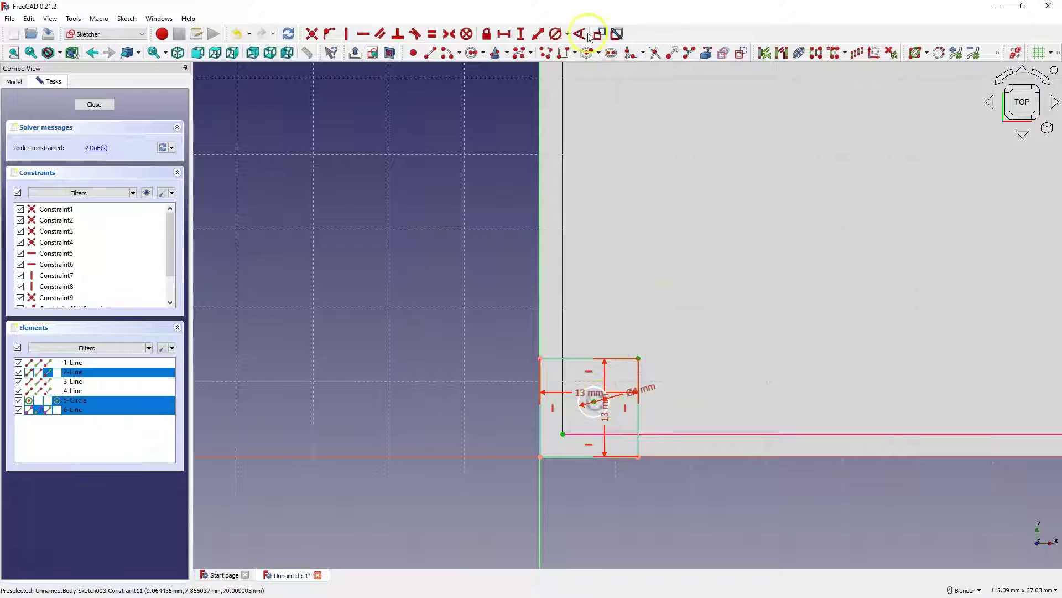
left_click(450, 34)
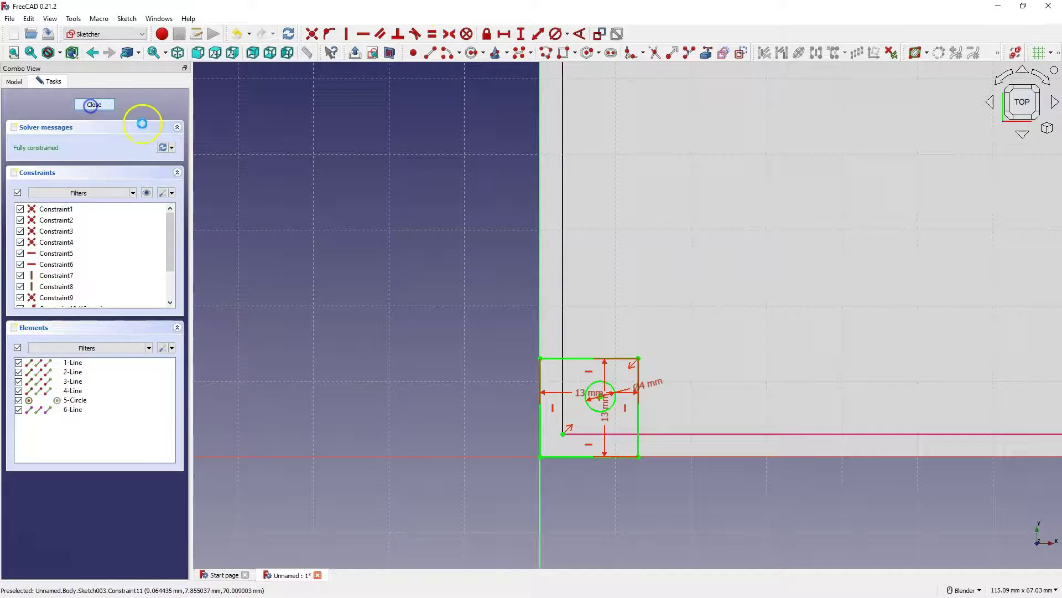
left_click(91, 105)
Pad the 13 mm square sketch 5 mm in the reversed direction, down into the box corner.
left_click(654, 55)
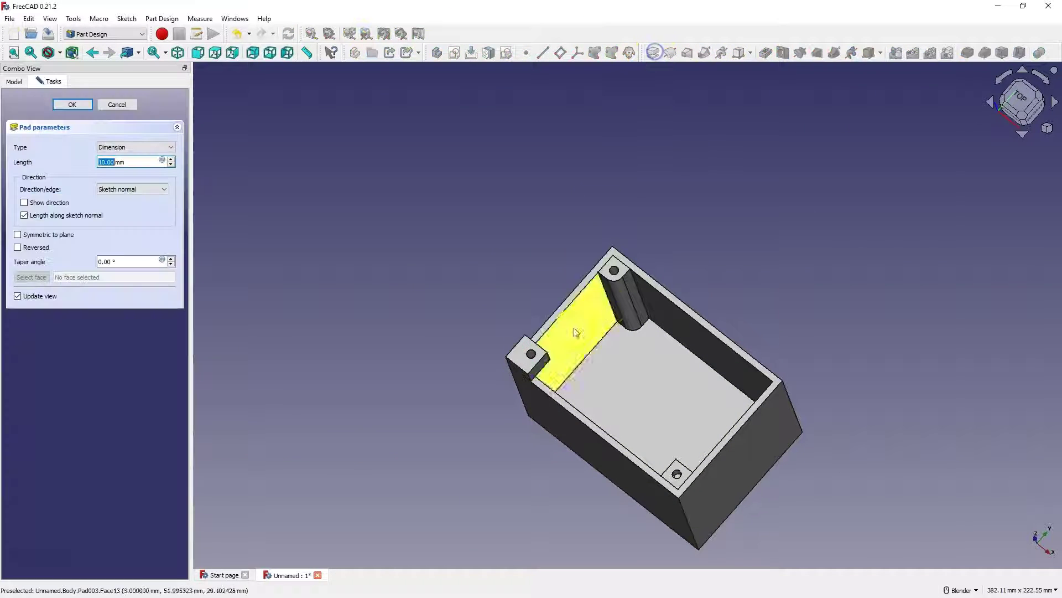
left_click(216, 232)
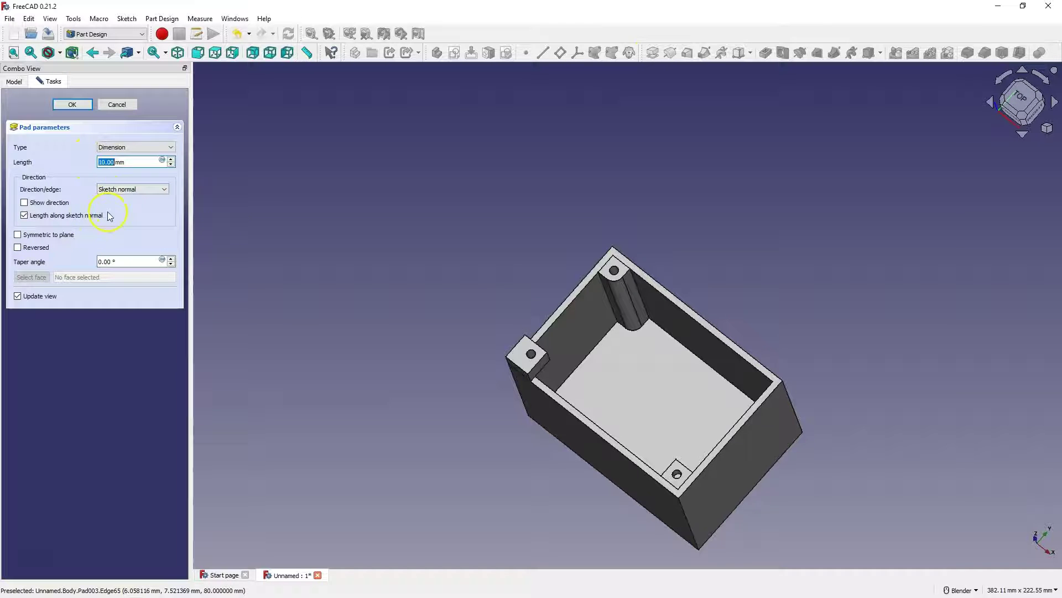
middle_click_drag(597, 391, 595, 310)
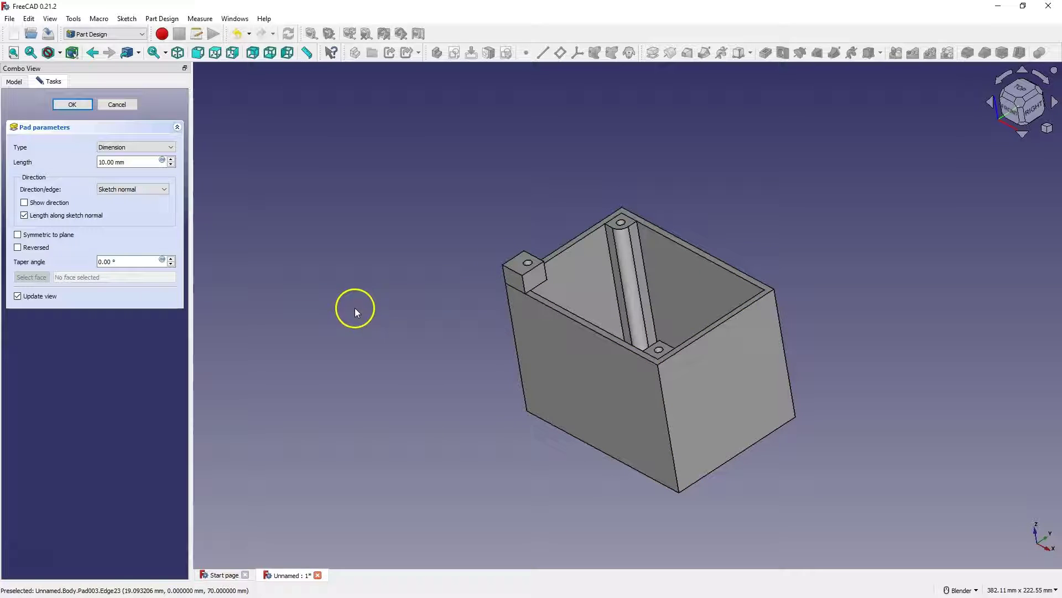
scroll(622, 230, "down", 2)
scroll(628, 273, "up", 5)
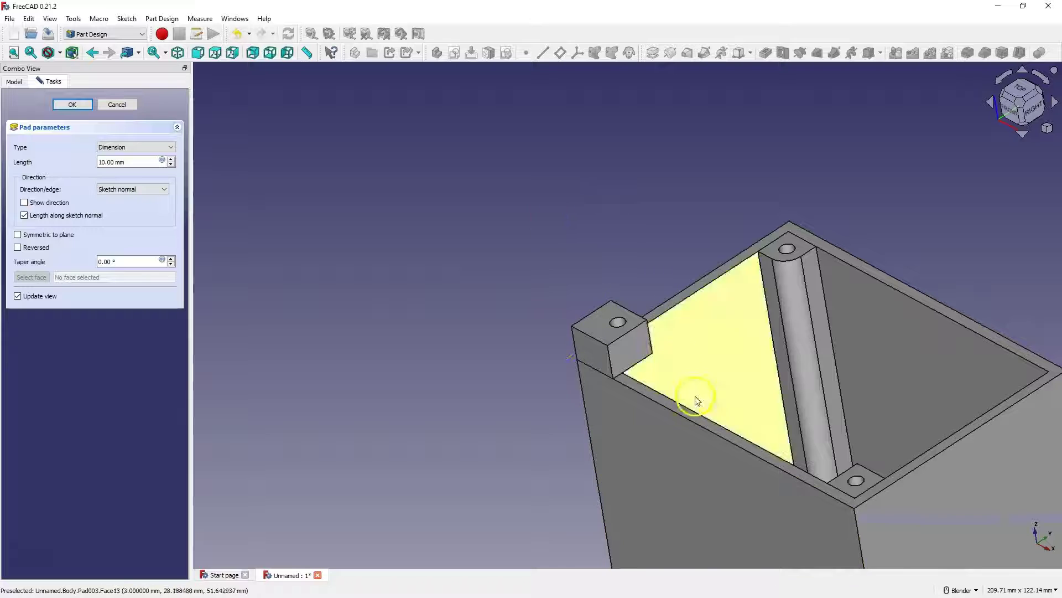
left_click(16, 247)
left_click(120, 161)
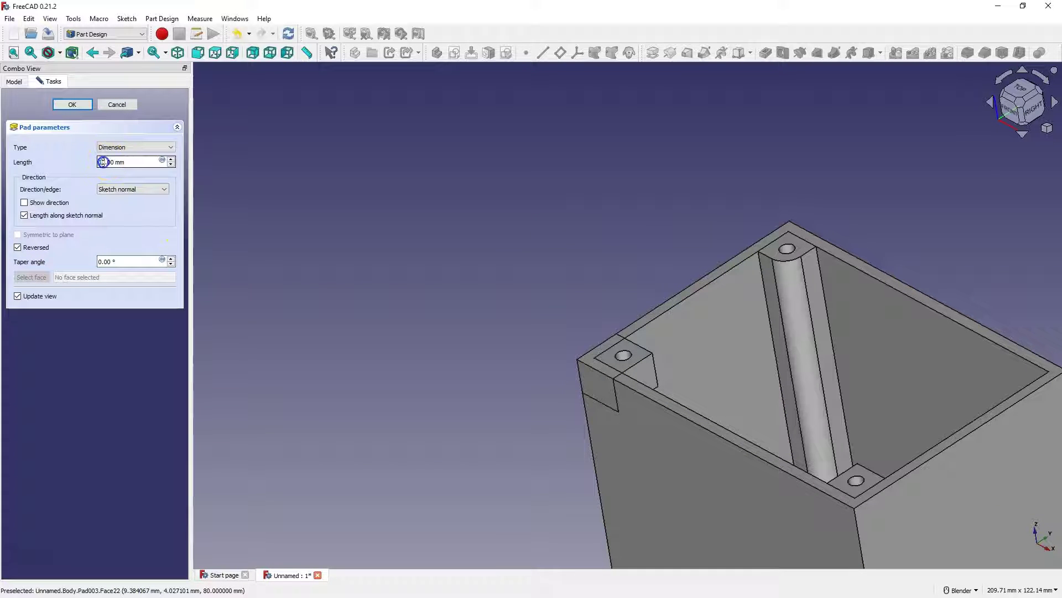
key("Delete")
left_click(73, 105)
Examine the seam lines where the new corner block meets the box's rim and walls.
middle_click_drag(672, 215, 599, 268)
scroll(594, 371, "down", 4)
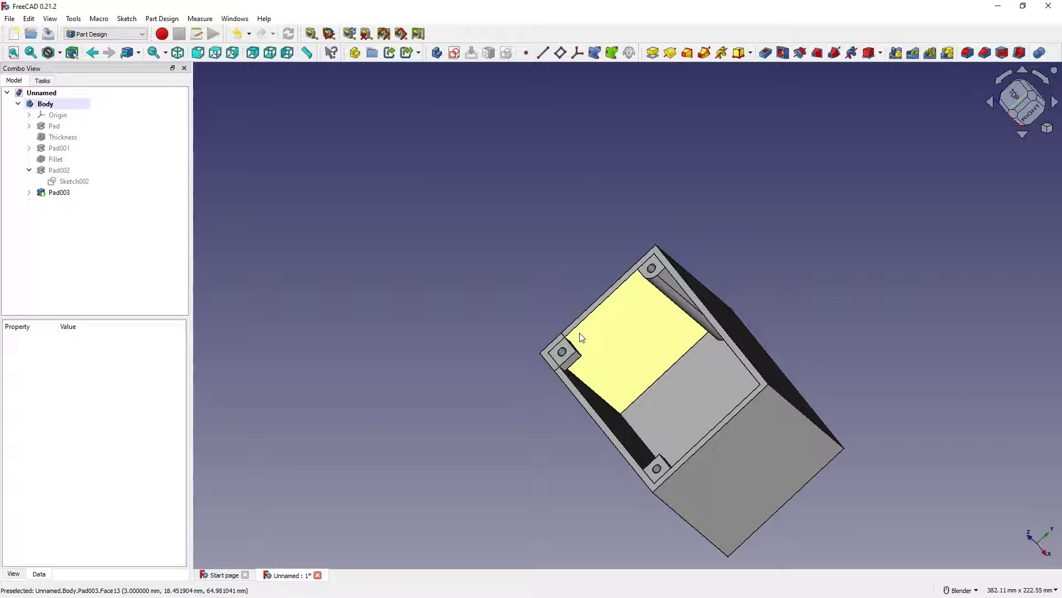
left_click(526, 361)
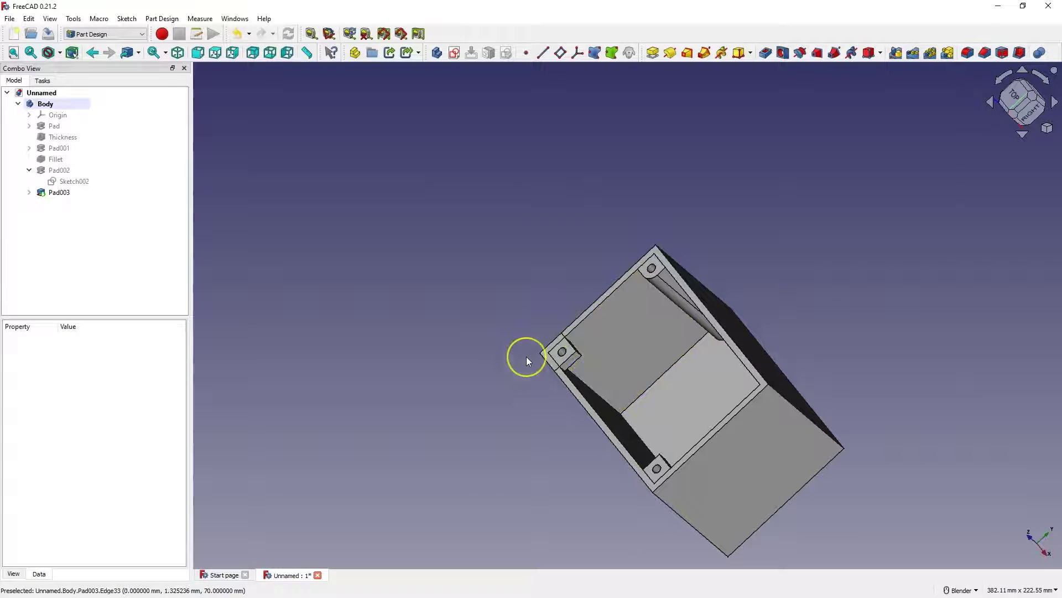
left_click(621, 414)
left_click(386, 284)
left_click(640, 379)
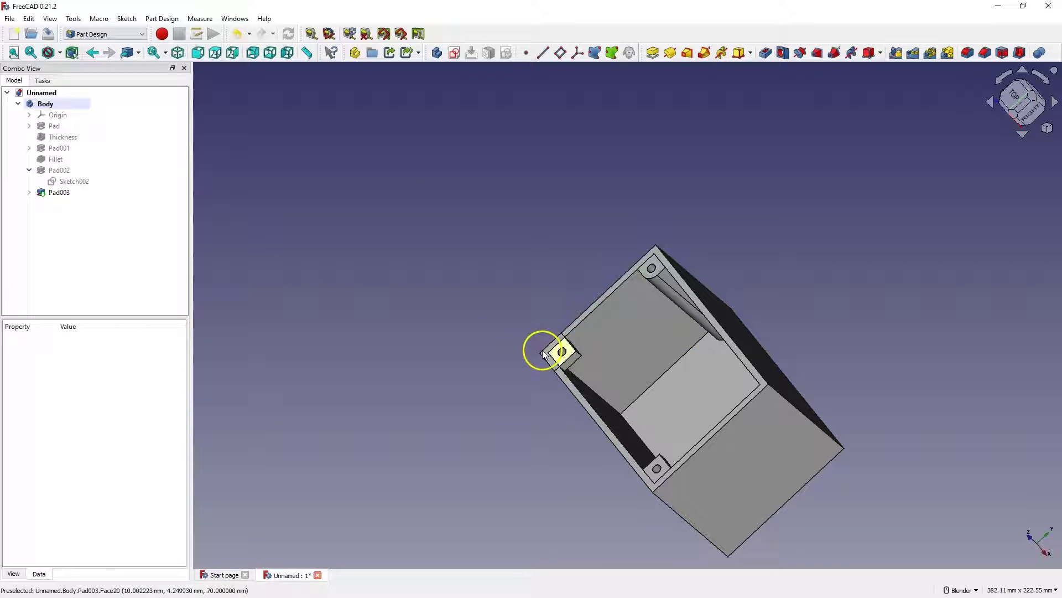
middle_click_drag(575, 352, 597, 340)
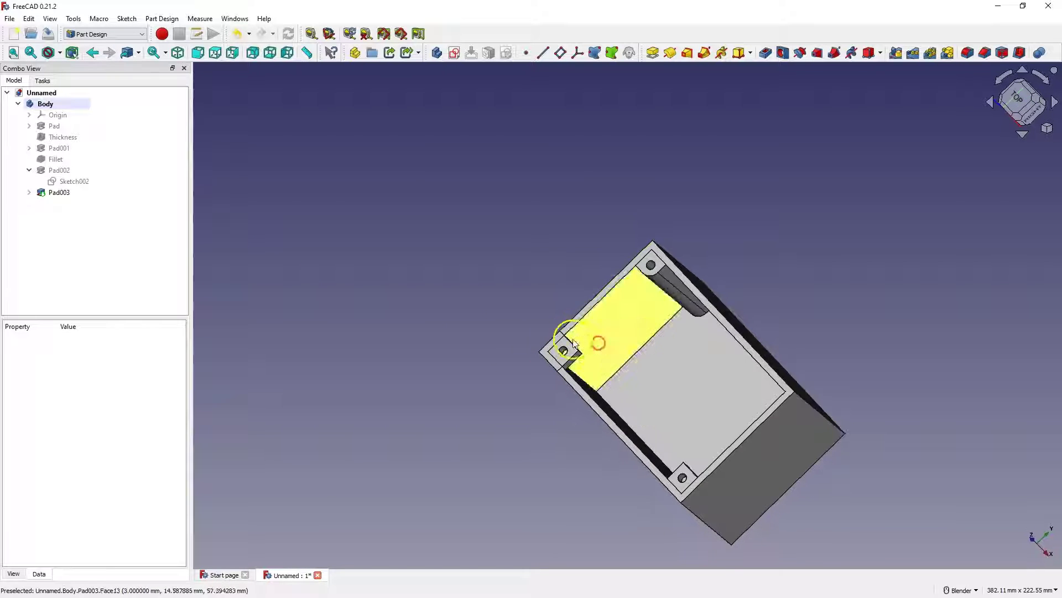
scroll(555, 341, "up", 5)
Set the Refine property of the newest pad to true.
left_click(73, 196)
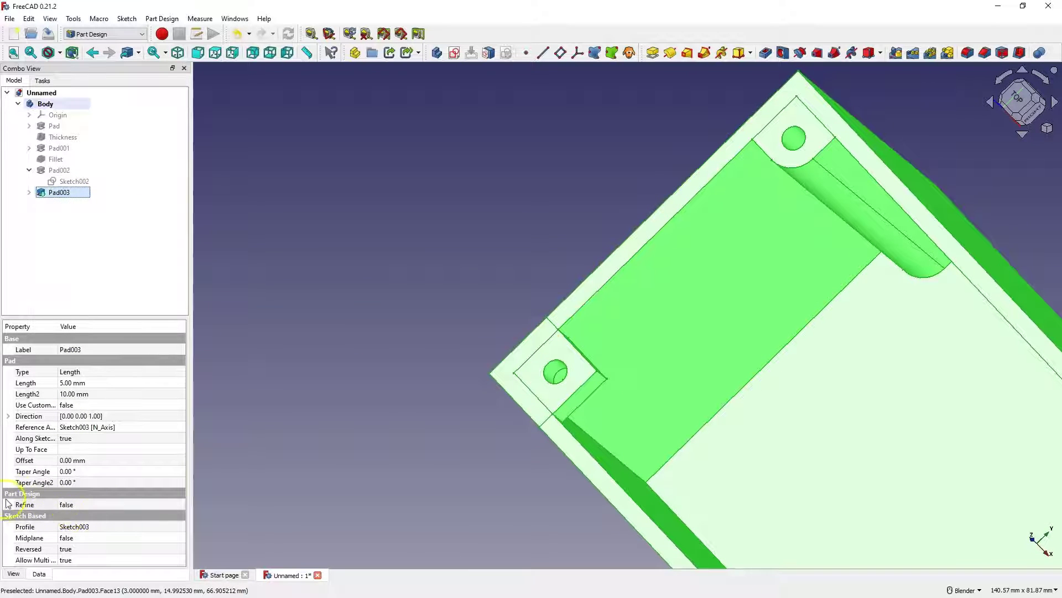
left_click(80, 505)
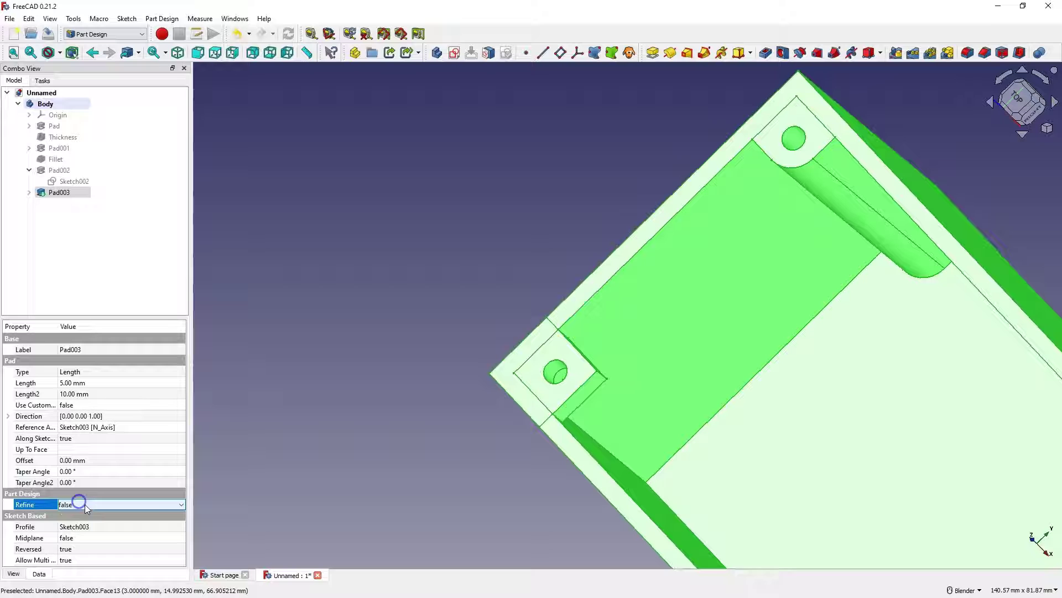
left_click(80, 506)
left_click(82, 523)
left_click(418, 301)
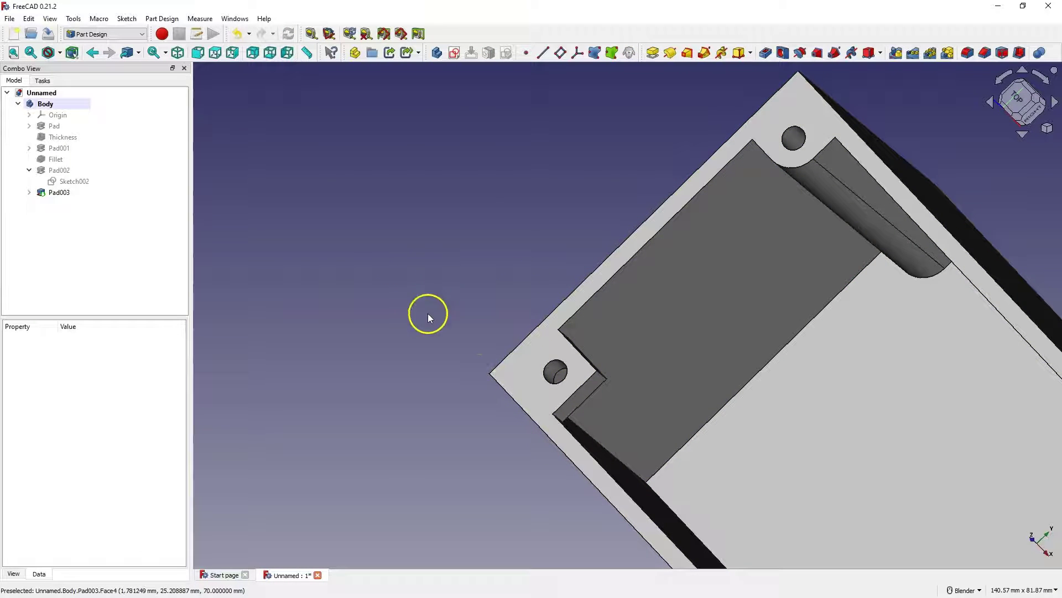
Create a datum plane on the box's top rim face, offset -3 mm in the z-direction.
scroll(503, 315, "down", 5)
middle_click_drag(531, 337, 547, 254)
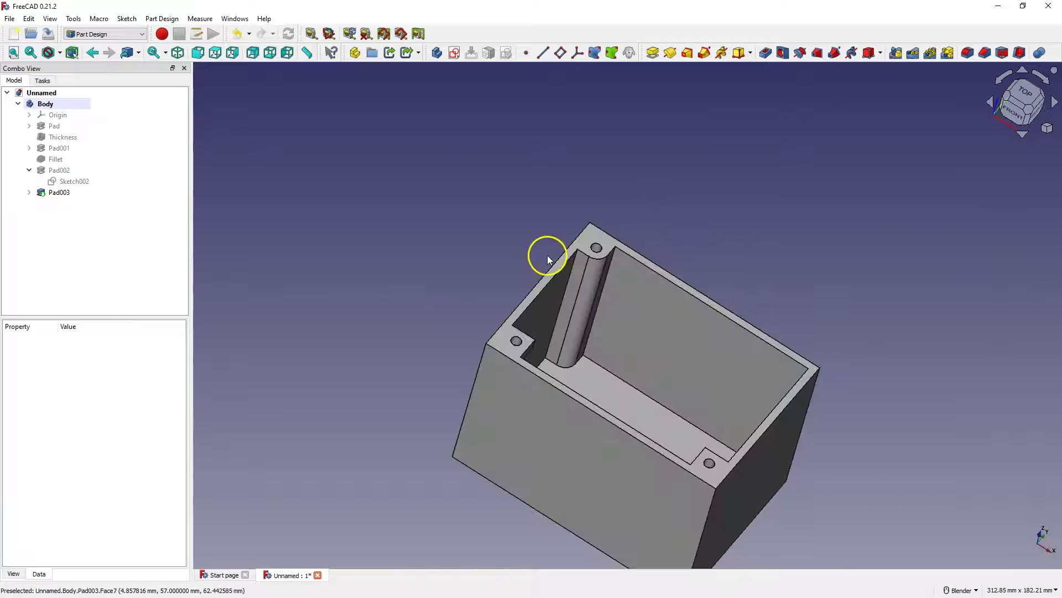
left_click(595, 231)
left_click(560, 54)
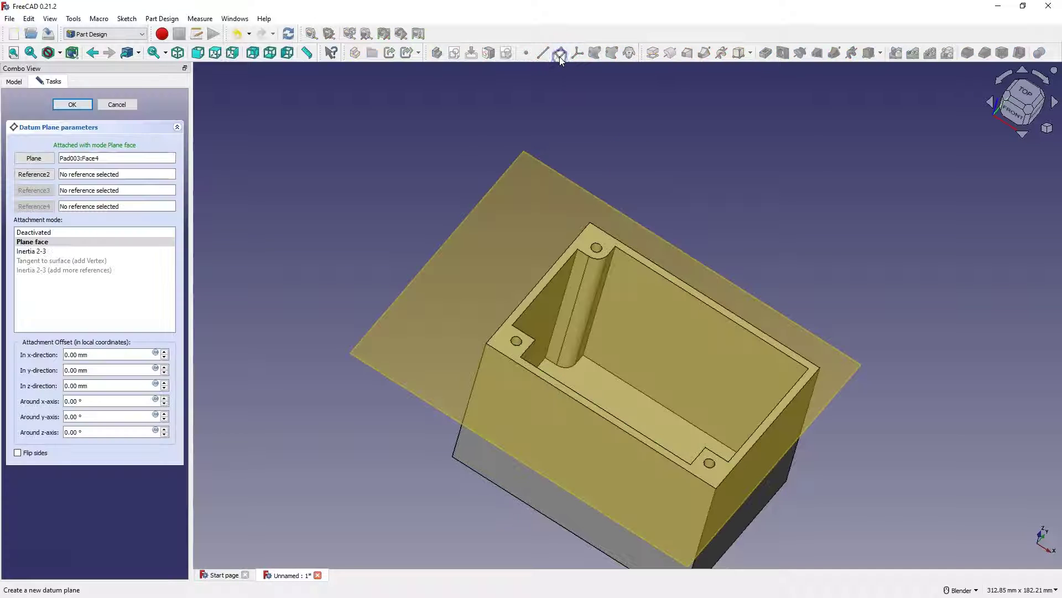
scroll(80, 385, "down", 3)
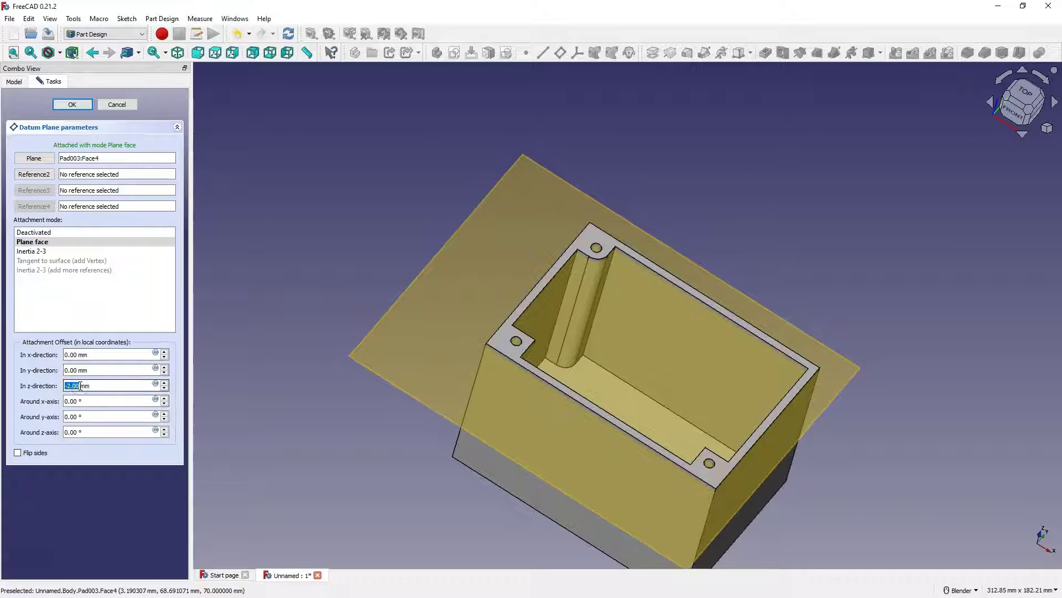
scroll(80, 385, "down", 1)
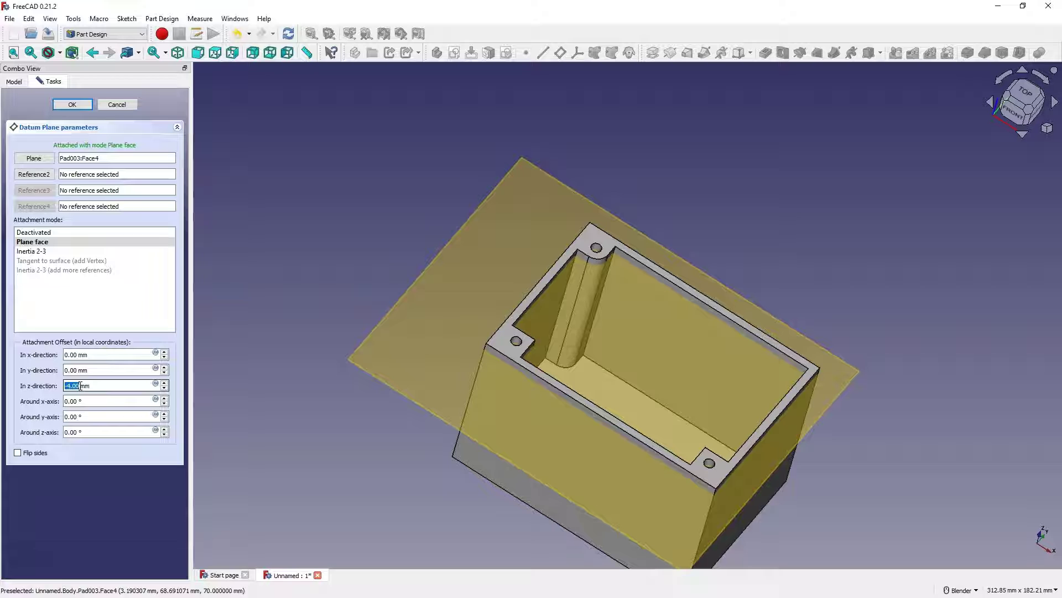
scroll(80, 386, "up", 1)
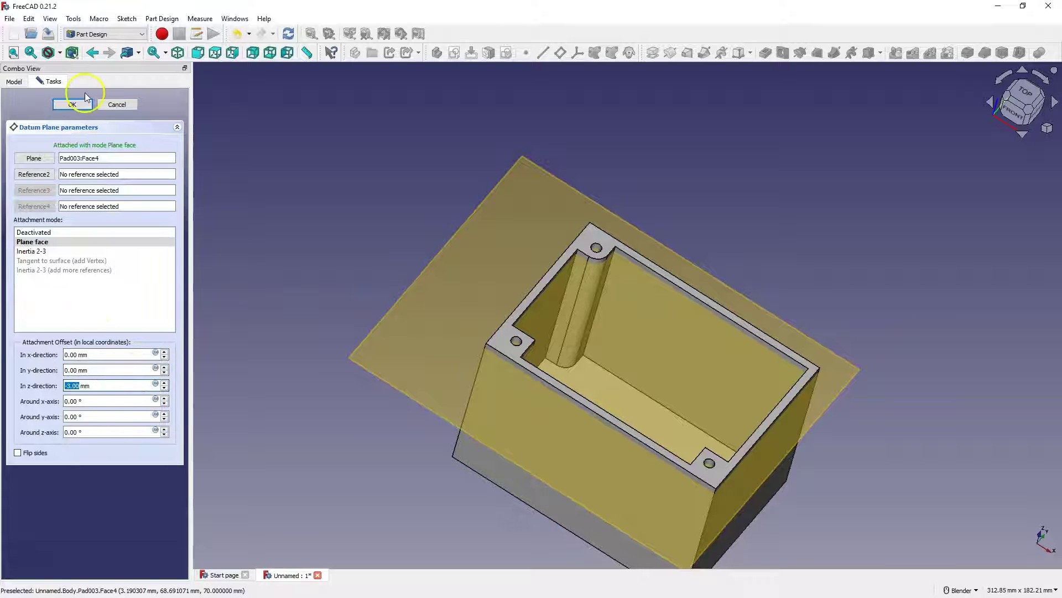
left_click(76, 104)
Start a sketch on the offset datum plane and link the box's outer rear edge as external geometry.
left_click(505, 233)
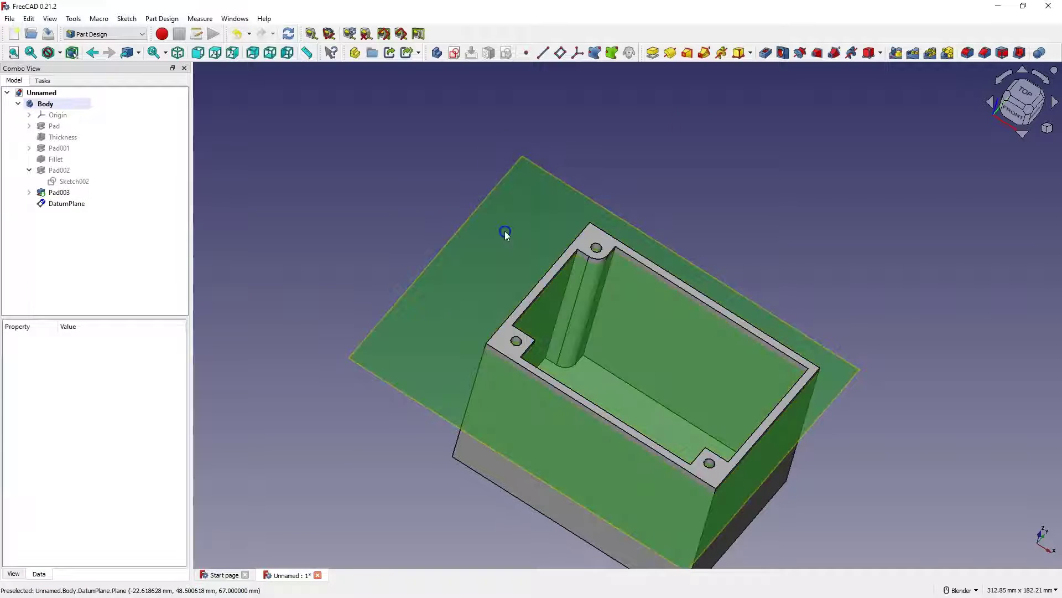
left_click(454, 52)
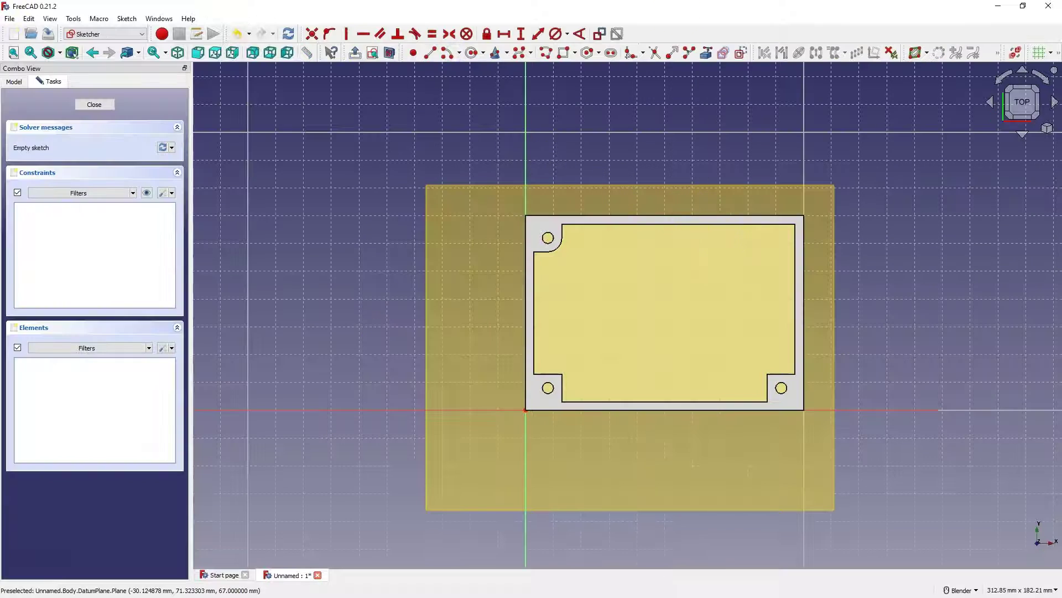
left_click(706, 52)
left_click(676, 215)
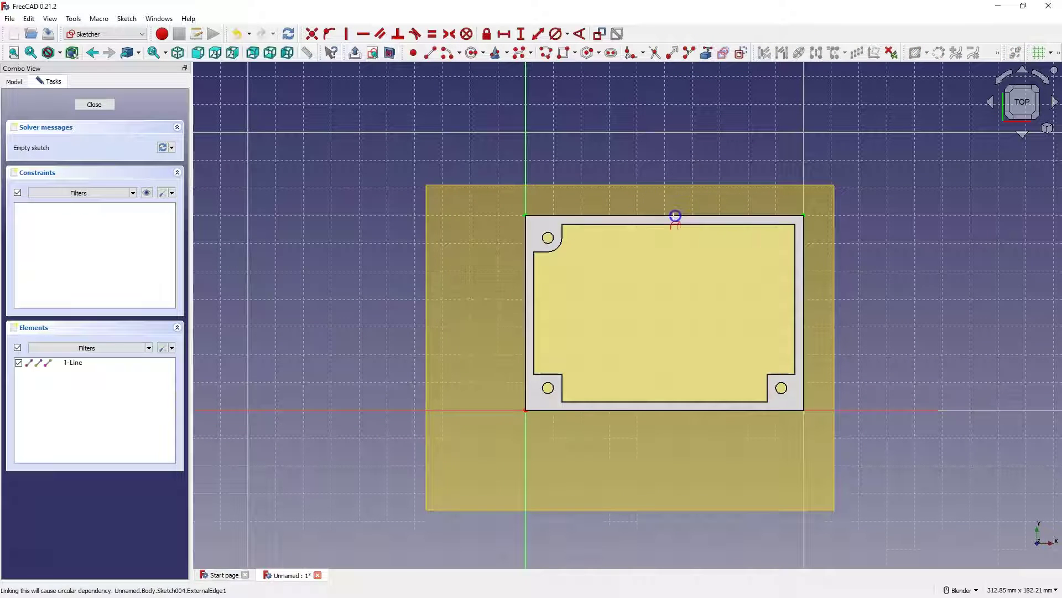
Section the view at the sketch plane and draw a rectangle about 20 by 7 mm from the linked outer edge across the rear wall.
left_click(126, 18)
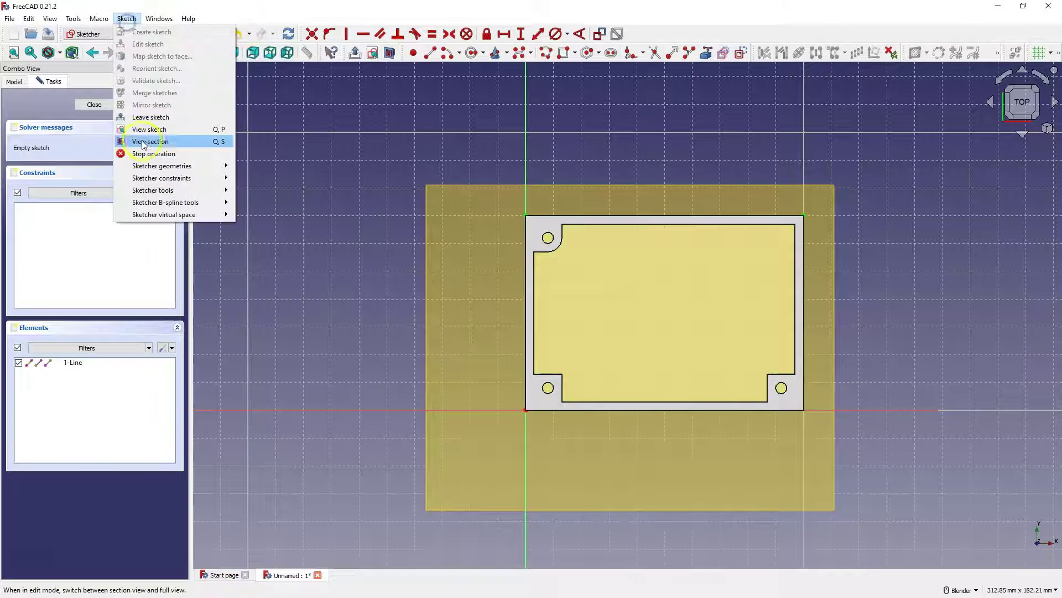
left_click(144, 142)
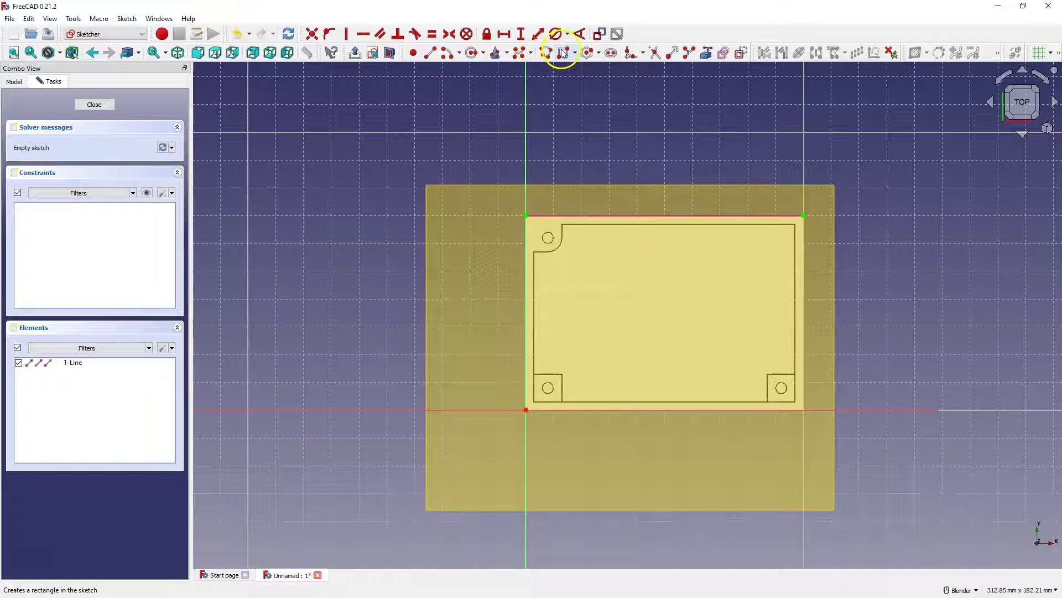
left_click(563, 52)
left_click(636, 216)
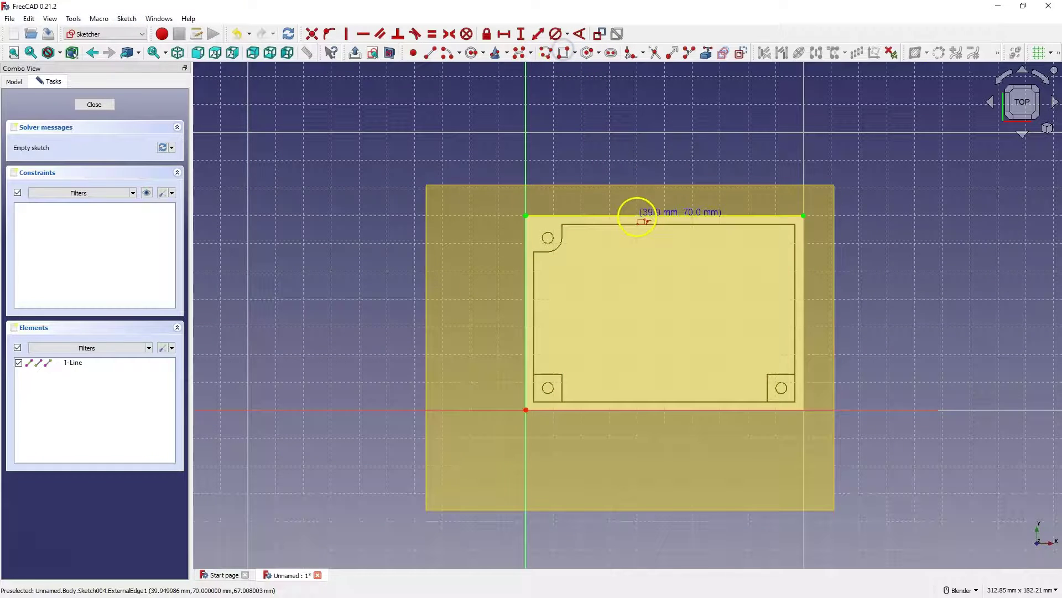
left_click(692, 236)
scroll(703, 238, "up", 3)
key("Escape")
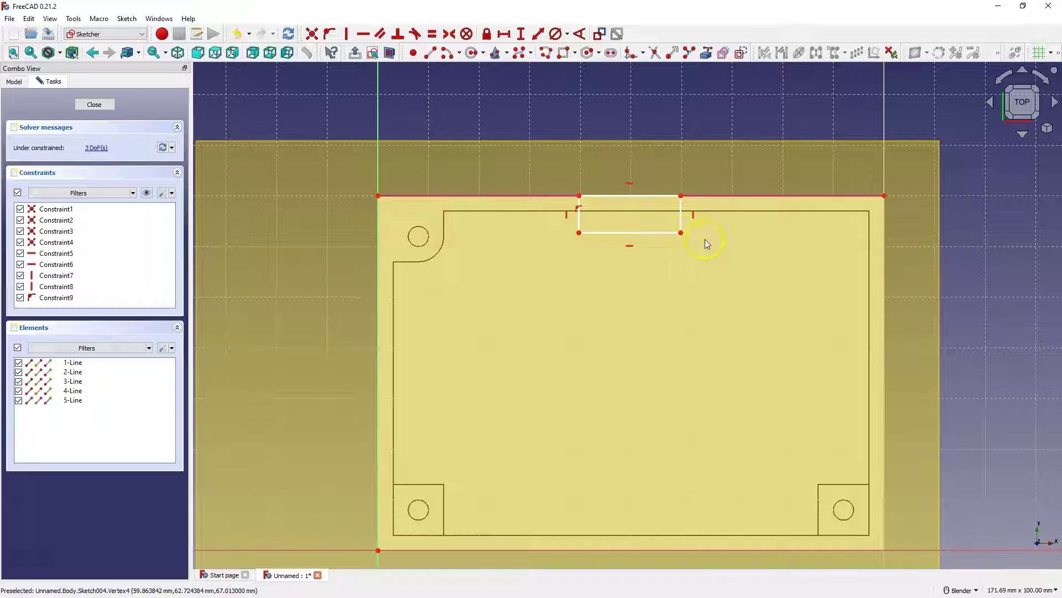
Hide the datum plane and link the rear wall's inner edge as external geometry.
left_click(682, 233)
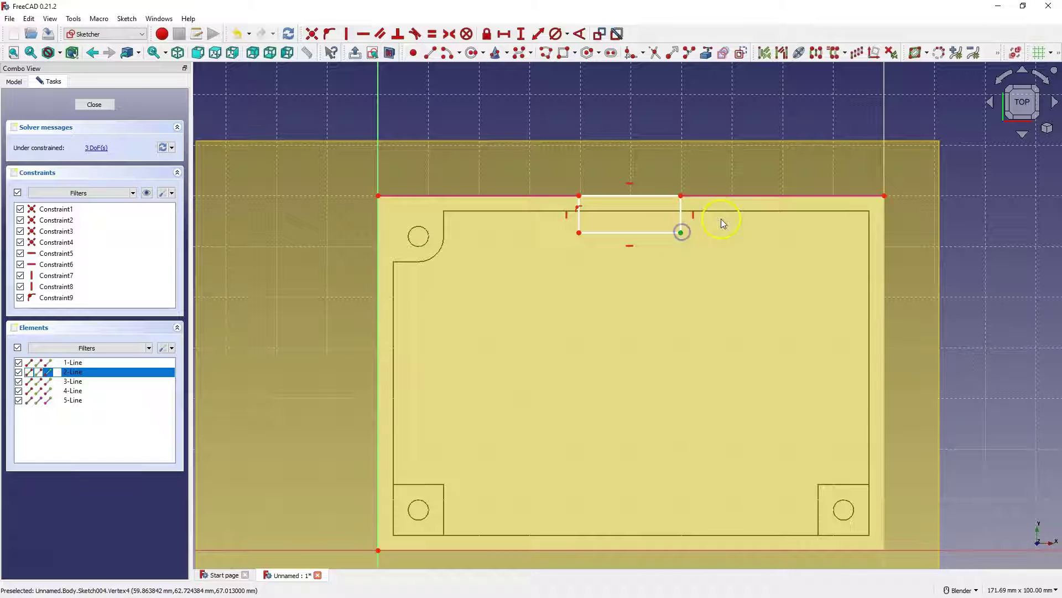
left_click(707, 55)
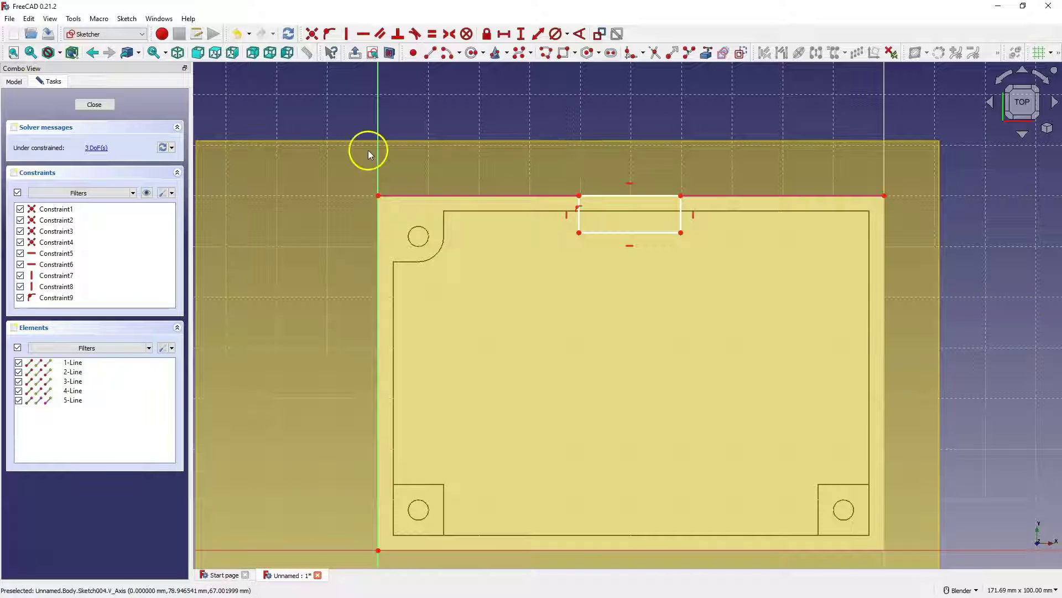
left_click(13, 82)
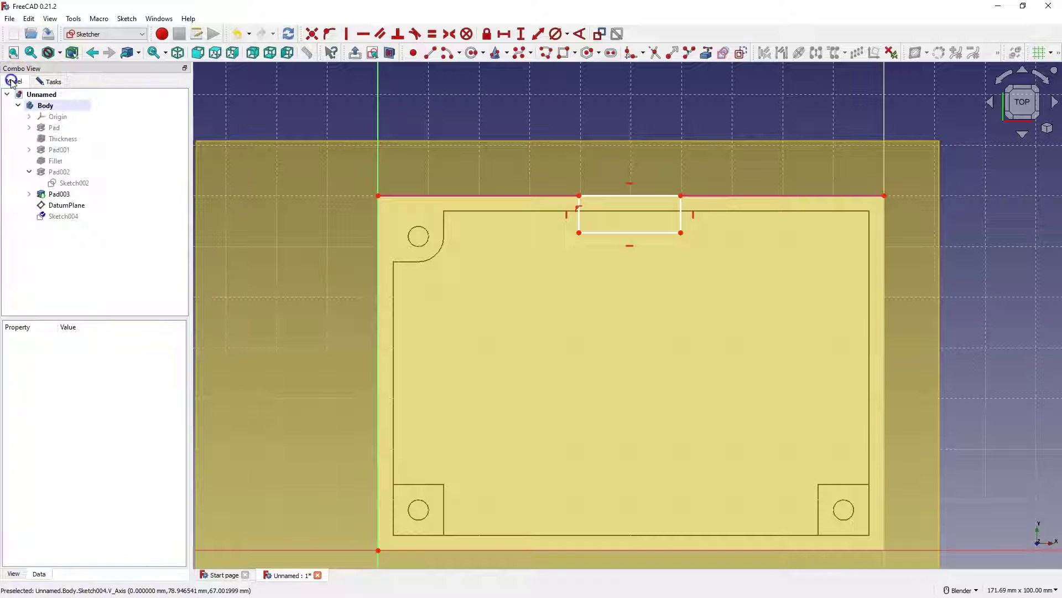
left_click(68, 206)
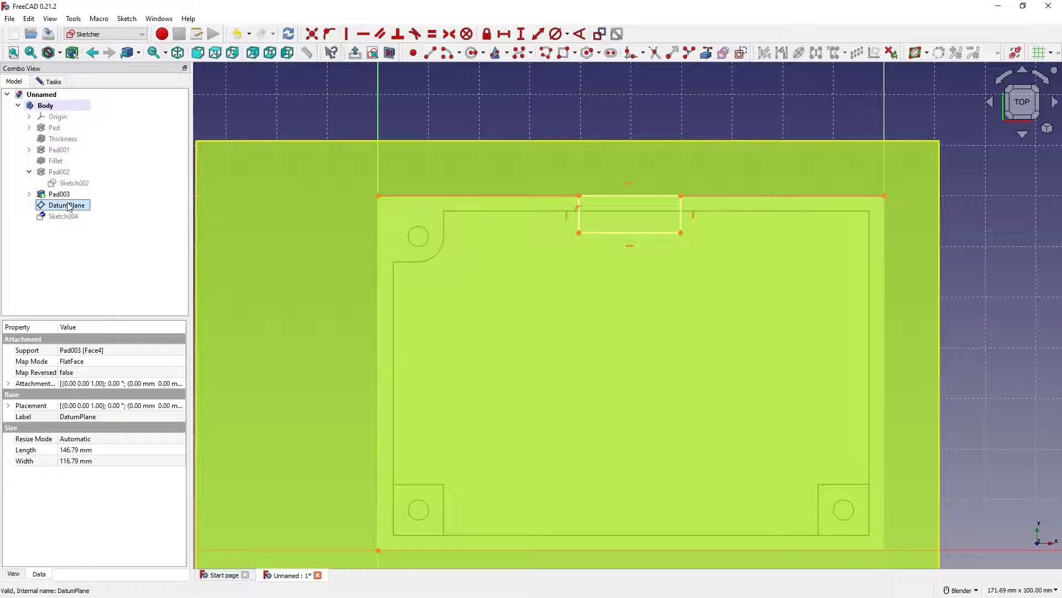
key("space")
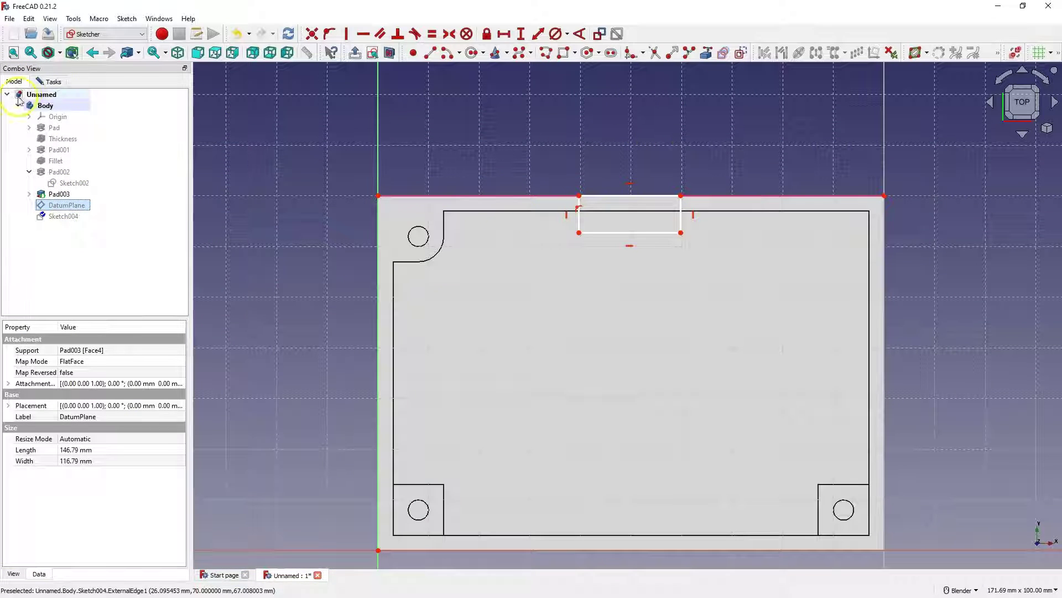
left_click(62, 83)
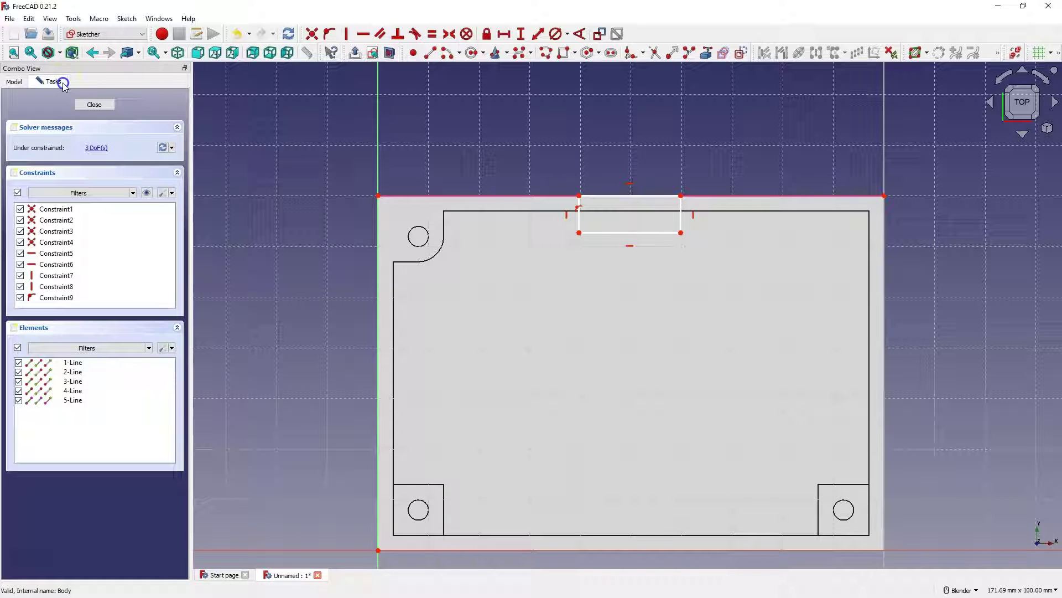
left_click(706, 54)
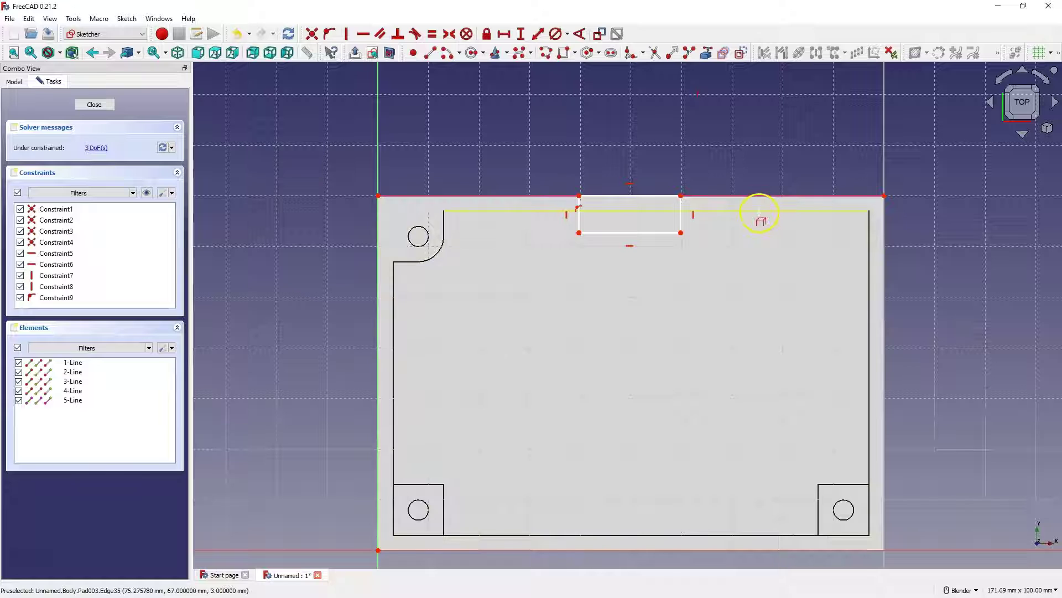
left_click(760, 211)
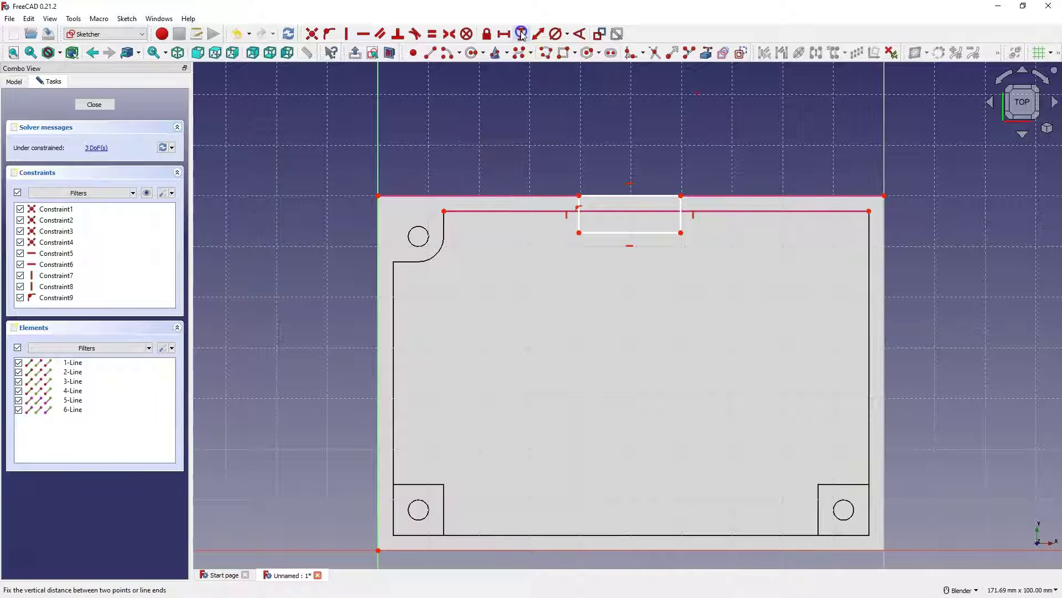
Constrain the rectangle's inner corner to a vertical distance of 1.5 mm from the rear wall's inner edge.
left_click(521, 34)
left_click(680, 232)
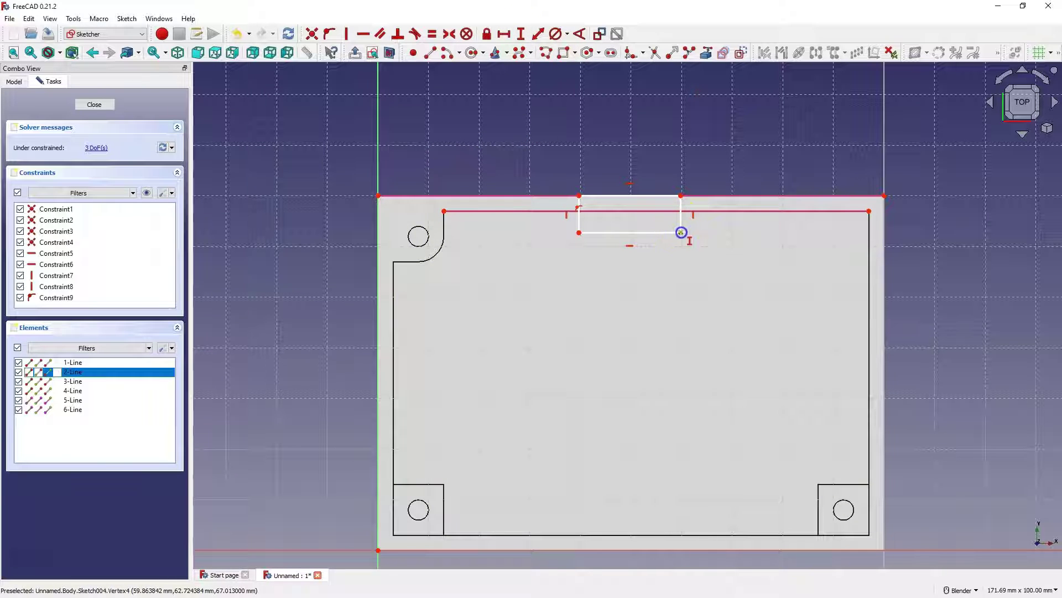
left_click(870, 210)
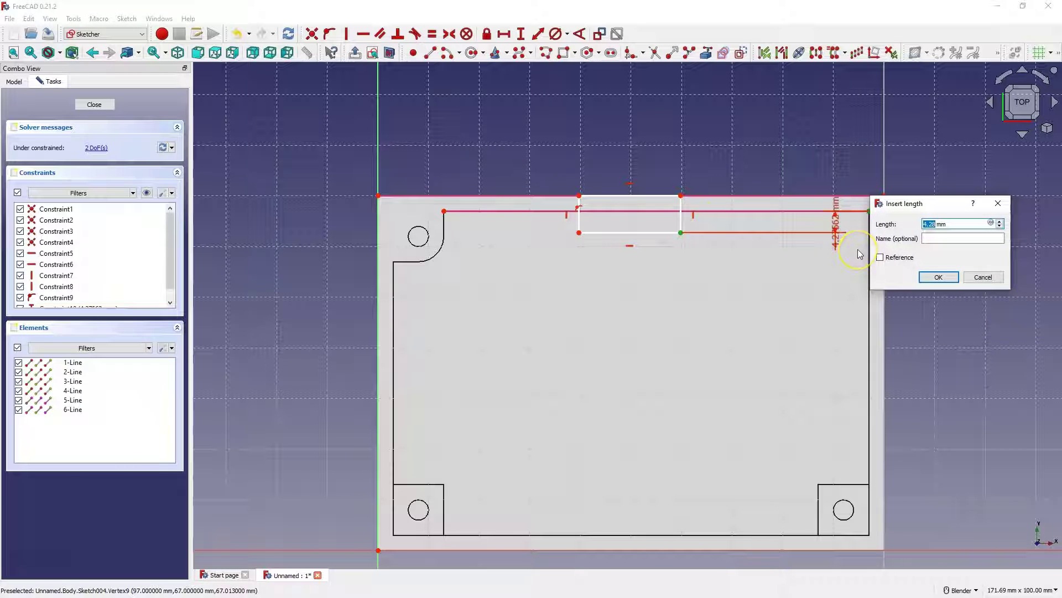
type("1.5mm")
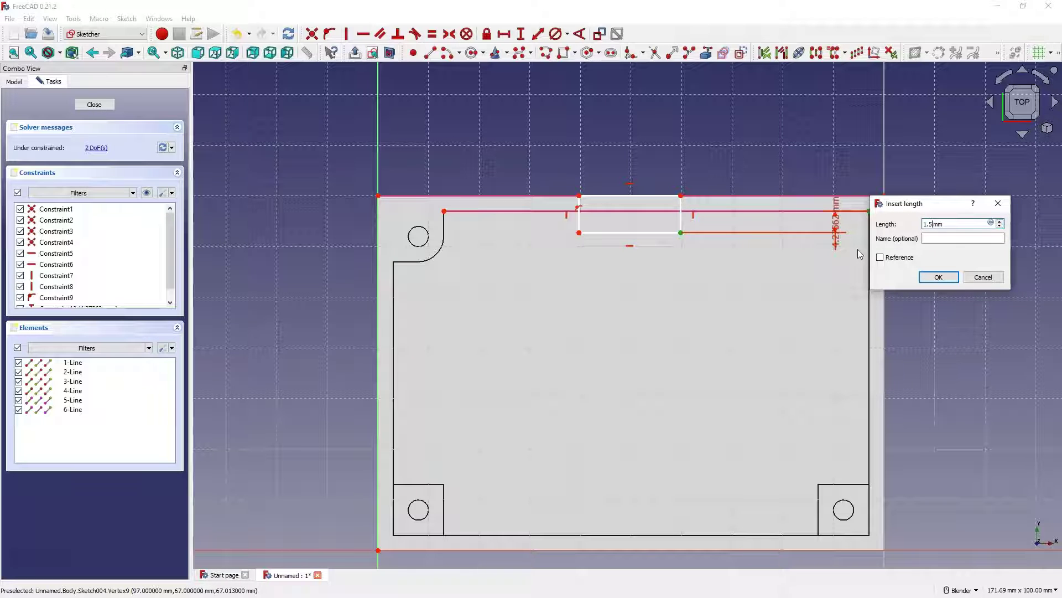
left_click(938, 276)
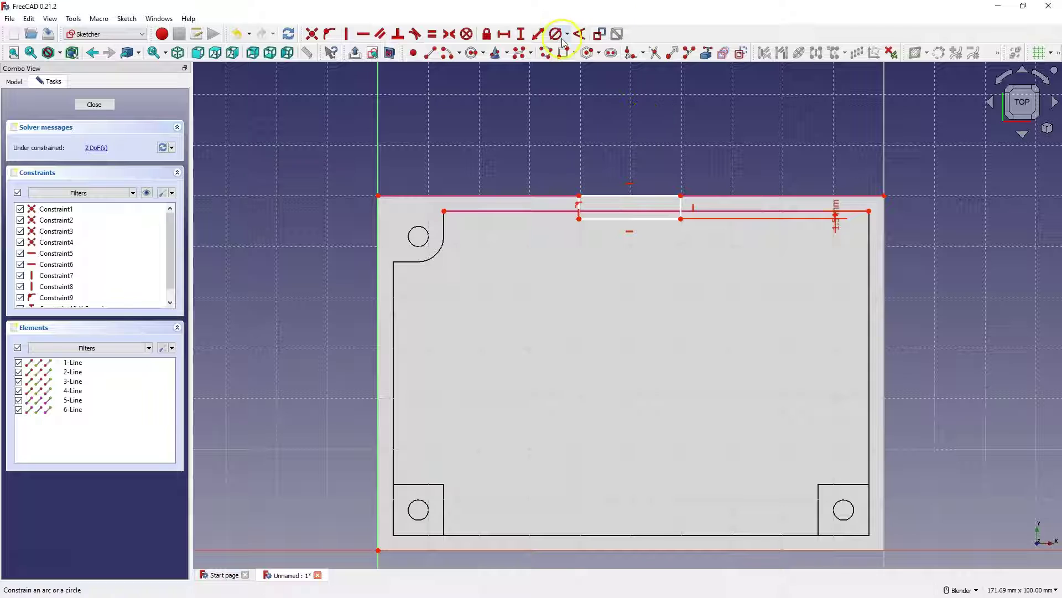
Constrain the rectangle's horizontal length to 20 mm.
left_click(505, 33)
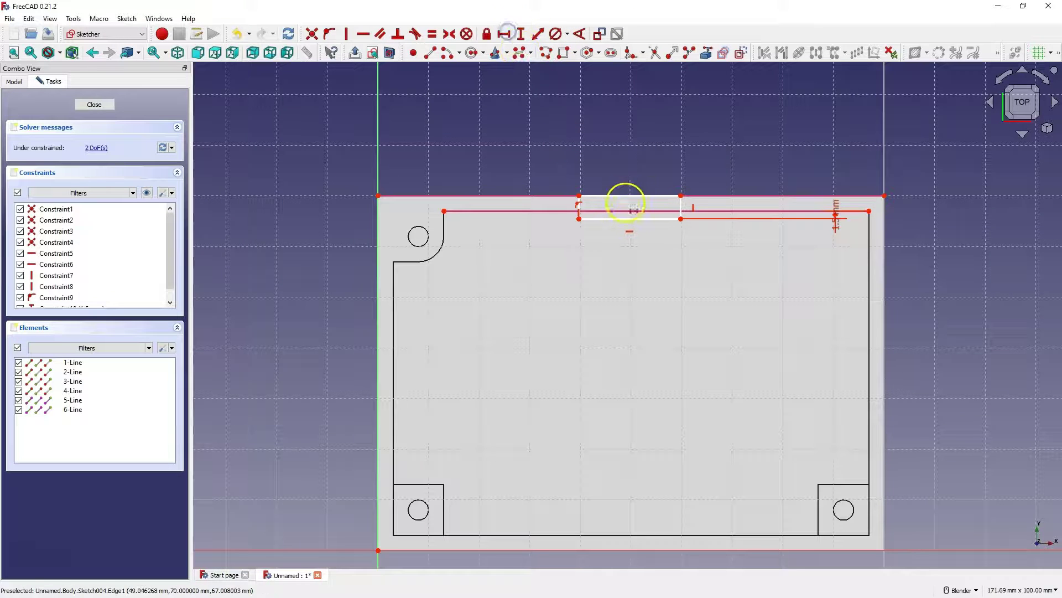
left_click(628, 206)
type("2mm")
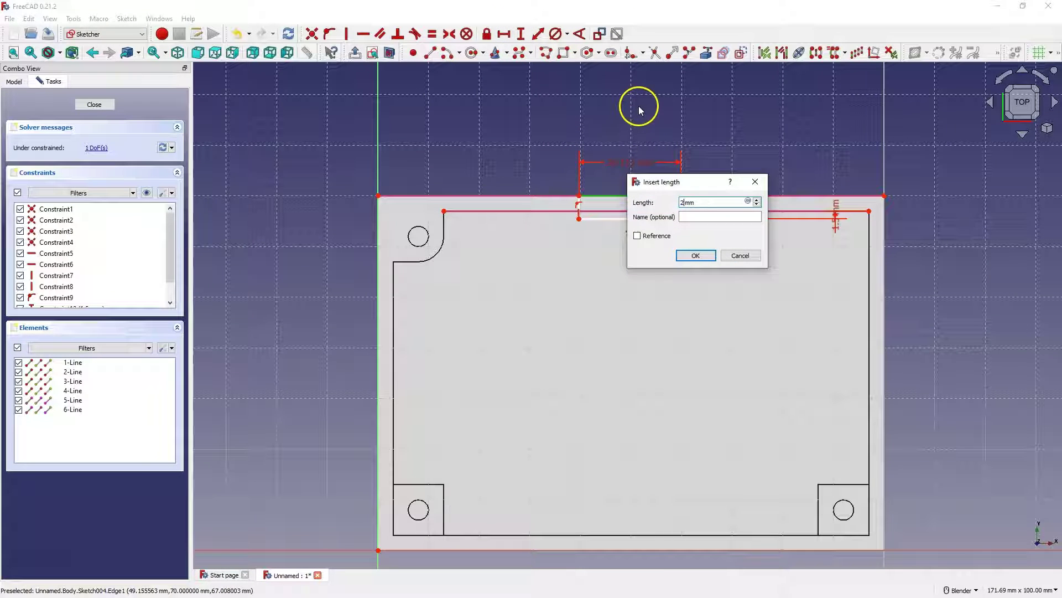
key("Return")
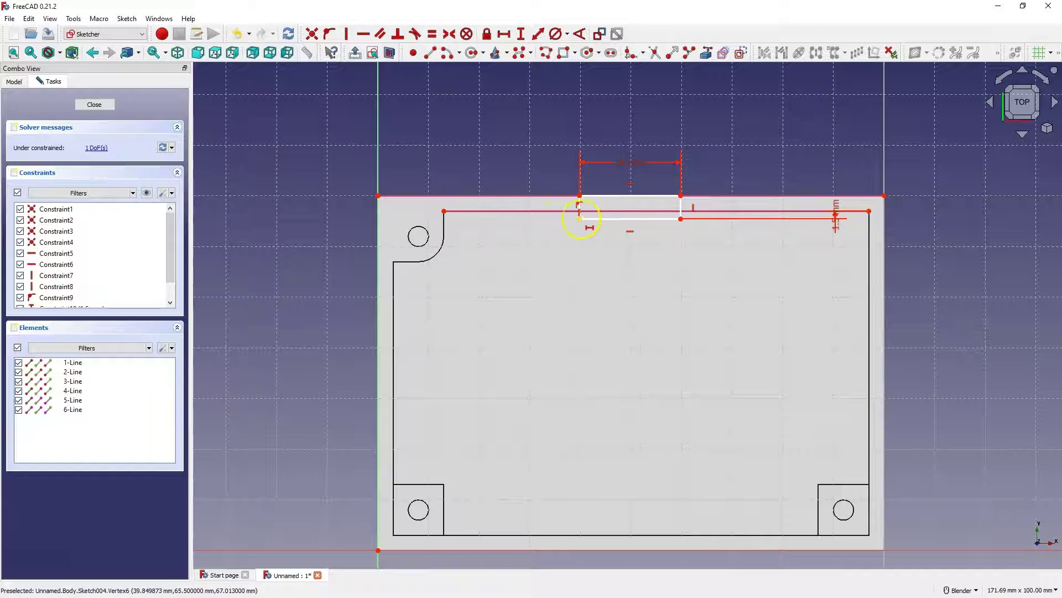
Position the rectangle 25 mm horizontally from the rounded post's end of the linked inner edge and close the sketch.
left_click(579, 218)
left_click(445, 210)
type("l")
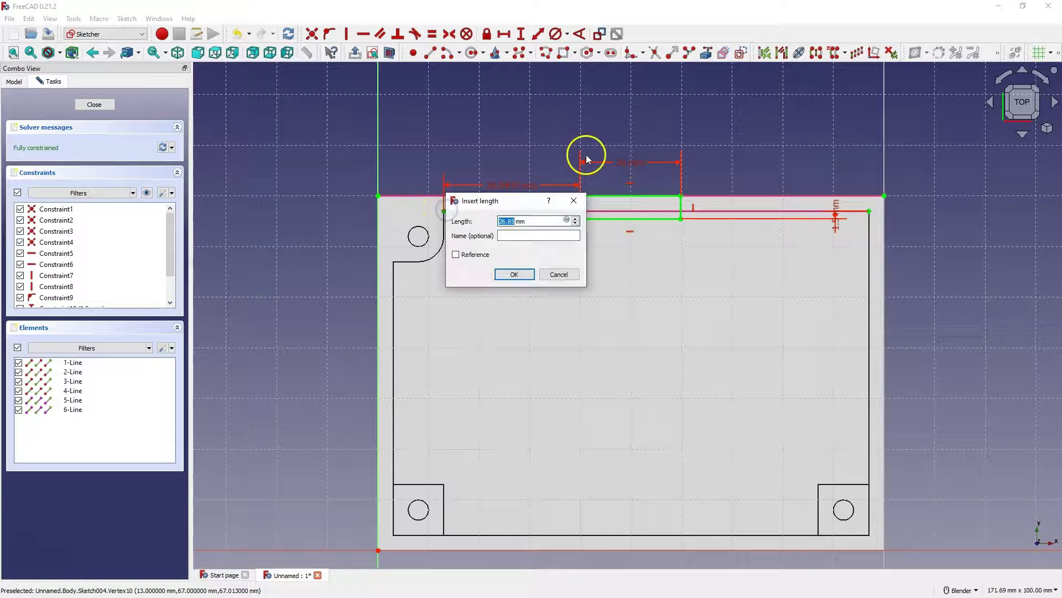
type("25")
key("Return")
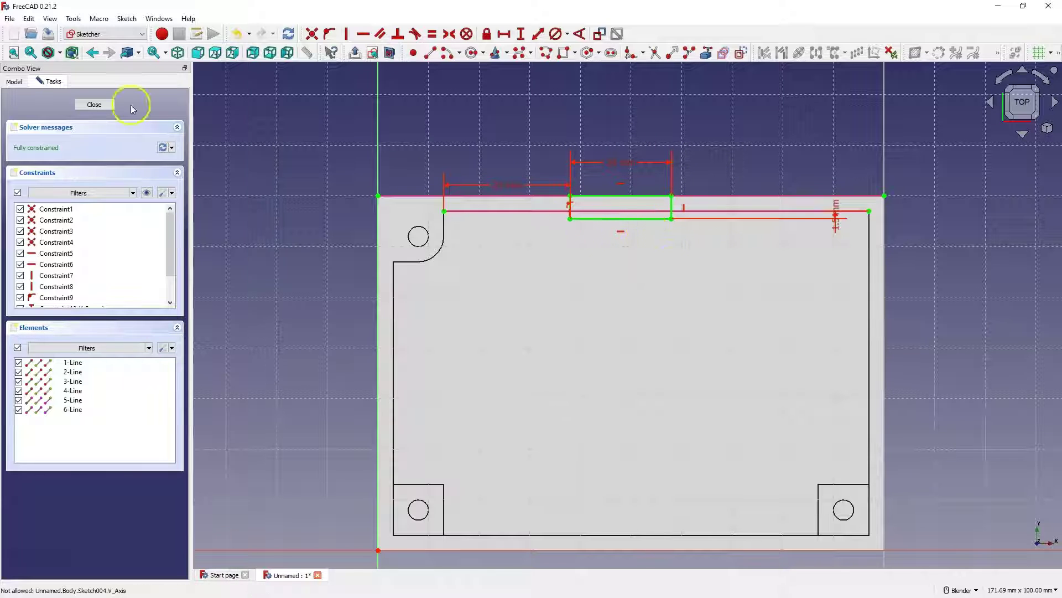
left_click(95, 104)
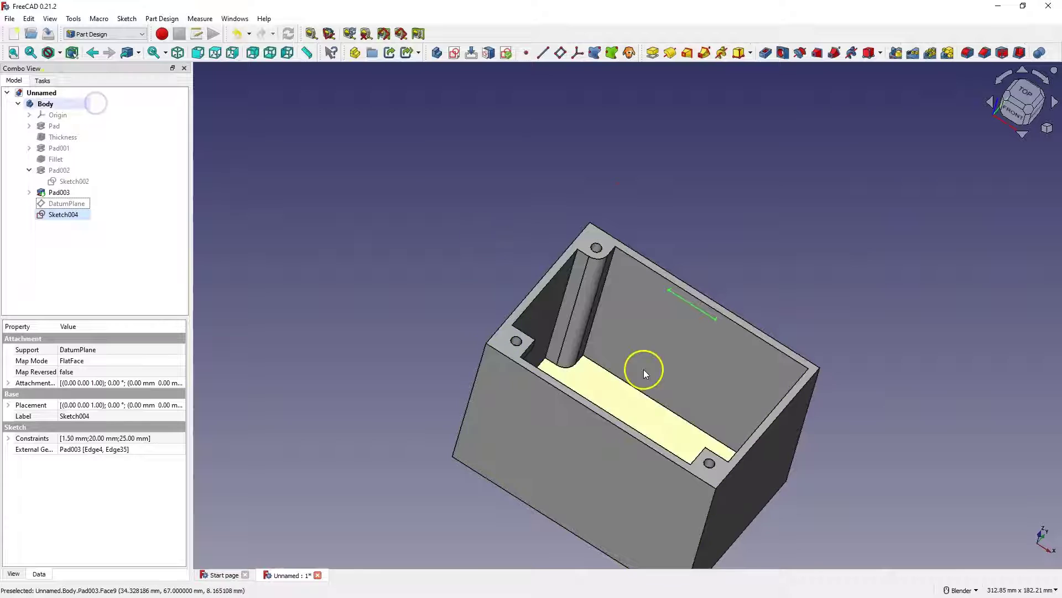
Pad the rectangle sketch 3 mm, symmetric to its plane, to form a small ledge on the inner rear wall.
scroll(686, 314, "up", 3)
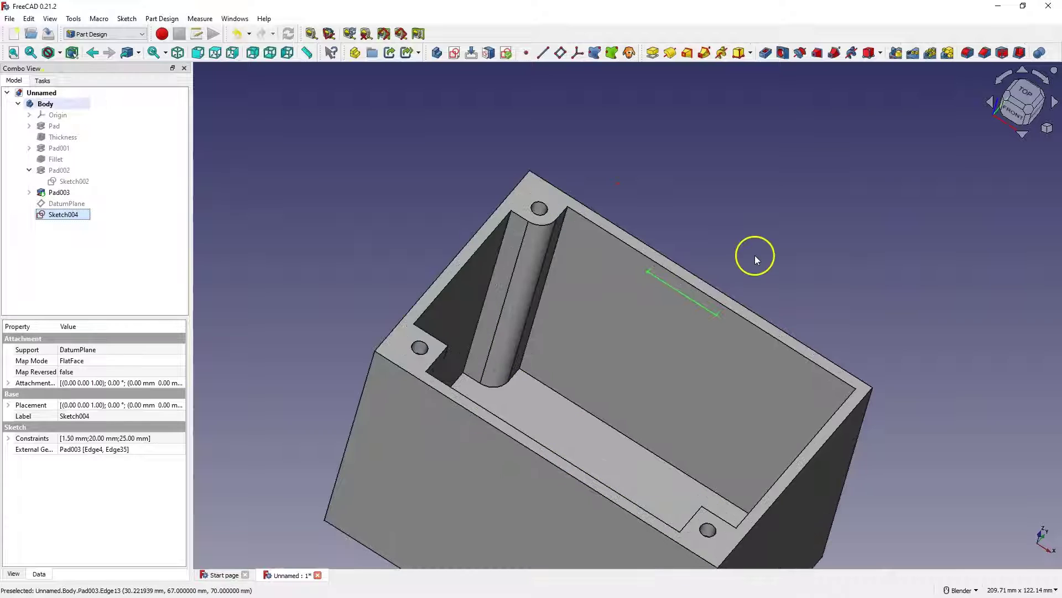
left_click(650, 57)
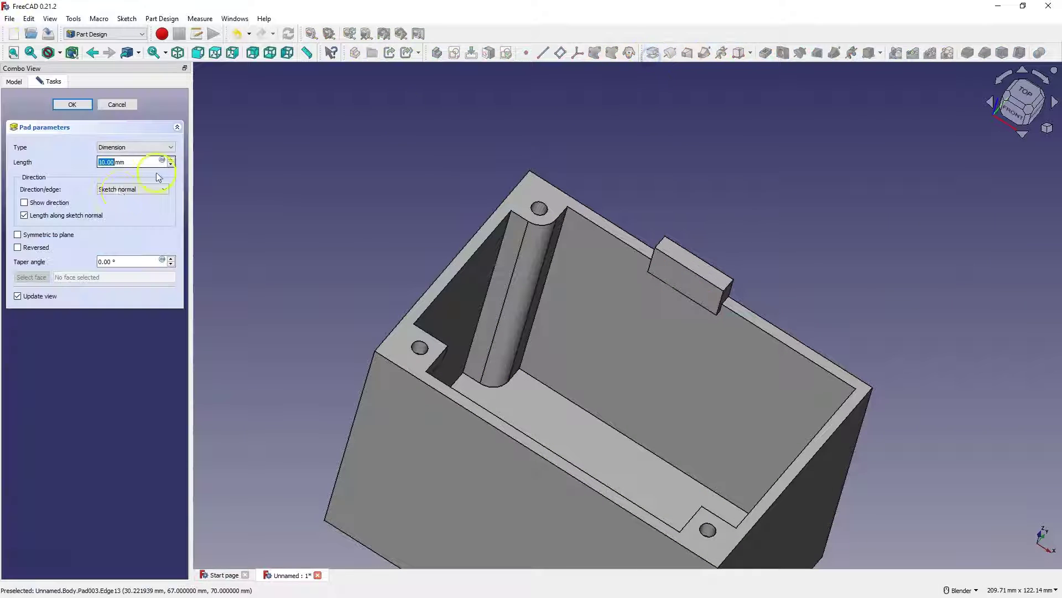
left_click(25, 236)
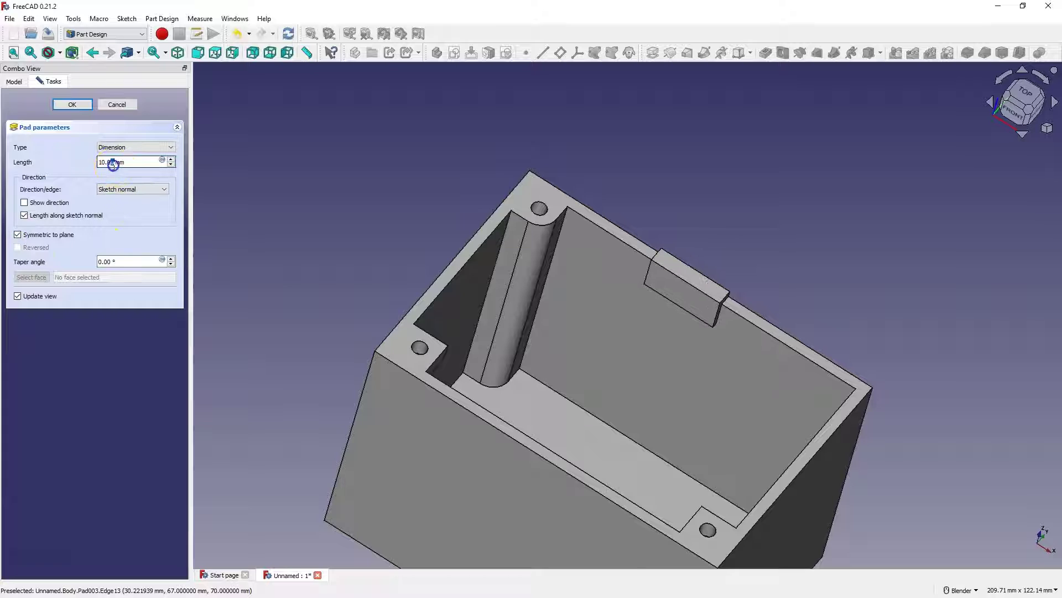
type("2")
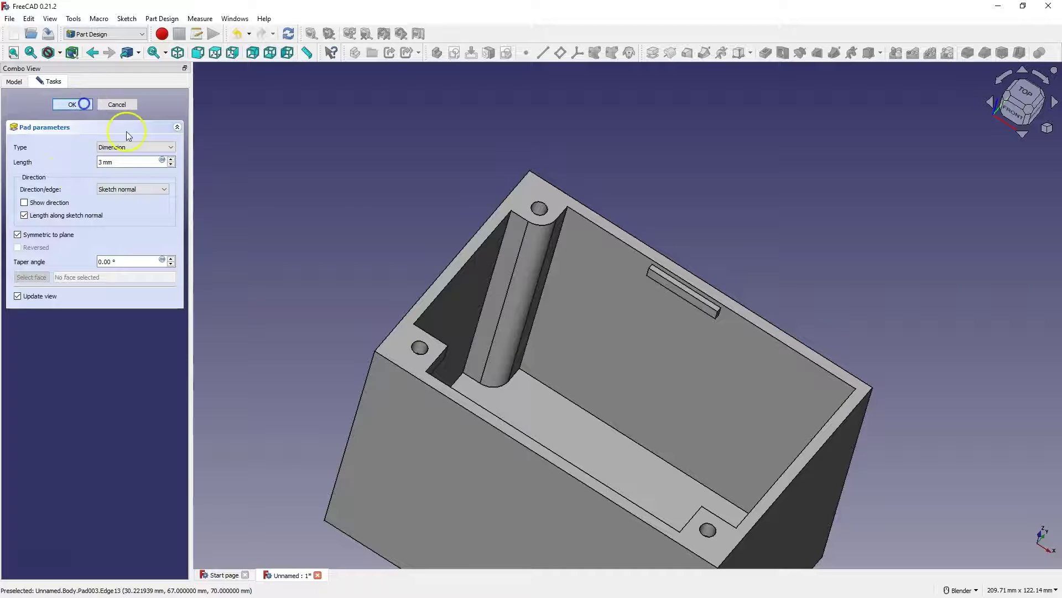
scroll(689, 294, "up", 5)
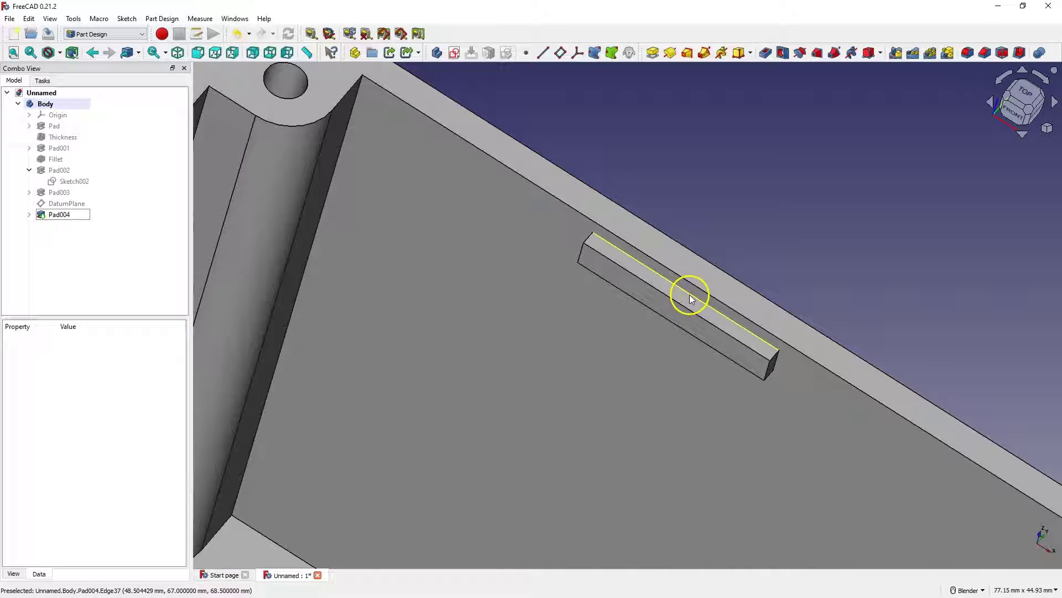
Fillet the ledge's two long projecting edges on the inner rear wall with a 1.4 mm radius.
left_click(679, 327)
left_click(967, 55)
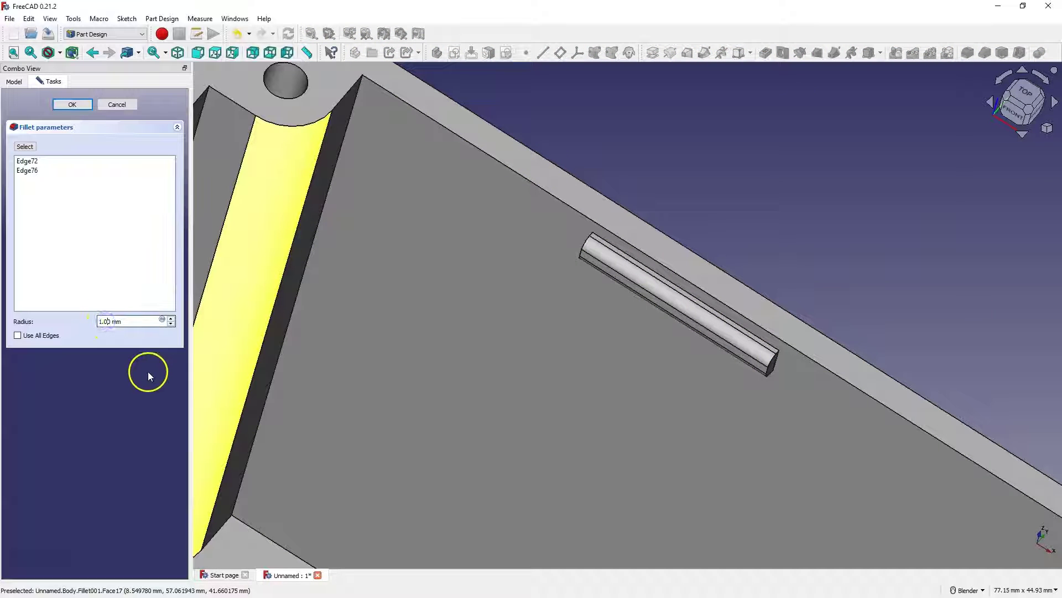
key("BackSpace")
type("4")
left_click(71, 354)
left_click(54, 108)
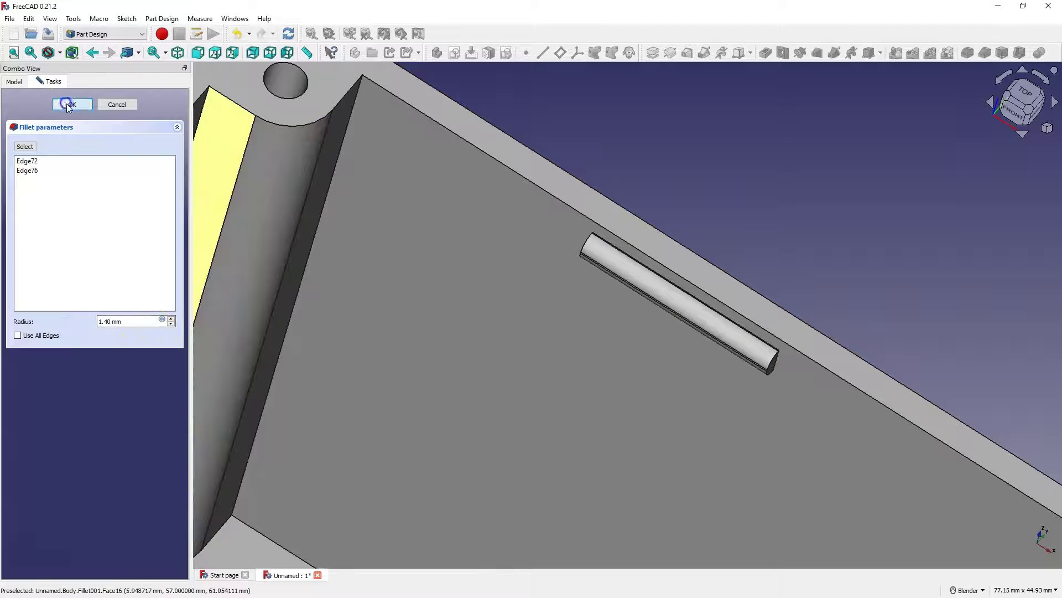
scroll(714, 163, "down", 5)
middle_click_drag(714, 164, 676, 208)
scroll(675, 208, "down", 2)
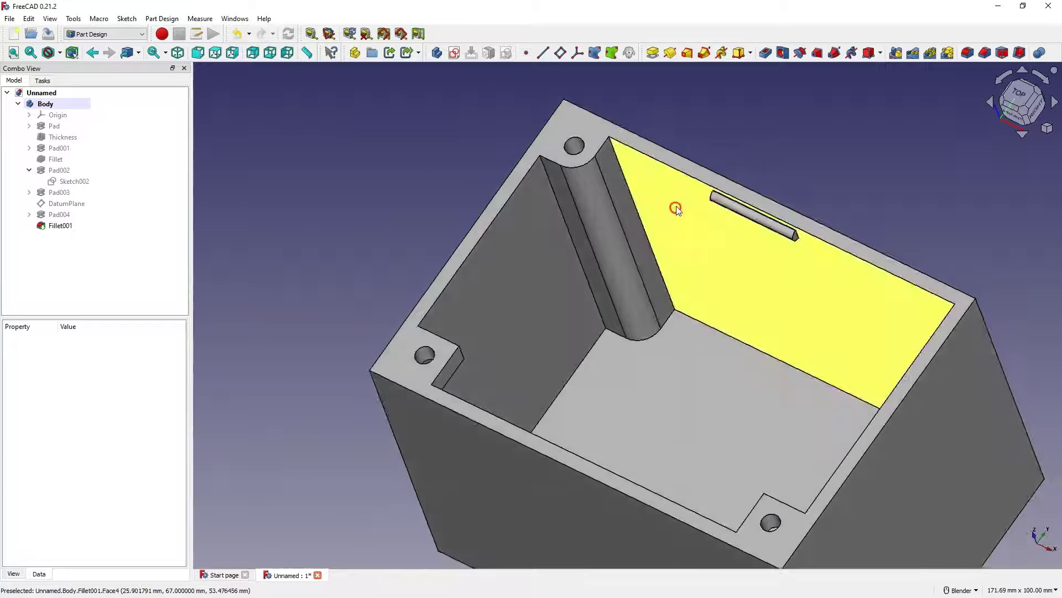
left_click(790, 294)
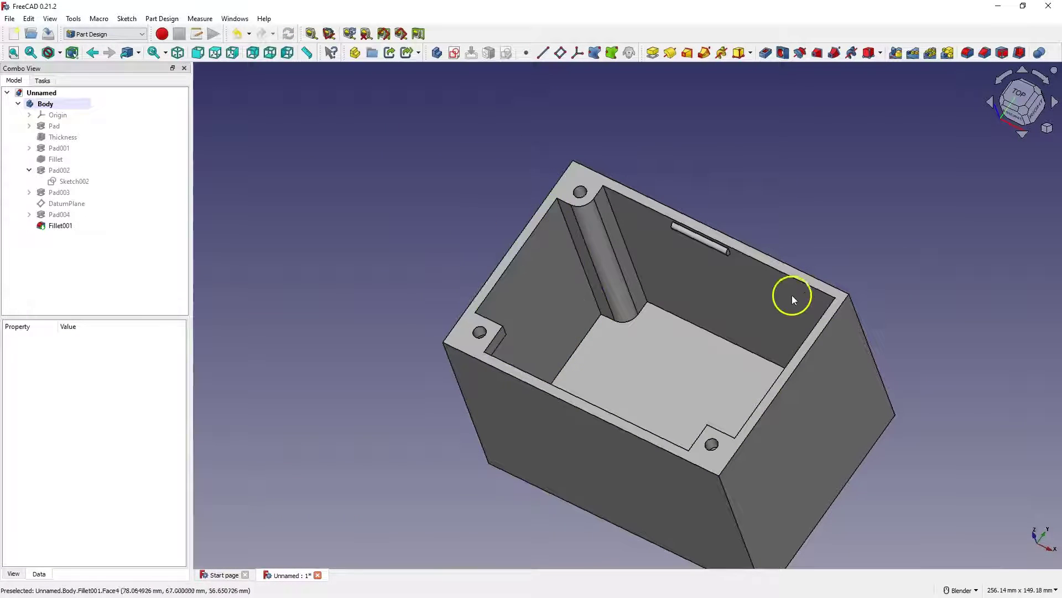
left_click(820, 280)
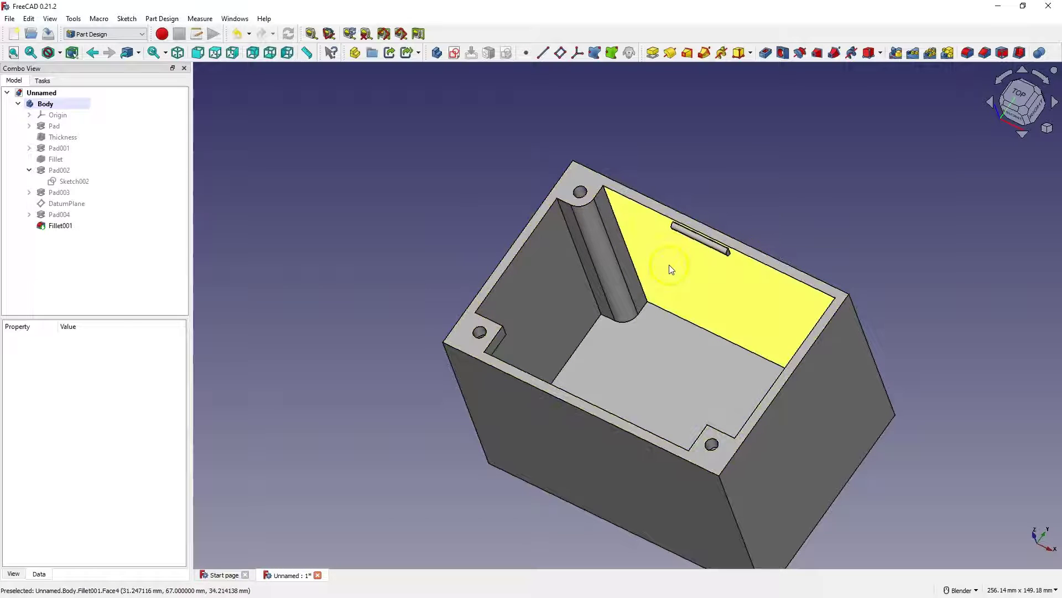
left_click(386, 309)
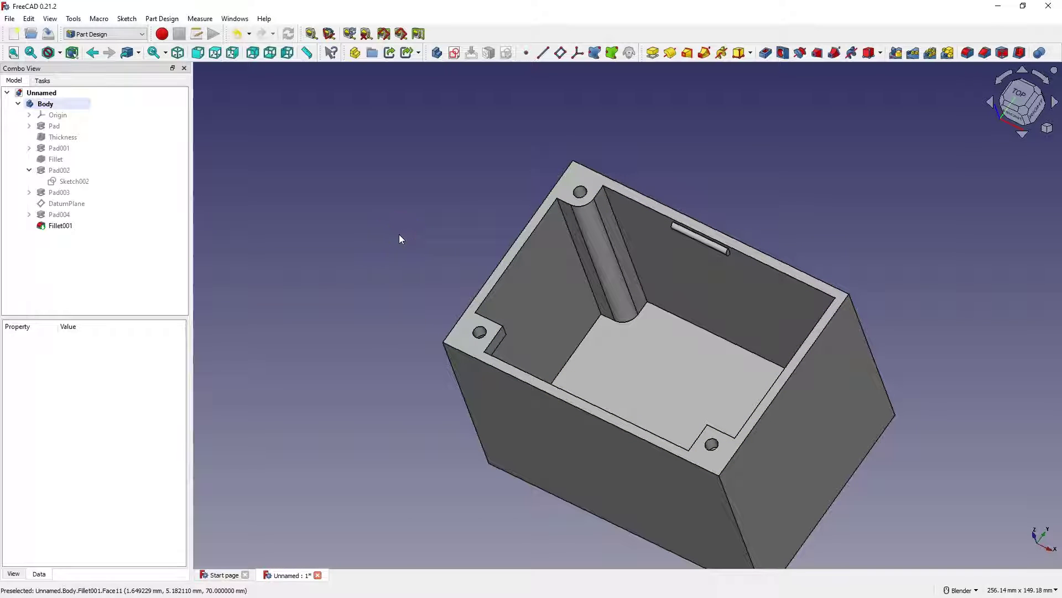
middle_click_drag(648, 274, 666, 280)
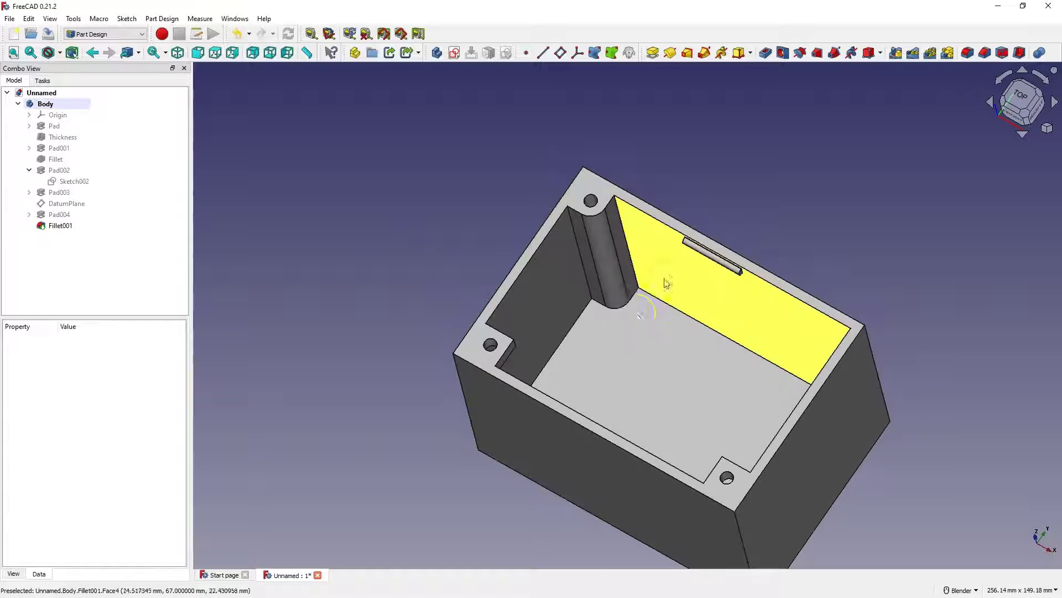
left_click(487, 180)
Create a datum plane attached to the box's top rim face with a z-direction offset of -25 mm.
left_click(590, 195)
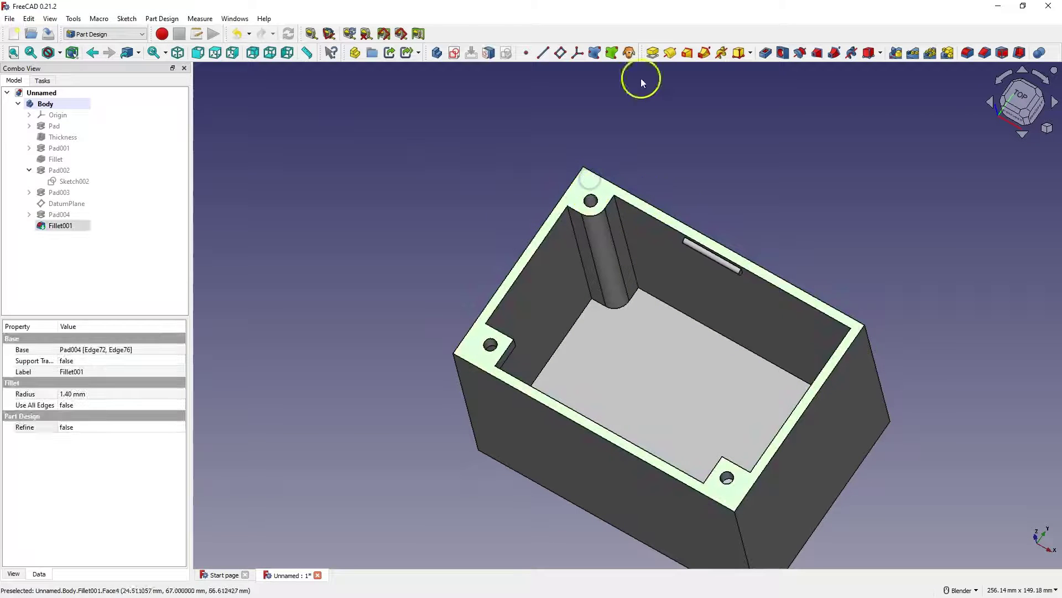
left_click(560, 54)
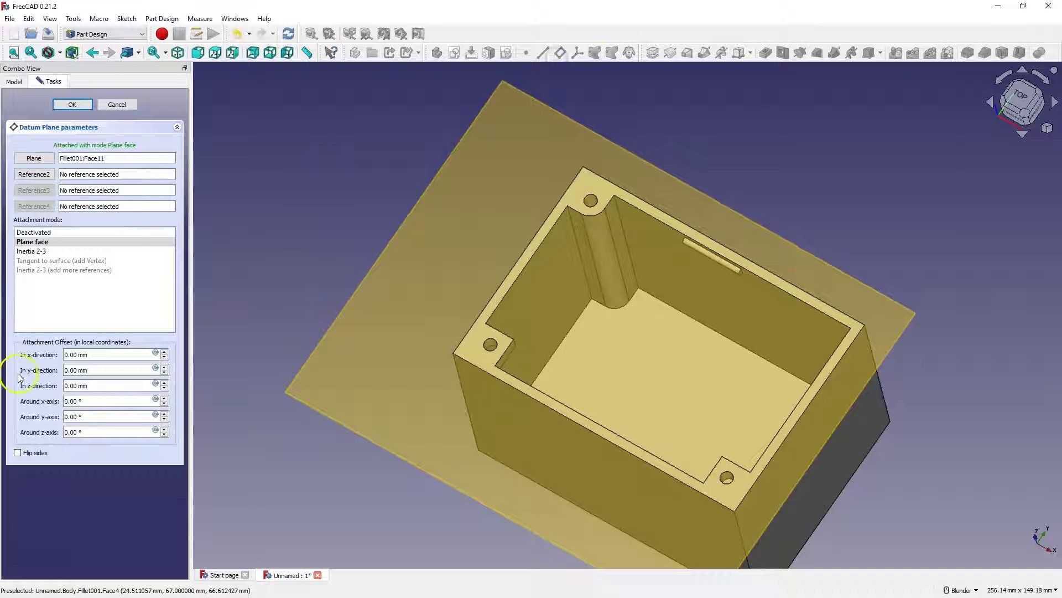
left_click(70, 386)
scroll(69, 387, "down", 20)
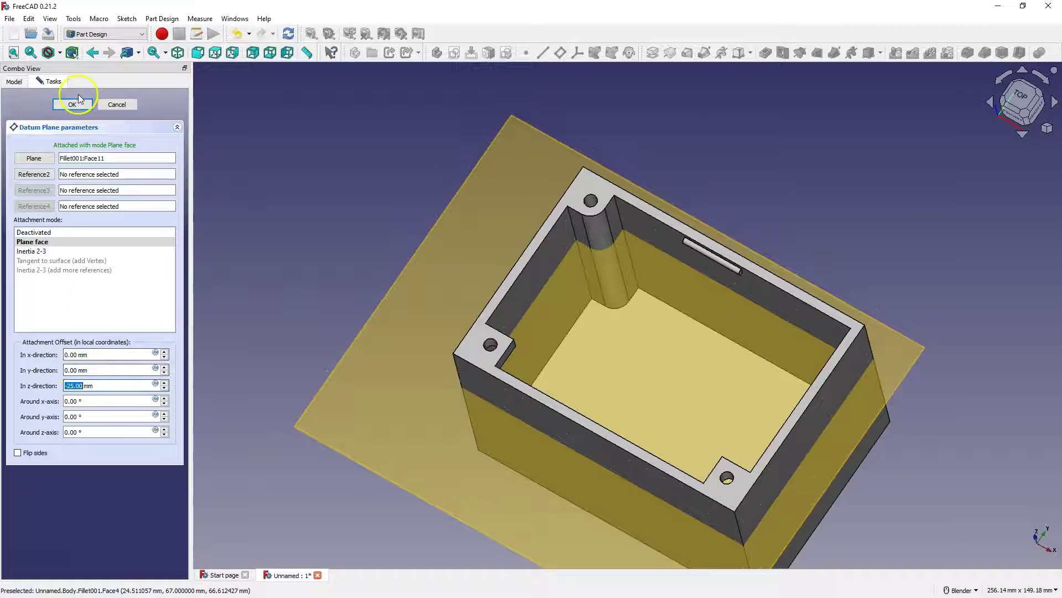
left_click(72, 104)
Start a sketch on the new datum plane and link the rear wall's outer and inner top edges as external geometry.
left_click(662, 349)
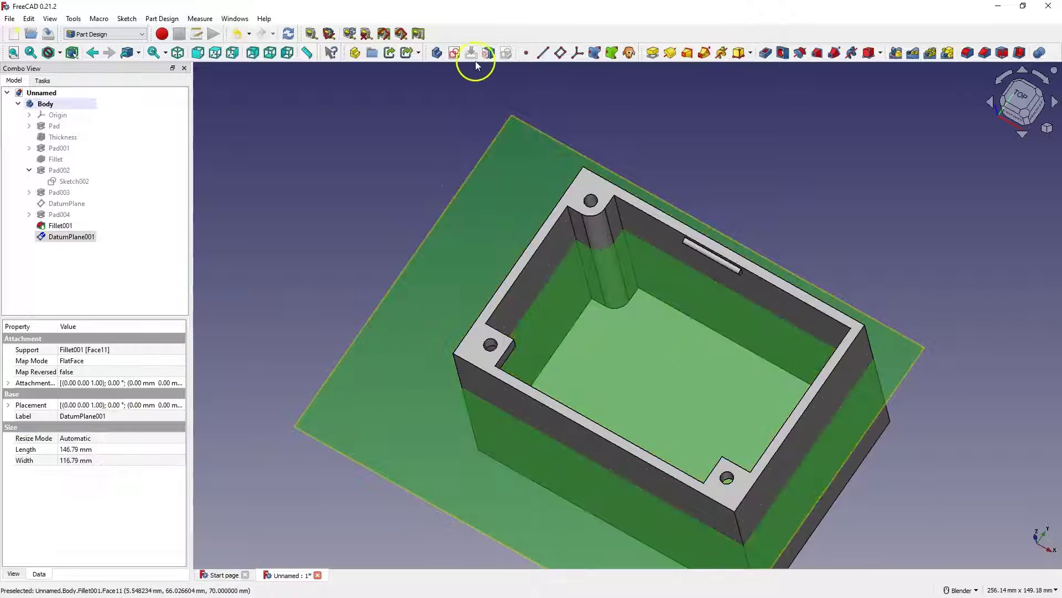
left_click(452, 53)
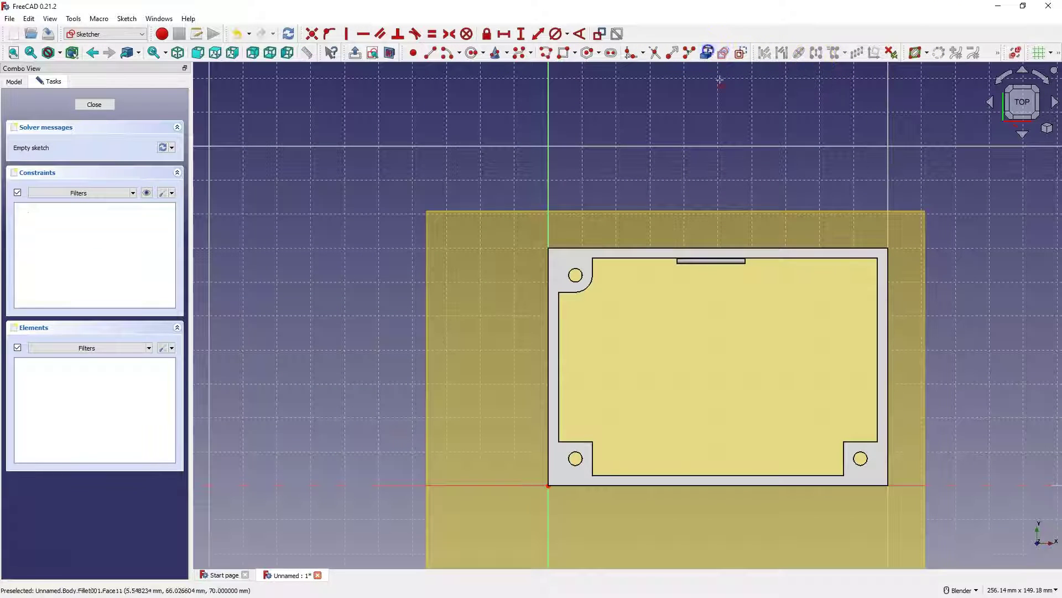
left_click(848, 250)
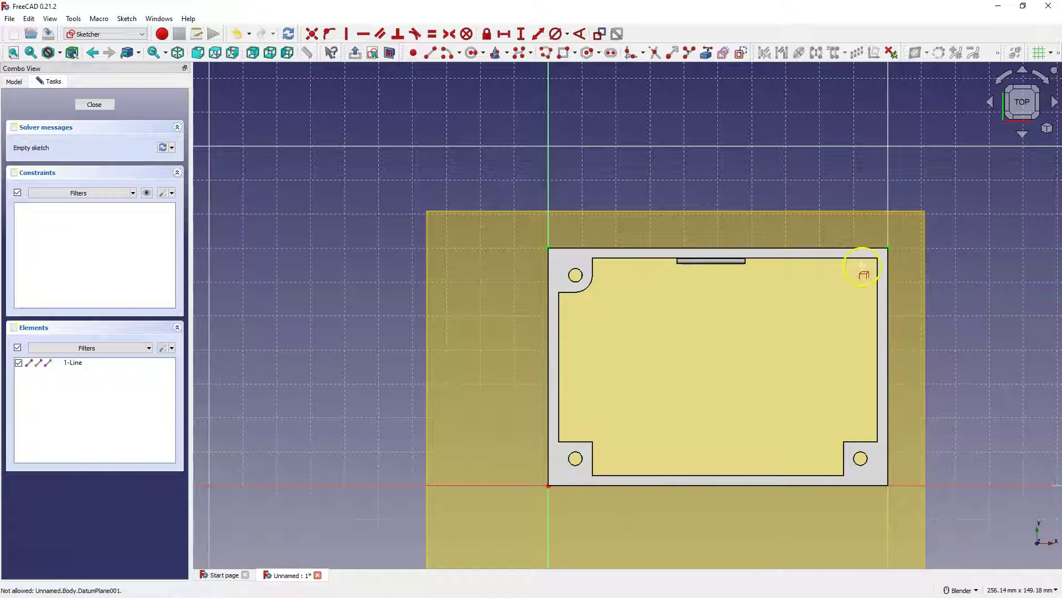
left_click(844, 257)
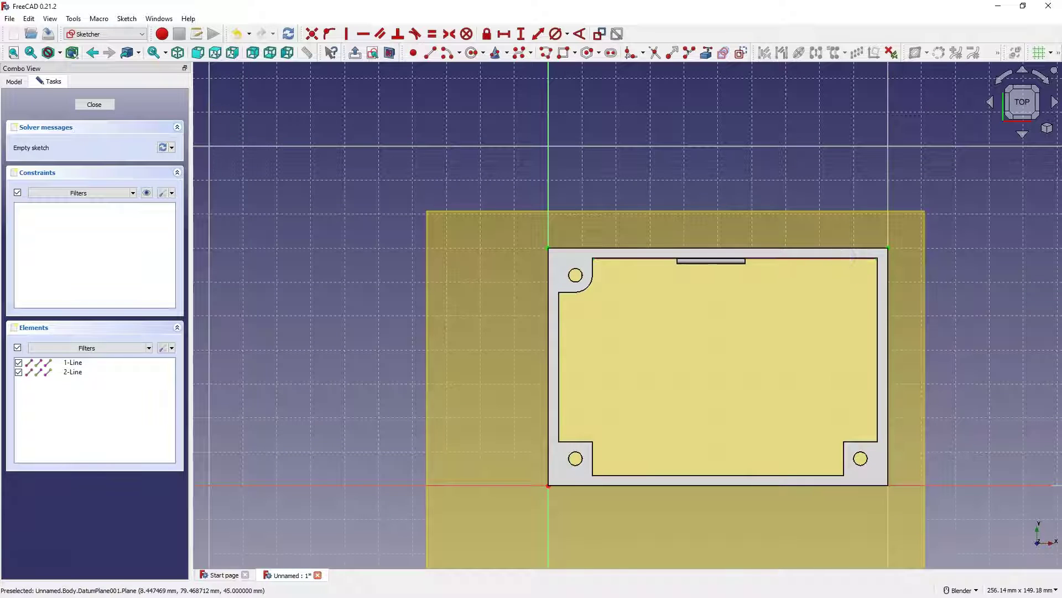
Show the section view and draw a rectangle about 18 by 19 mm inward from the linked outer edge's end at the empty corner.
left_click(126, 18)
left_click(171, 154)
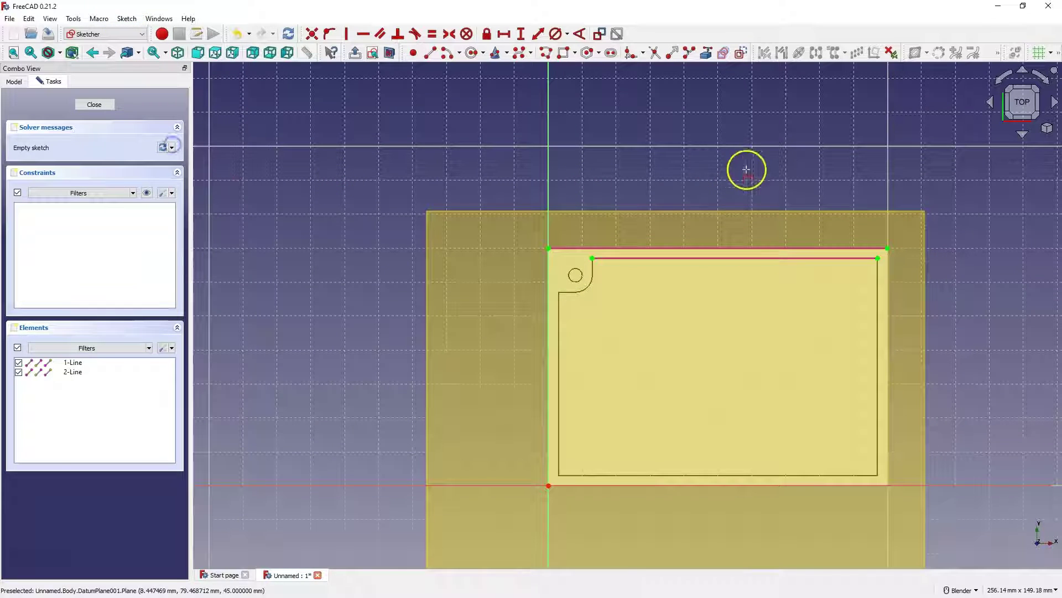
left_click(565, 53)
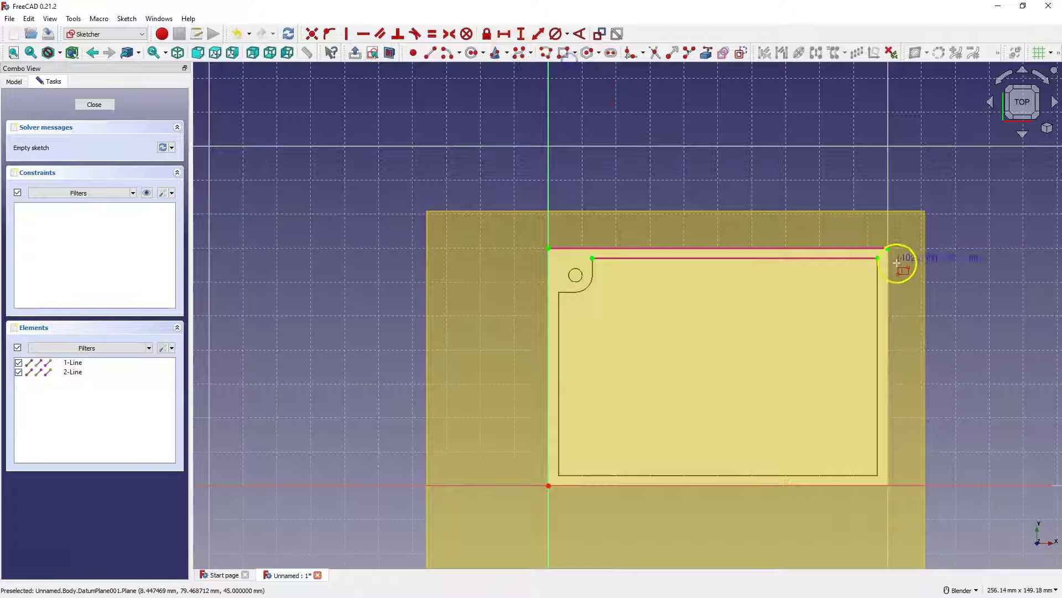
left_click(888, 249)
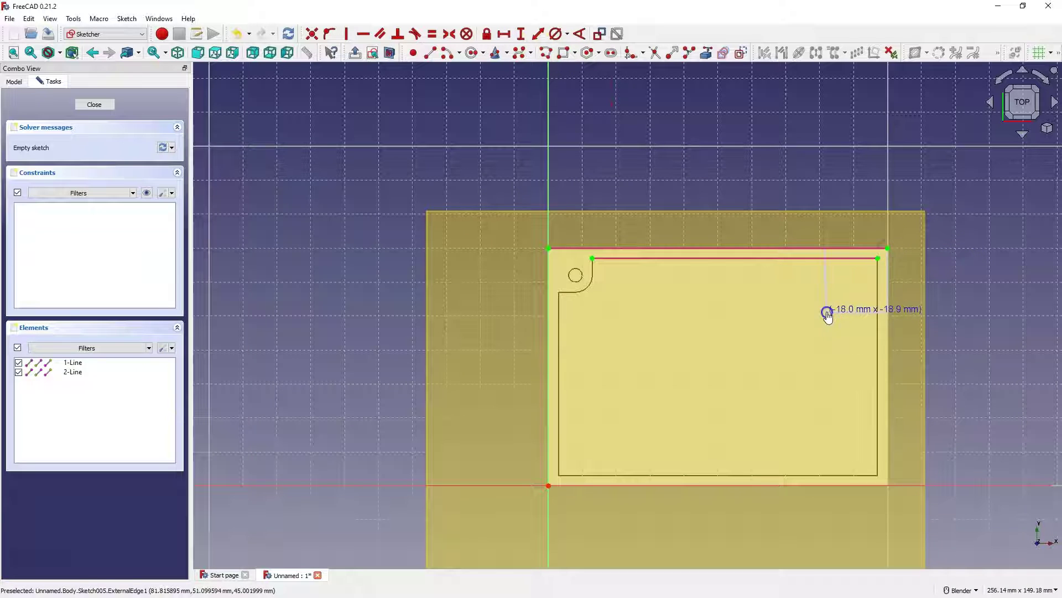
left_click(827, 312)
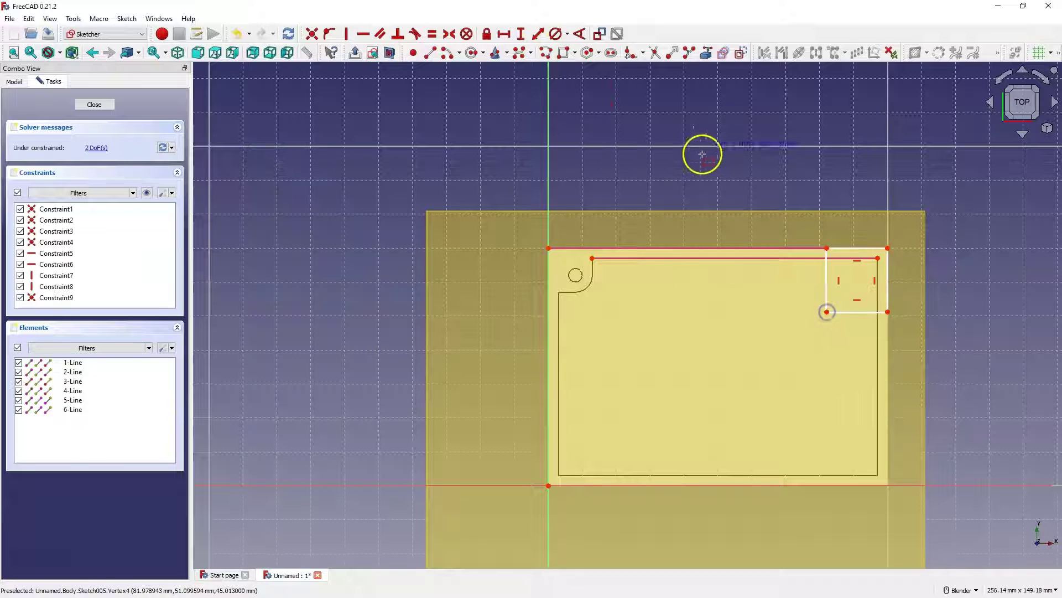
Constrain the rectangle's inner corner to a horizontal distance of 10 mm from the linked inner edge's end.
left_click(504, 33)
left_click(827, 311)
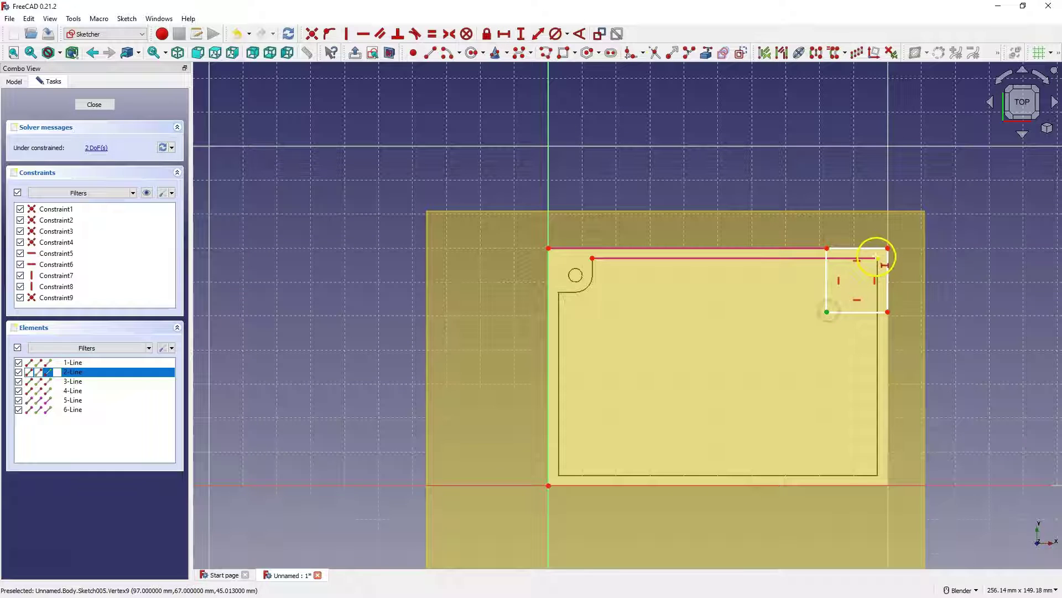
left_click(878, 259)
type("10")
key("Return")
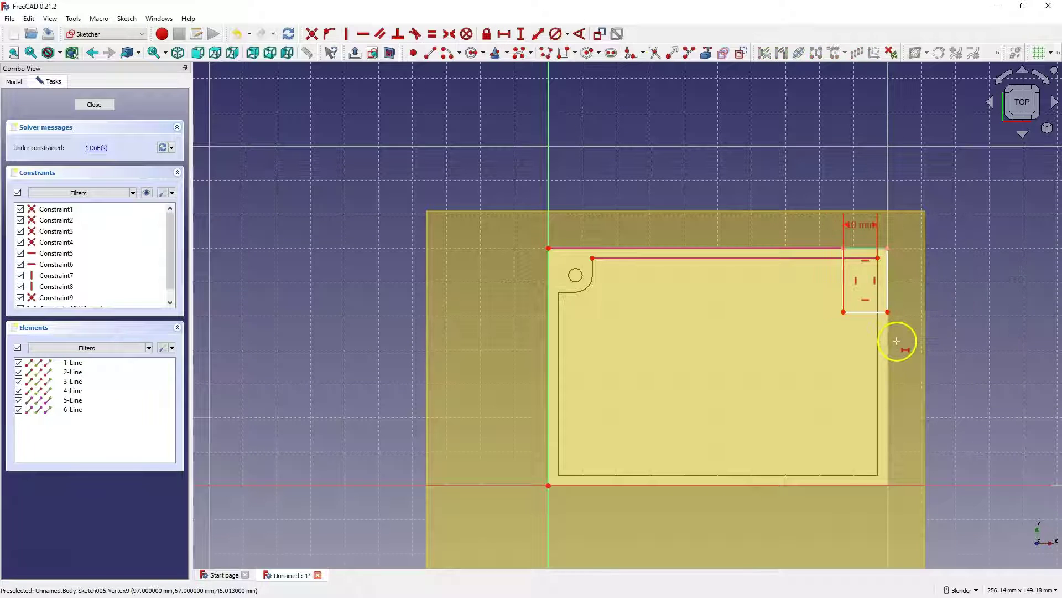
Constrain the rectangle's inner corner to a vertical distance of 10 mm from the linked inner edge's end.
left_click(521, 34)
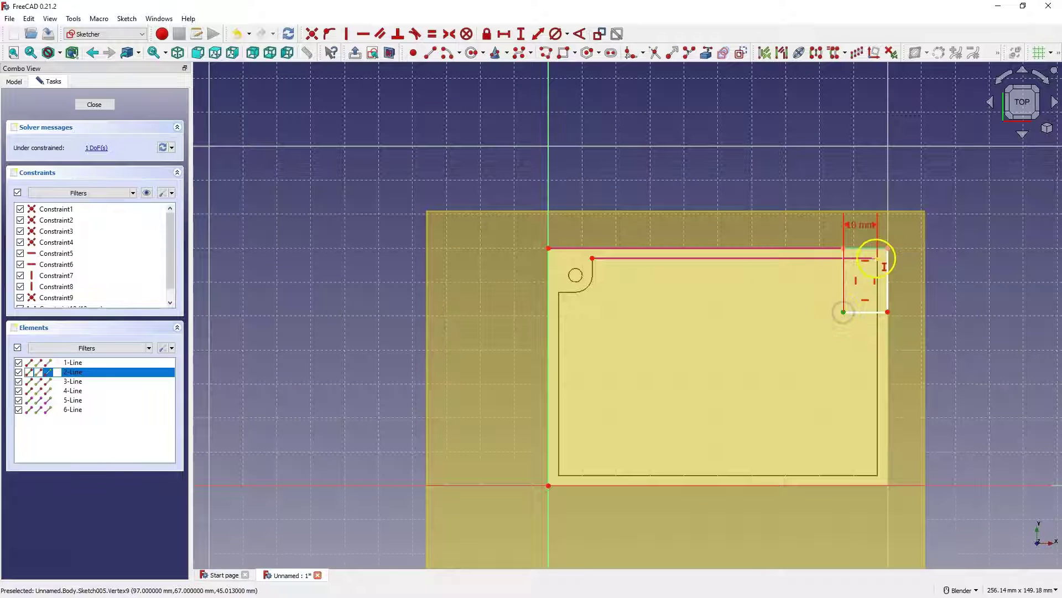
left_click(841, 279)
type("10")
key("Return")
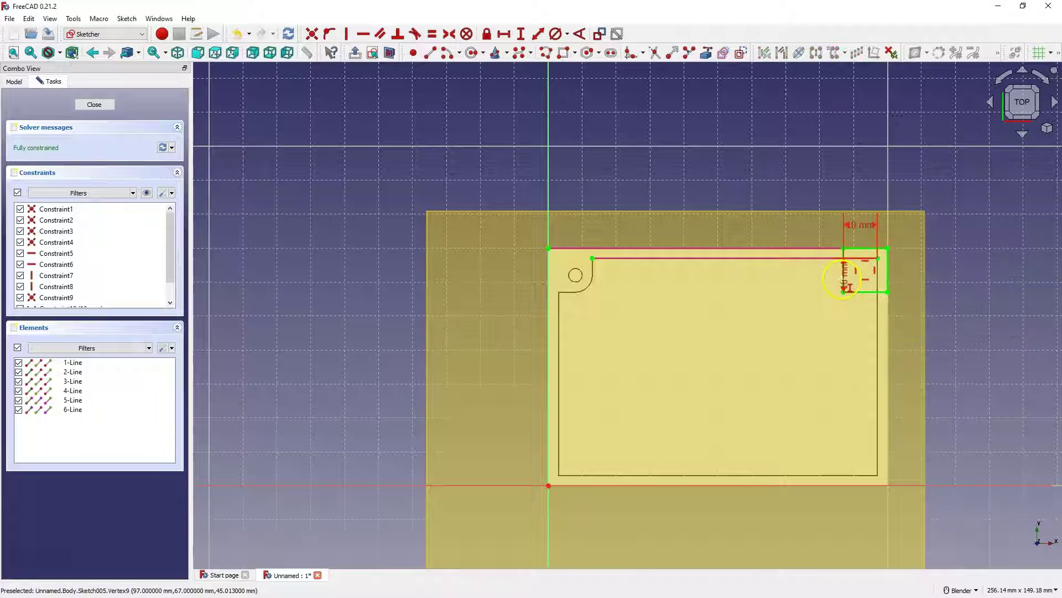
Draw a circle inside the corner rectangle and constrain its diameter to 4 mm.
left_click(471, 52)
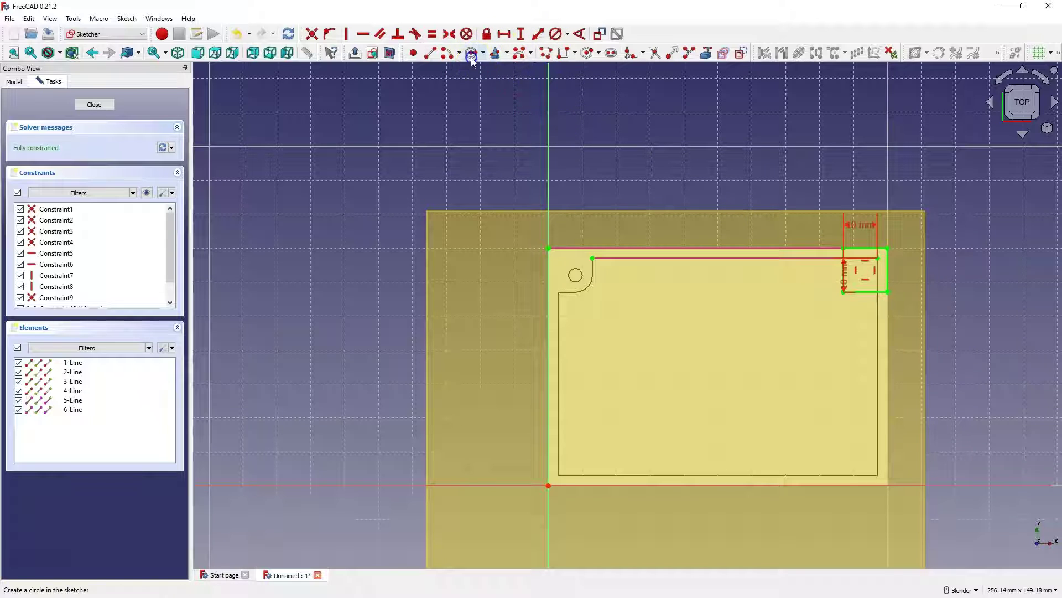
left_click(861, 273)
left_click(870, 280)
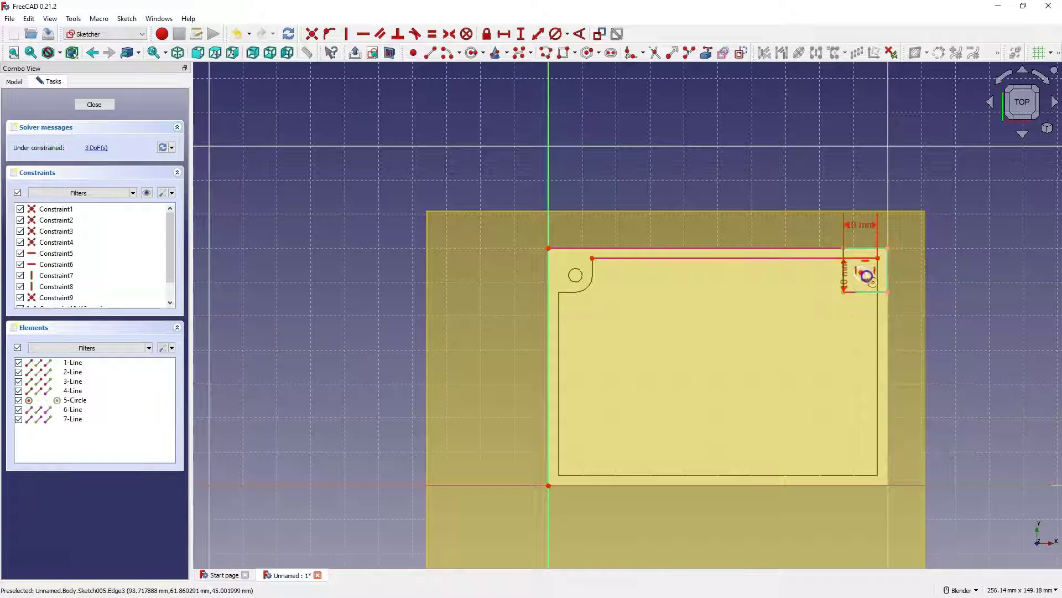
left_click(555, 33)
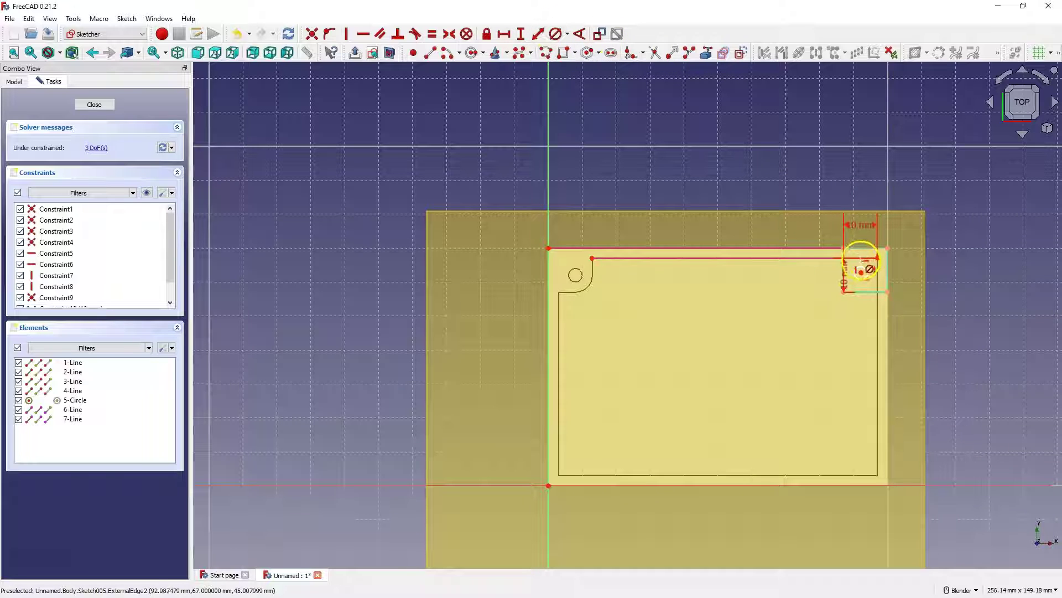
left_click(859, 266)
type("4")
left_click(929, 330)
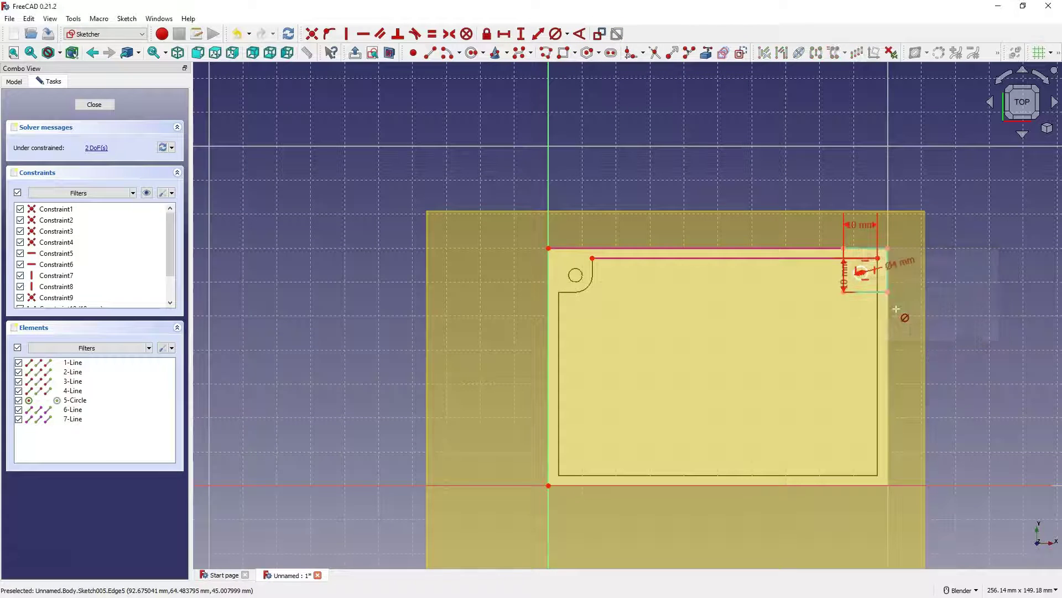
Make the circle's centre symmetric between the rectangle's inner corner and the inner wall corner, and close the sketch.
scroll(907, 241, "up", 5)
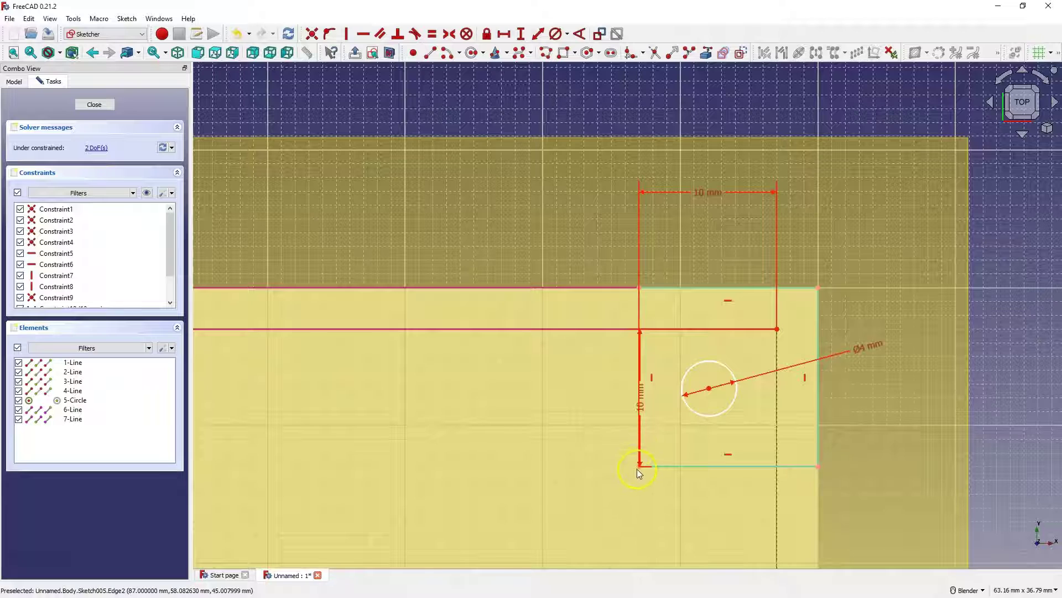
left_click(639, 466)
left_click(777, 330)
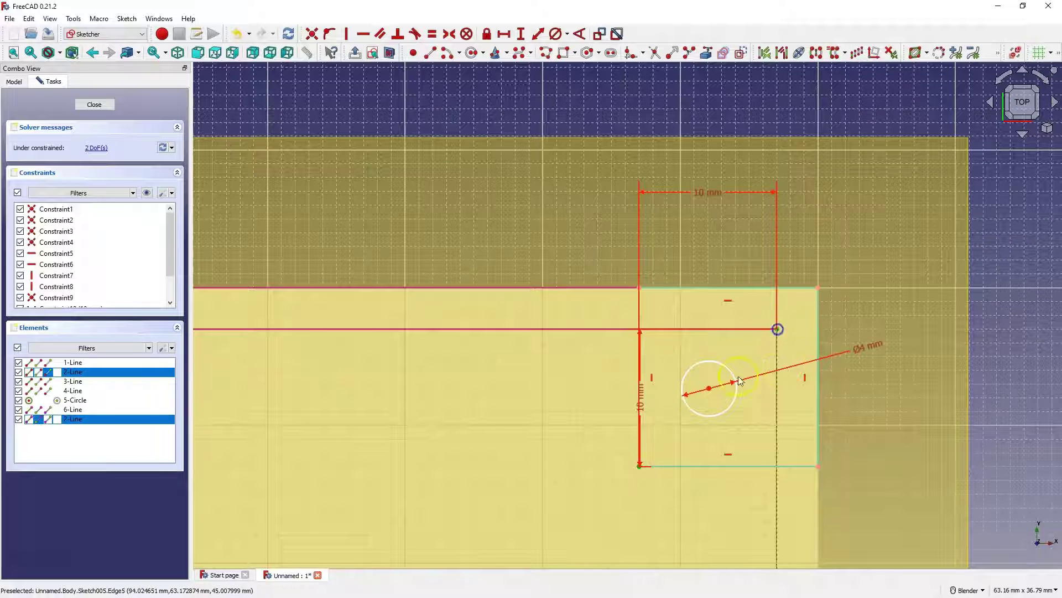
left_click(708, 388)
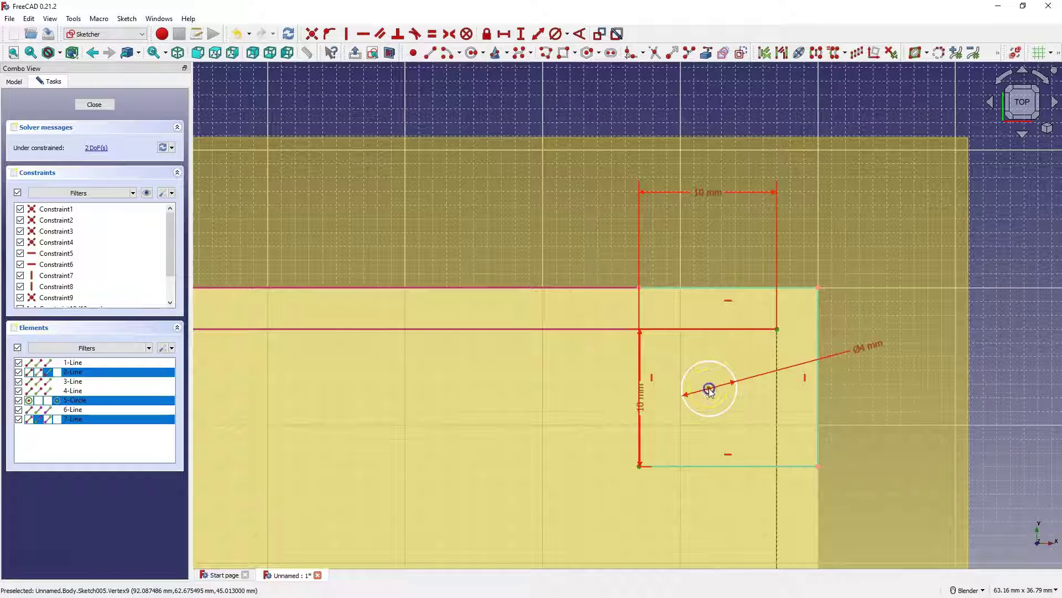
left_click(449, 34)
scroll(796, 213, "down", 4)
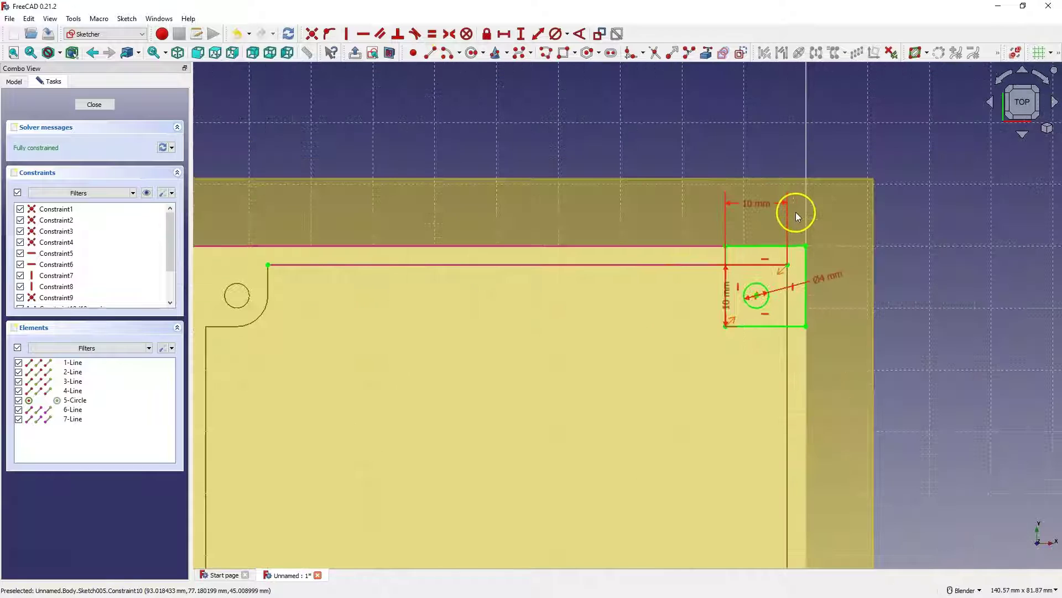
left_click(92, 104)
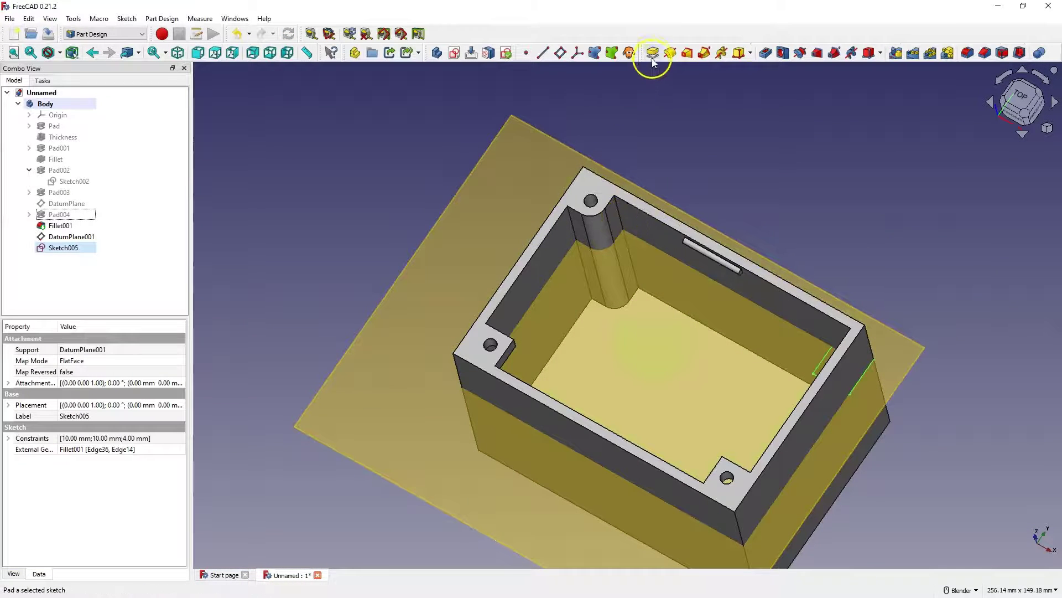
Pad the corner sketch 5 mm, symmetric to its plane, and hide the datum plane.
left_click(653, 55)
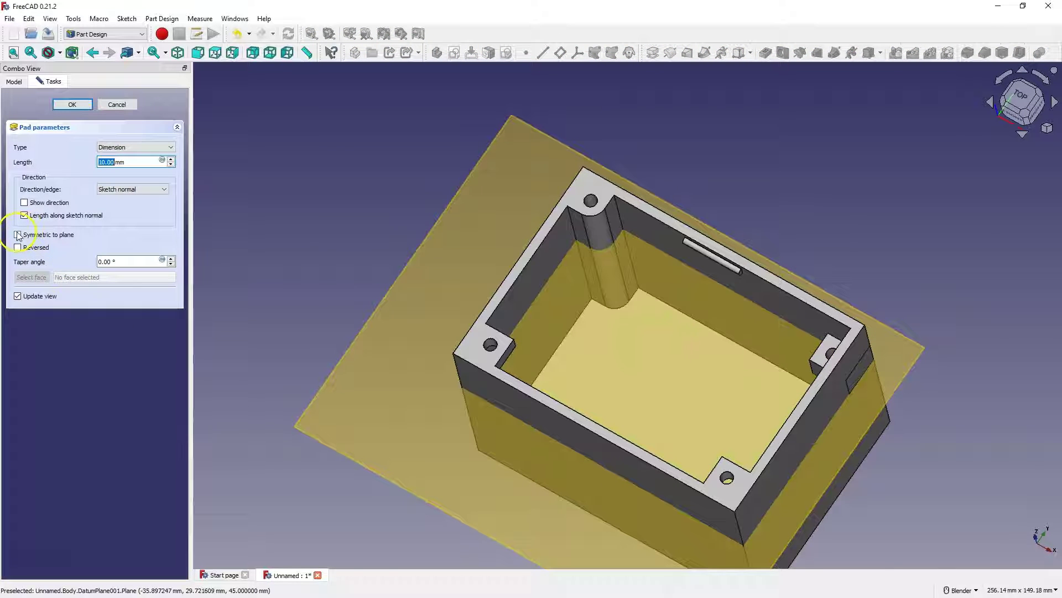
left_click(18, 234)
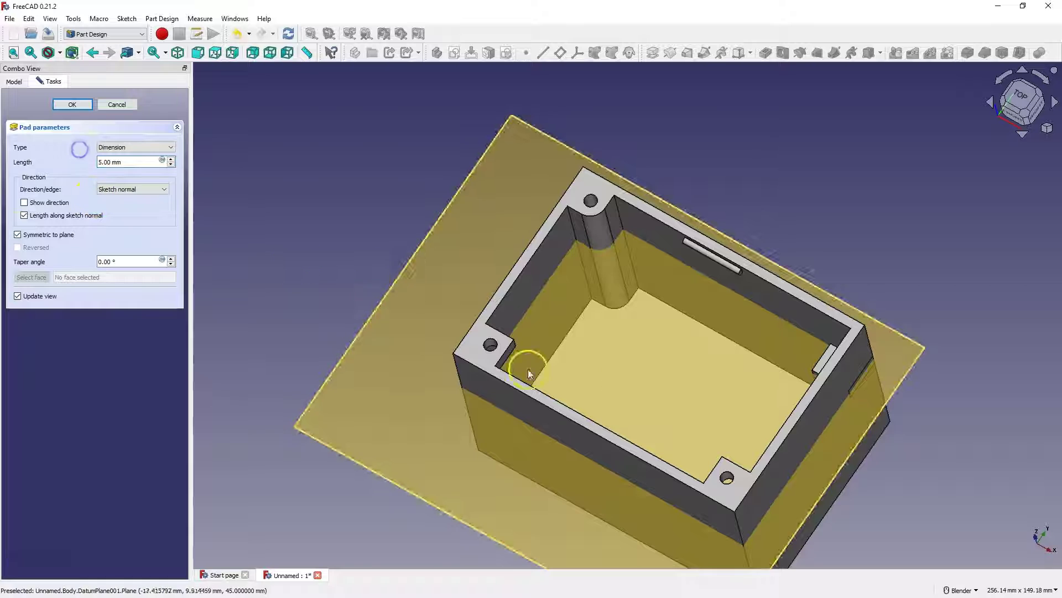
left_click(63, 106)
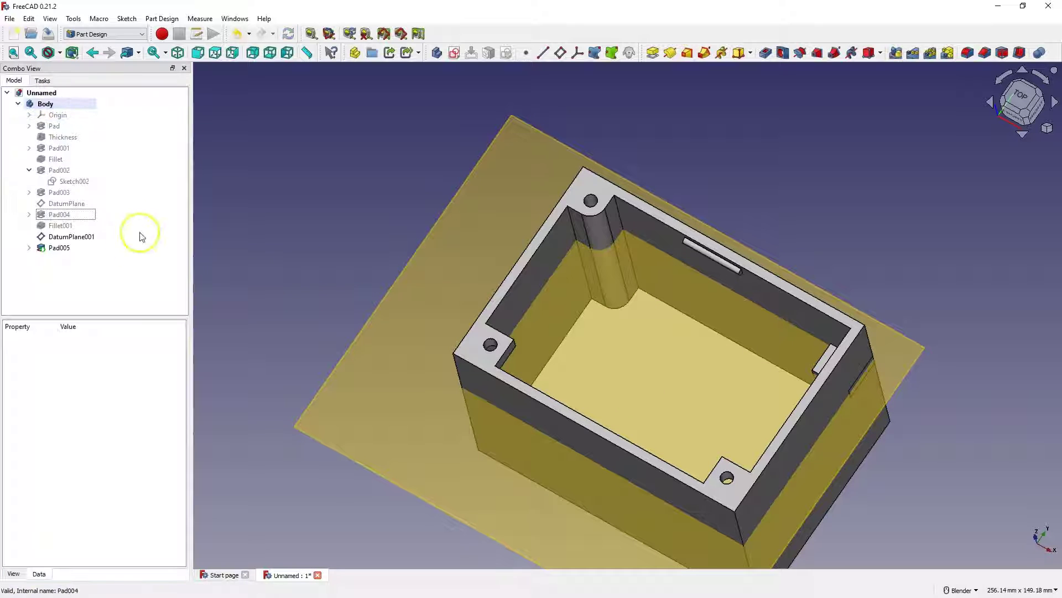
left_click(64, 237)
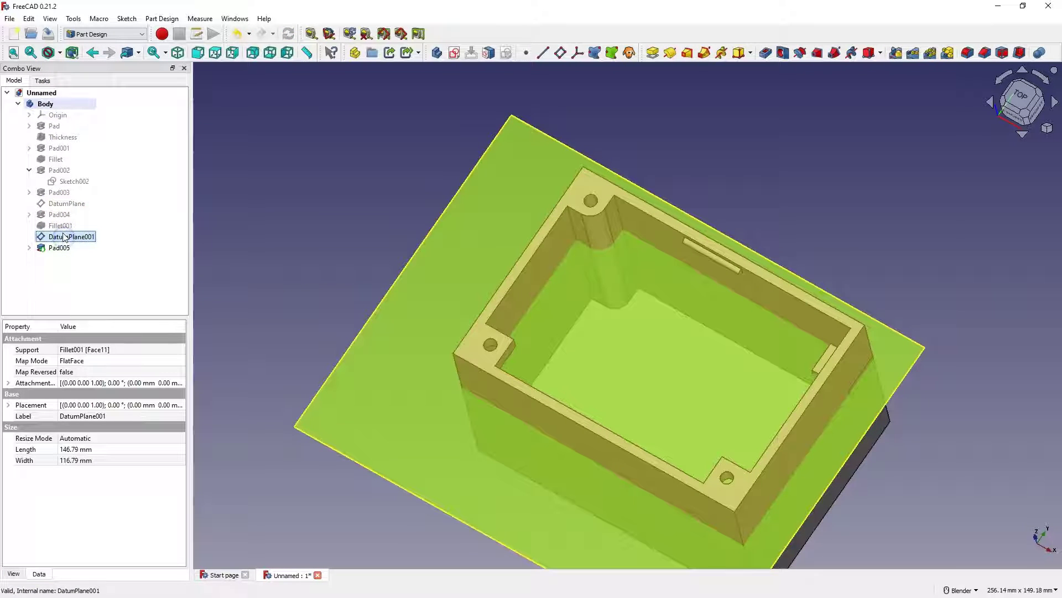
key("space")
Set the Refine property of the new corner pad to true.
middle_click_drag(553, 387, 545, 415)
left_click(55, 247)
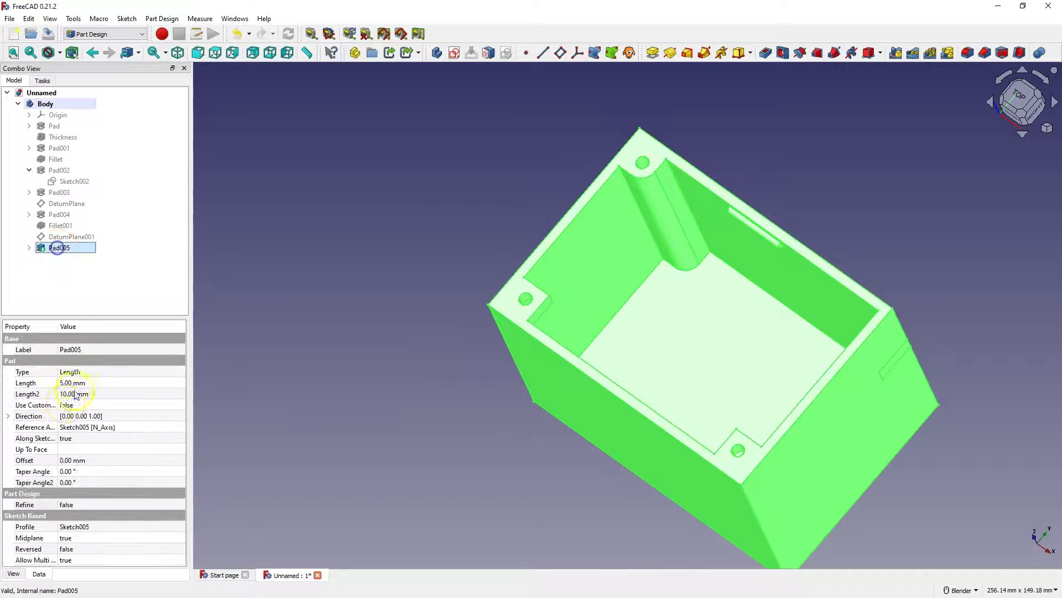
left_click(78, 504)
left_click(78, 504)
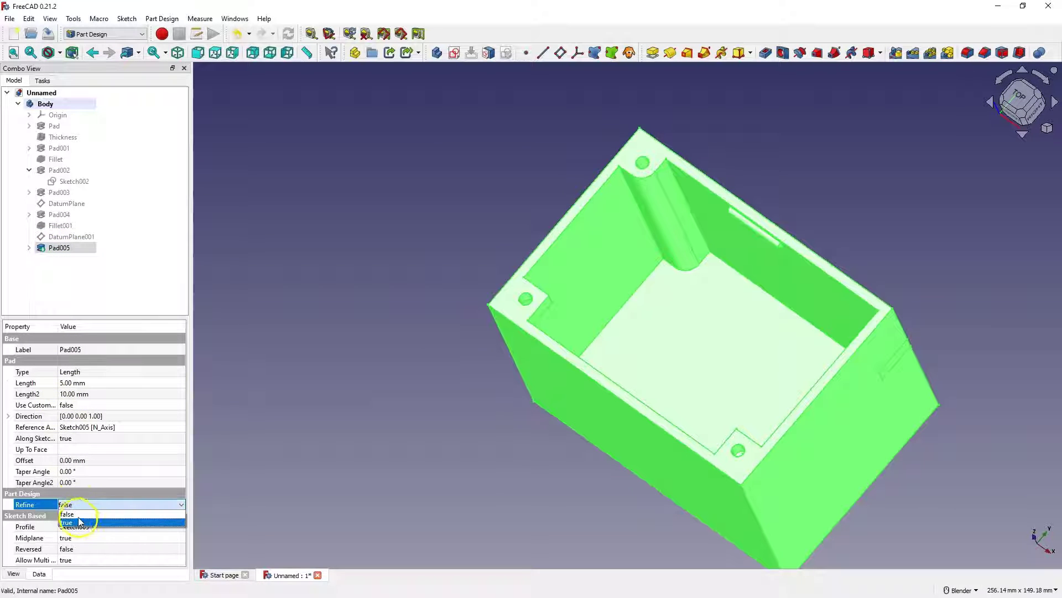
left_click(77, 519)
left_click(267, 427)
middle_click_drag(609, 426, 752, 430)
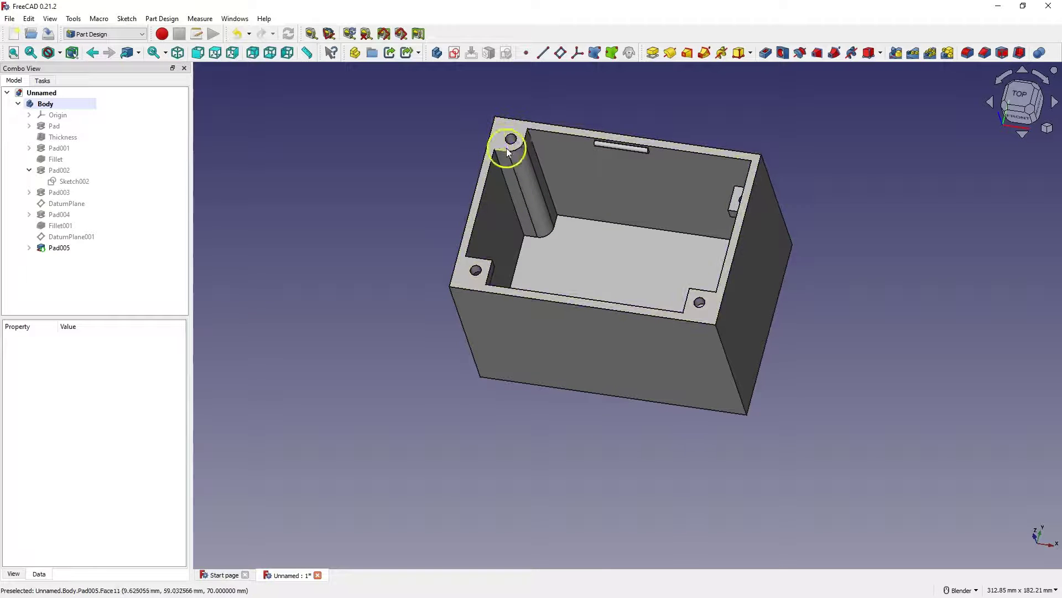
scroll(420, 331, "down", 1)
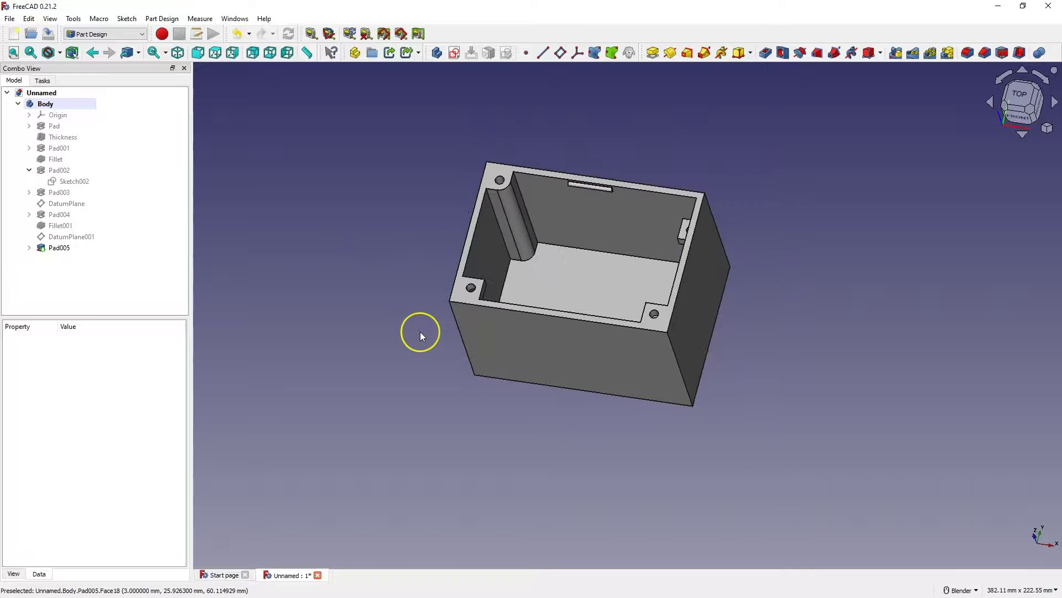